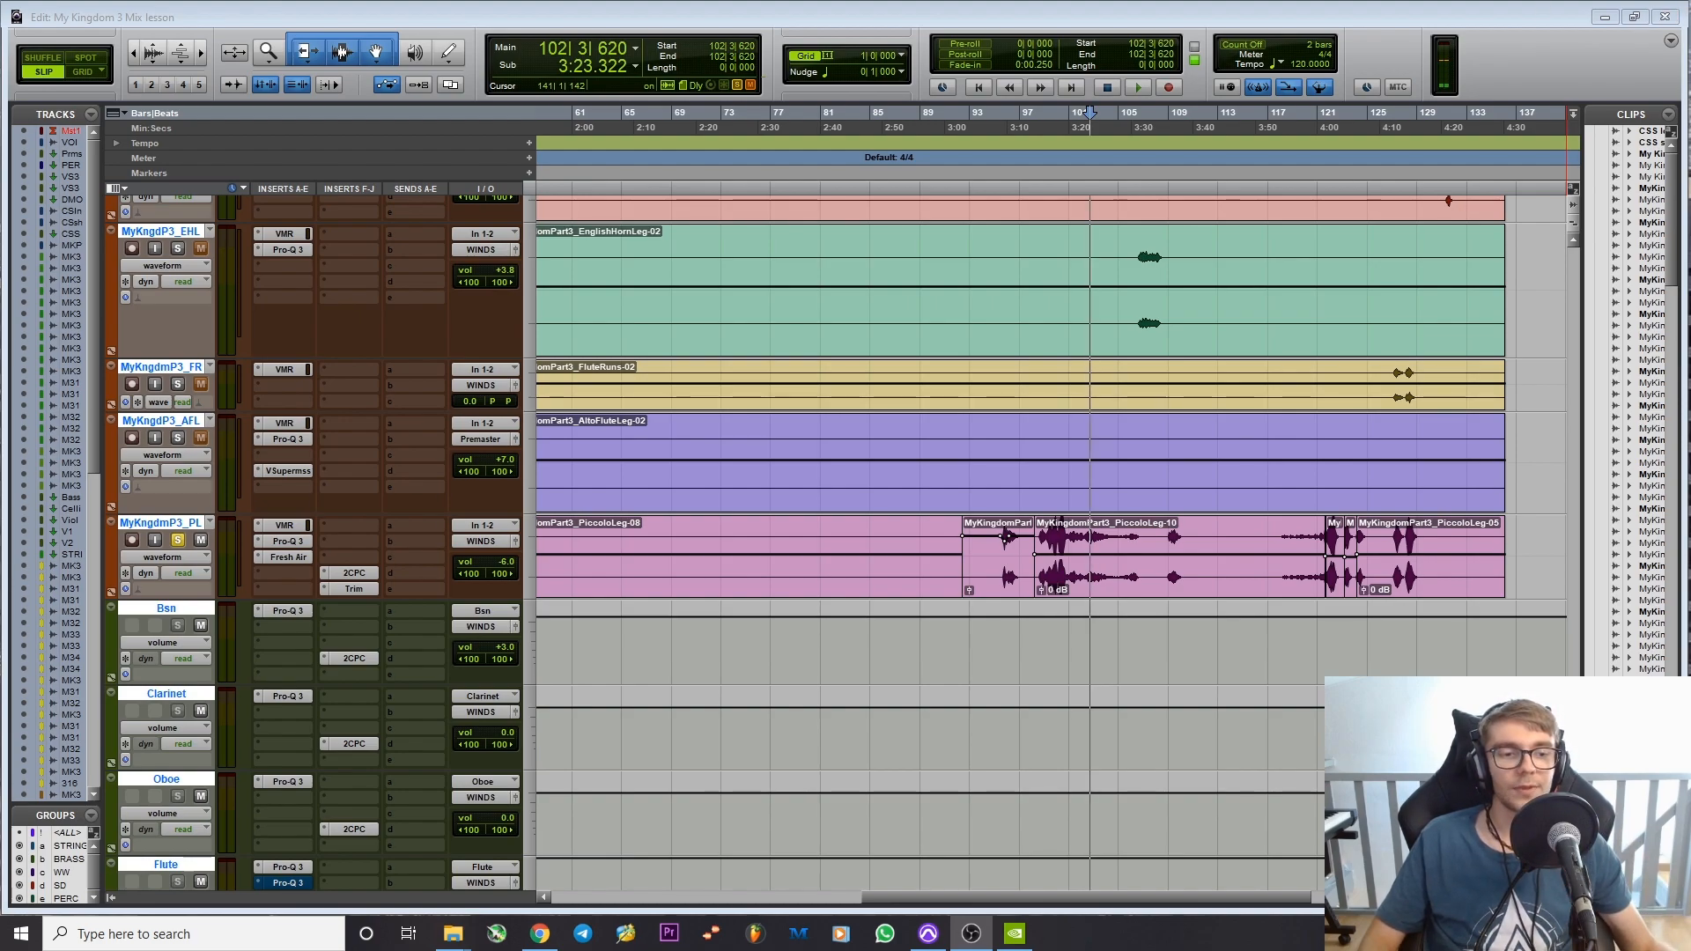
Step: Play the soloed string tracks with their current effects from bar 86, then stop playback
left_click_drag(1574, 710, 1603, 180)
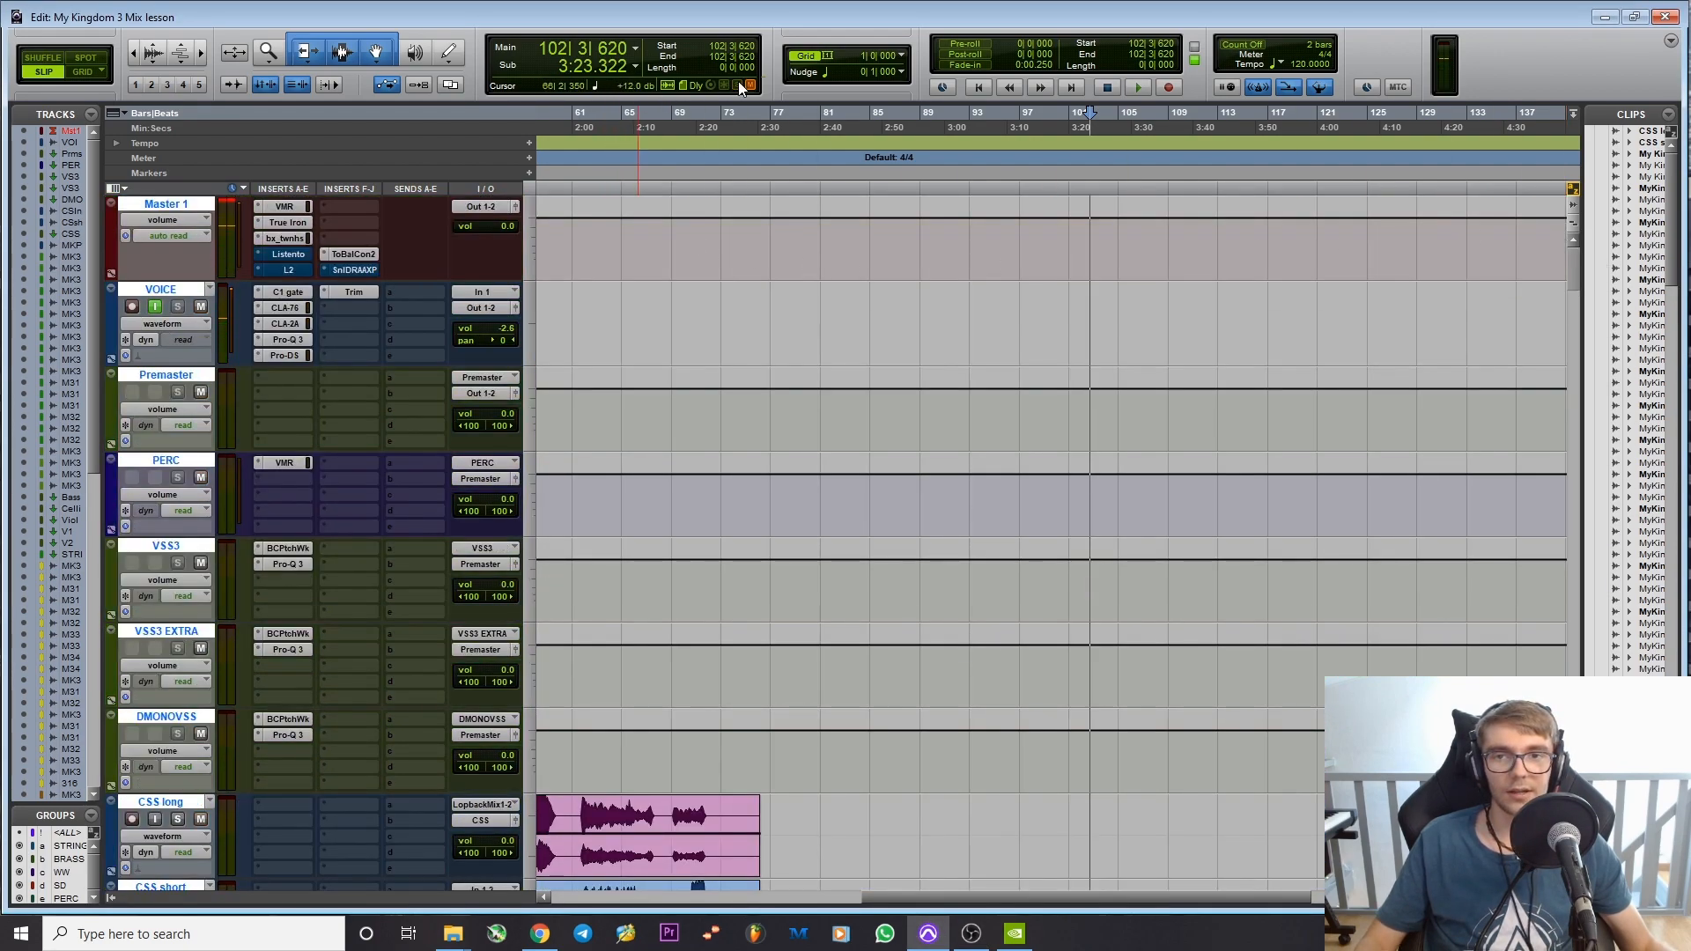
scroll(639, 114, "down", 10)
scroll(639, 115, "up", 3)
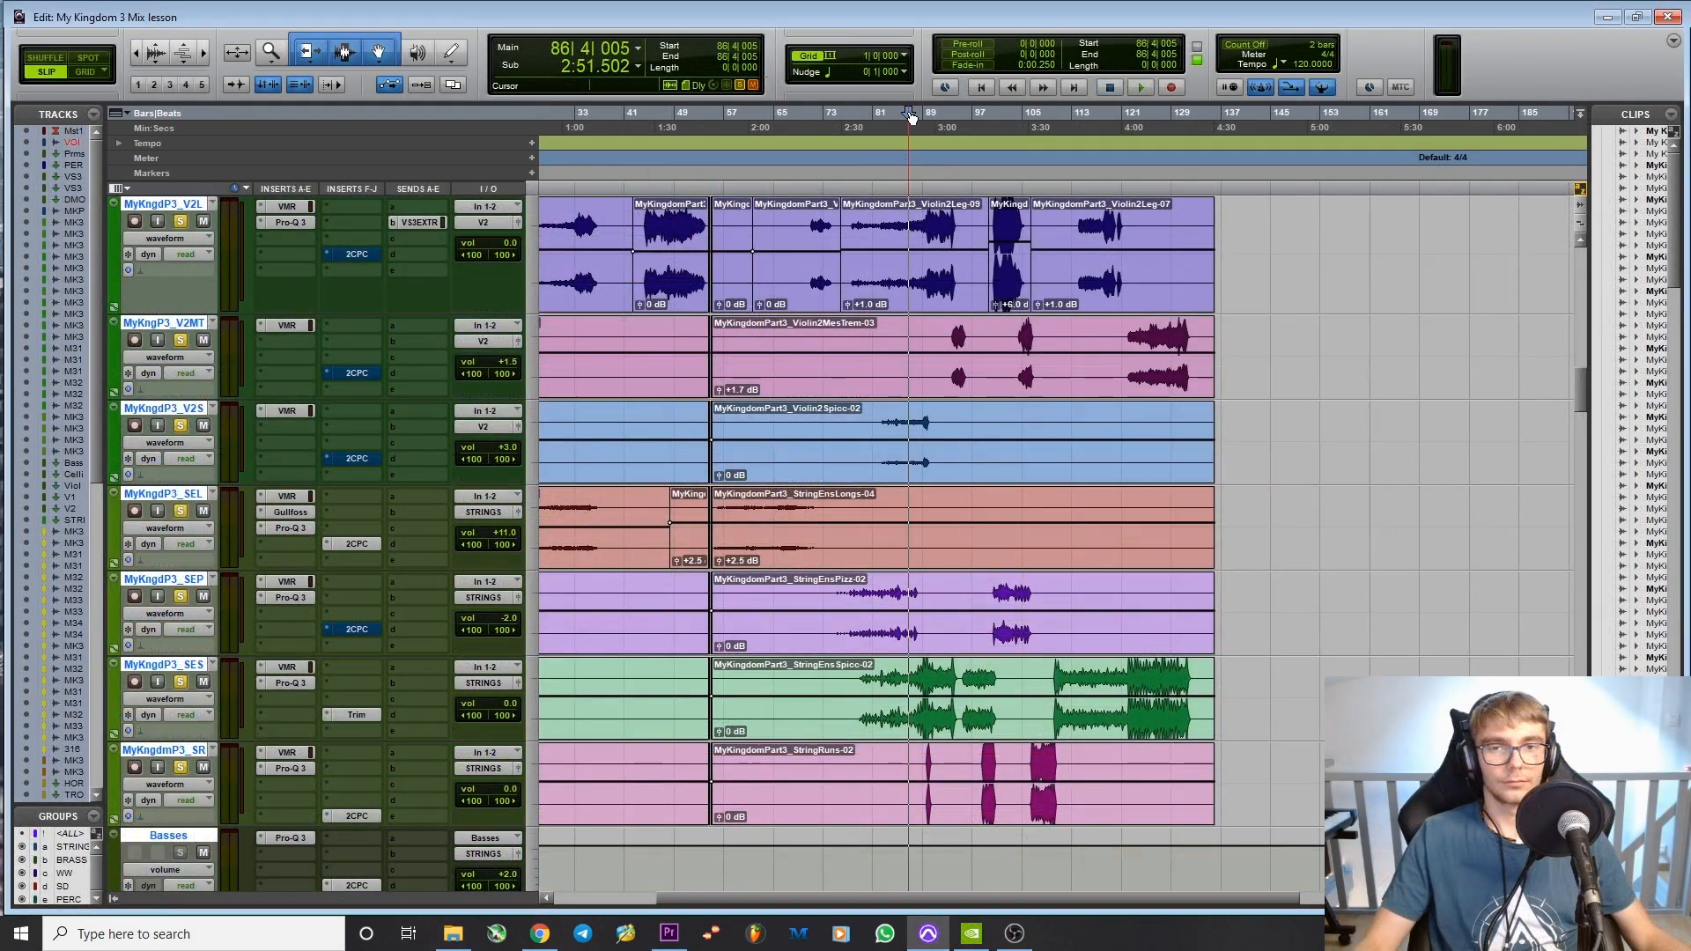
key("space")
scroll(1006, 406, "up", 4)
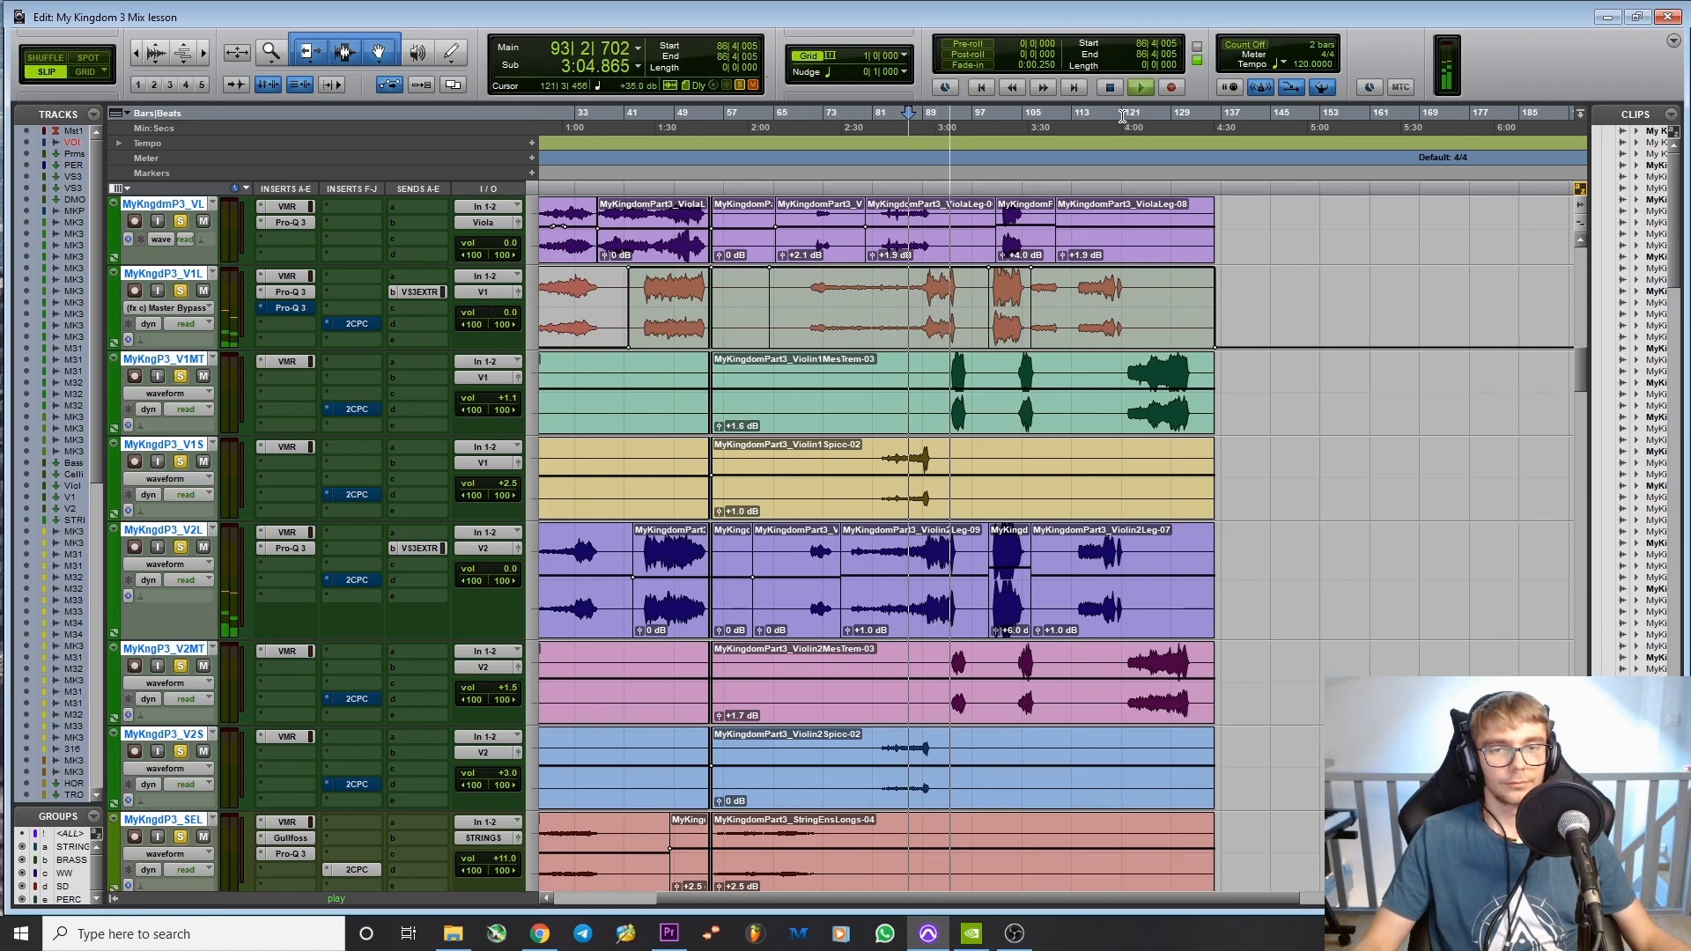
scroll(1043, 453, "down", 4)
scroll(1043, 452, "down", 5)
scroll(1033, 457, "up", 5)
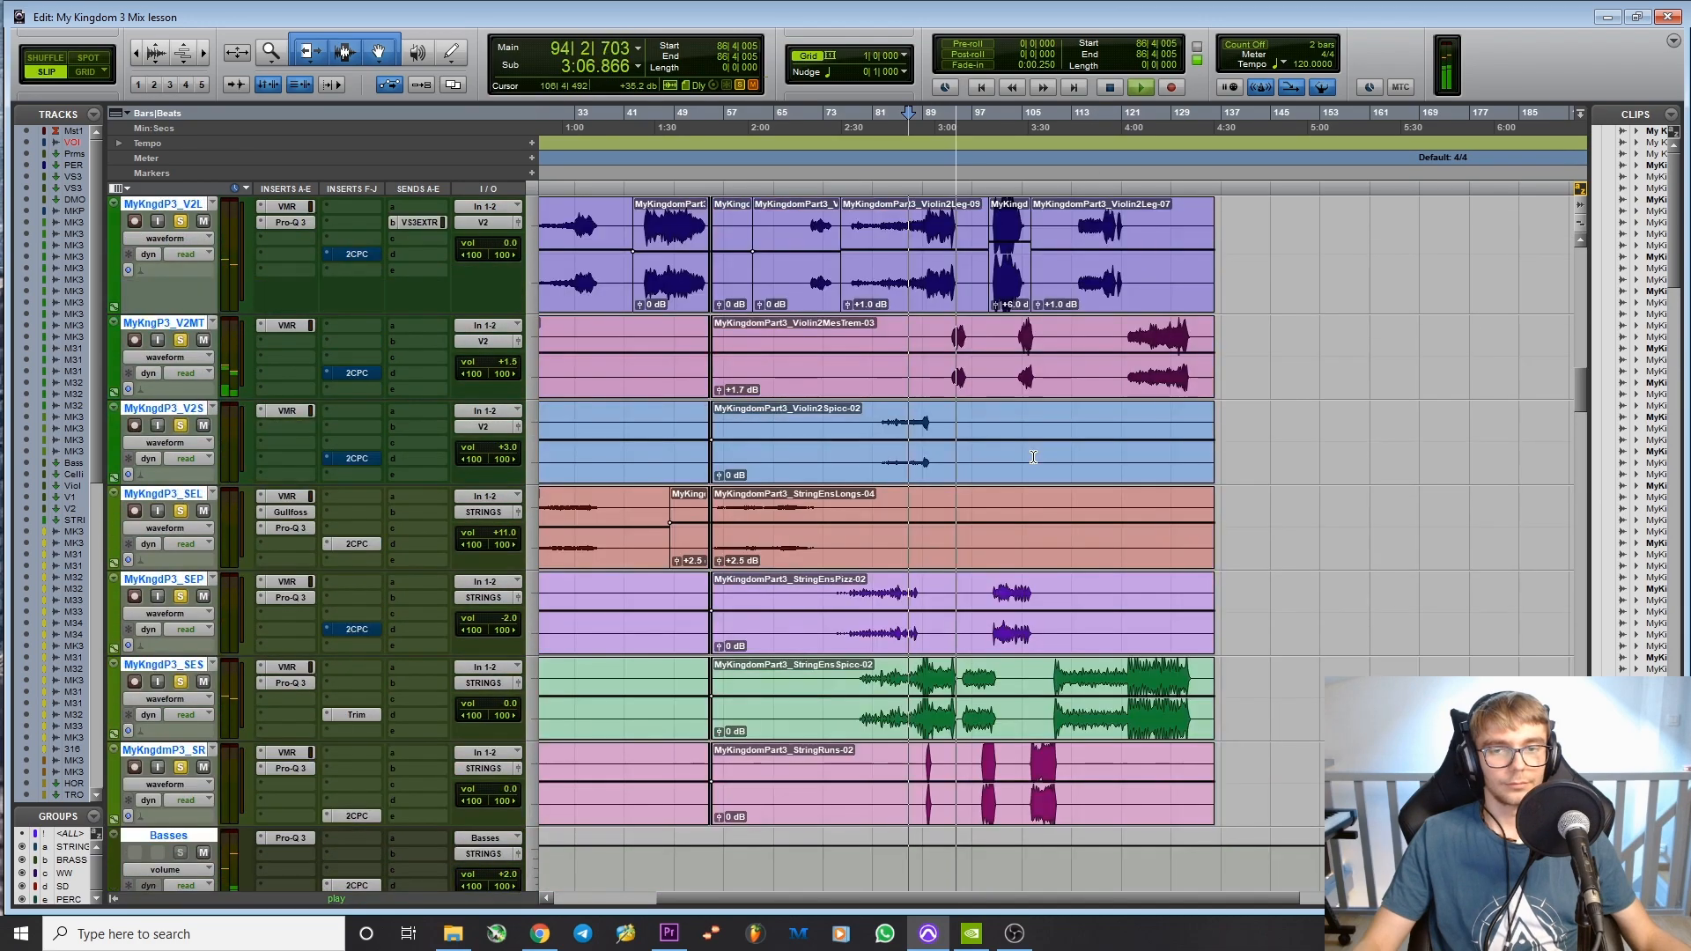
key("space")
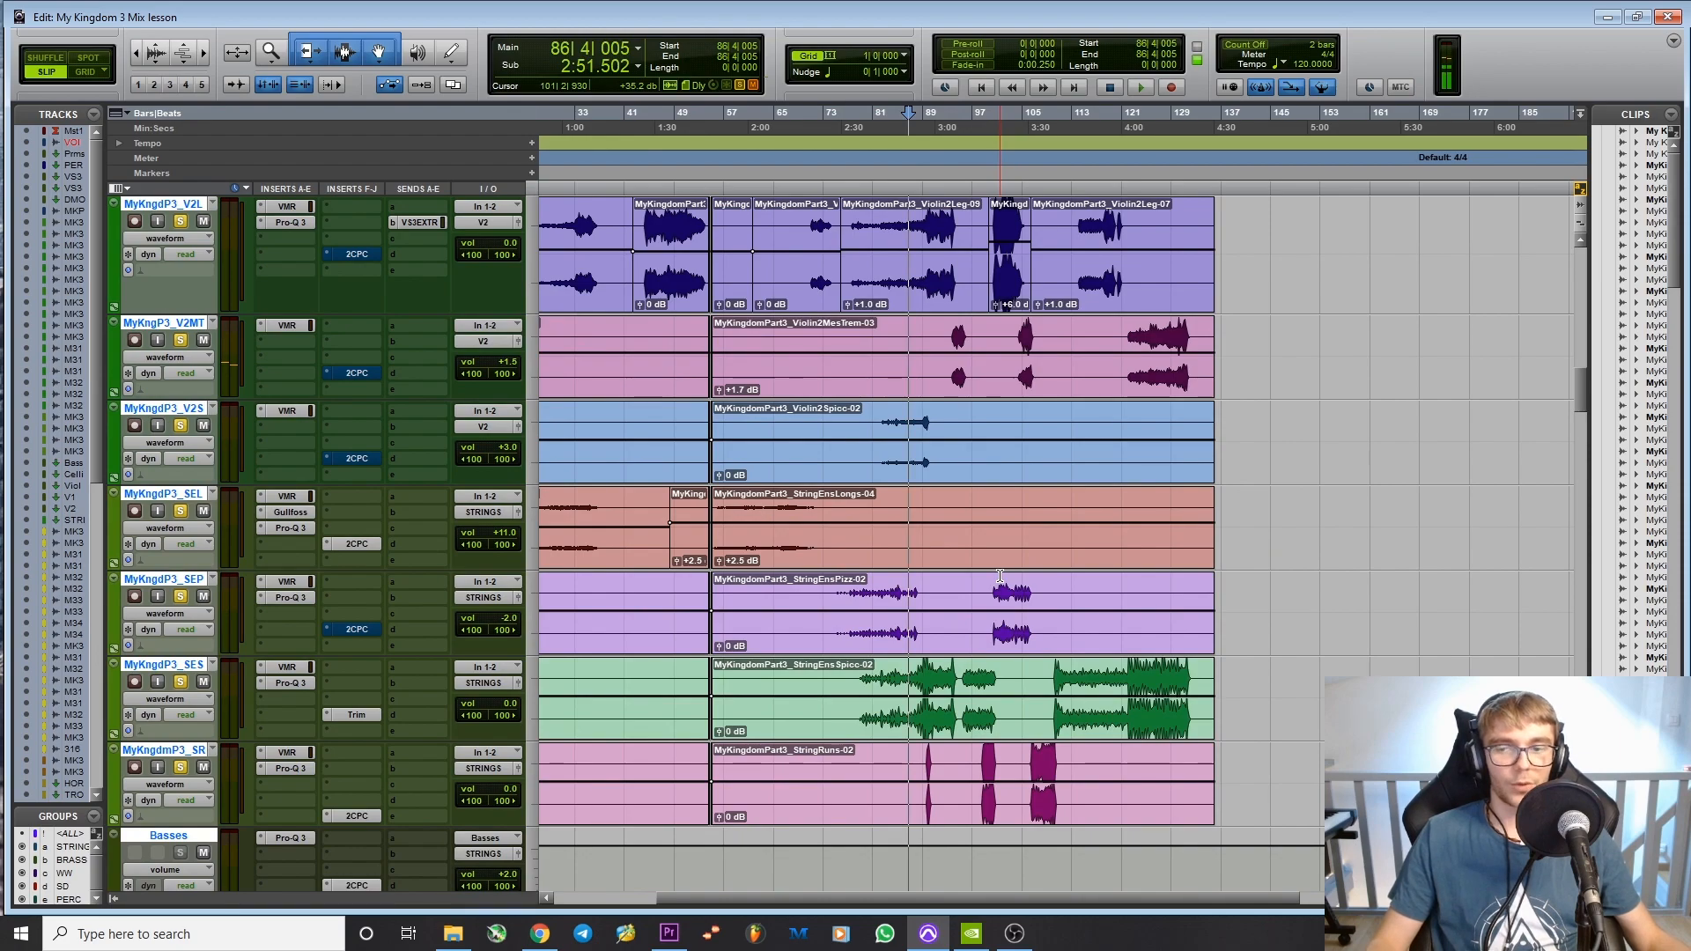
Step: Bypass the STRINGS bus inserts below VMR and mute its VSS3 and DMONOVSS sends, plus the VSS3 EXTRA sends on the long violin tracks
scroll(1000, 577, "down", 12)
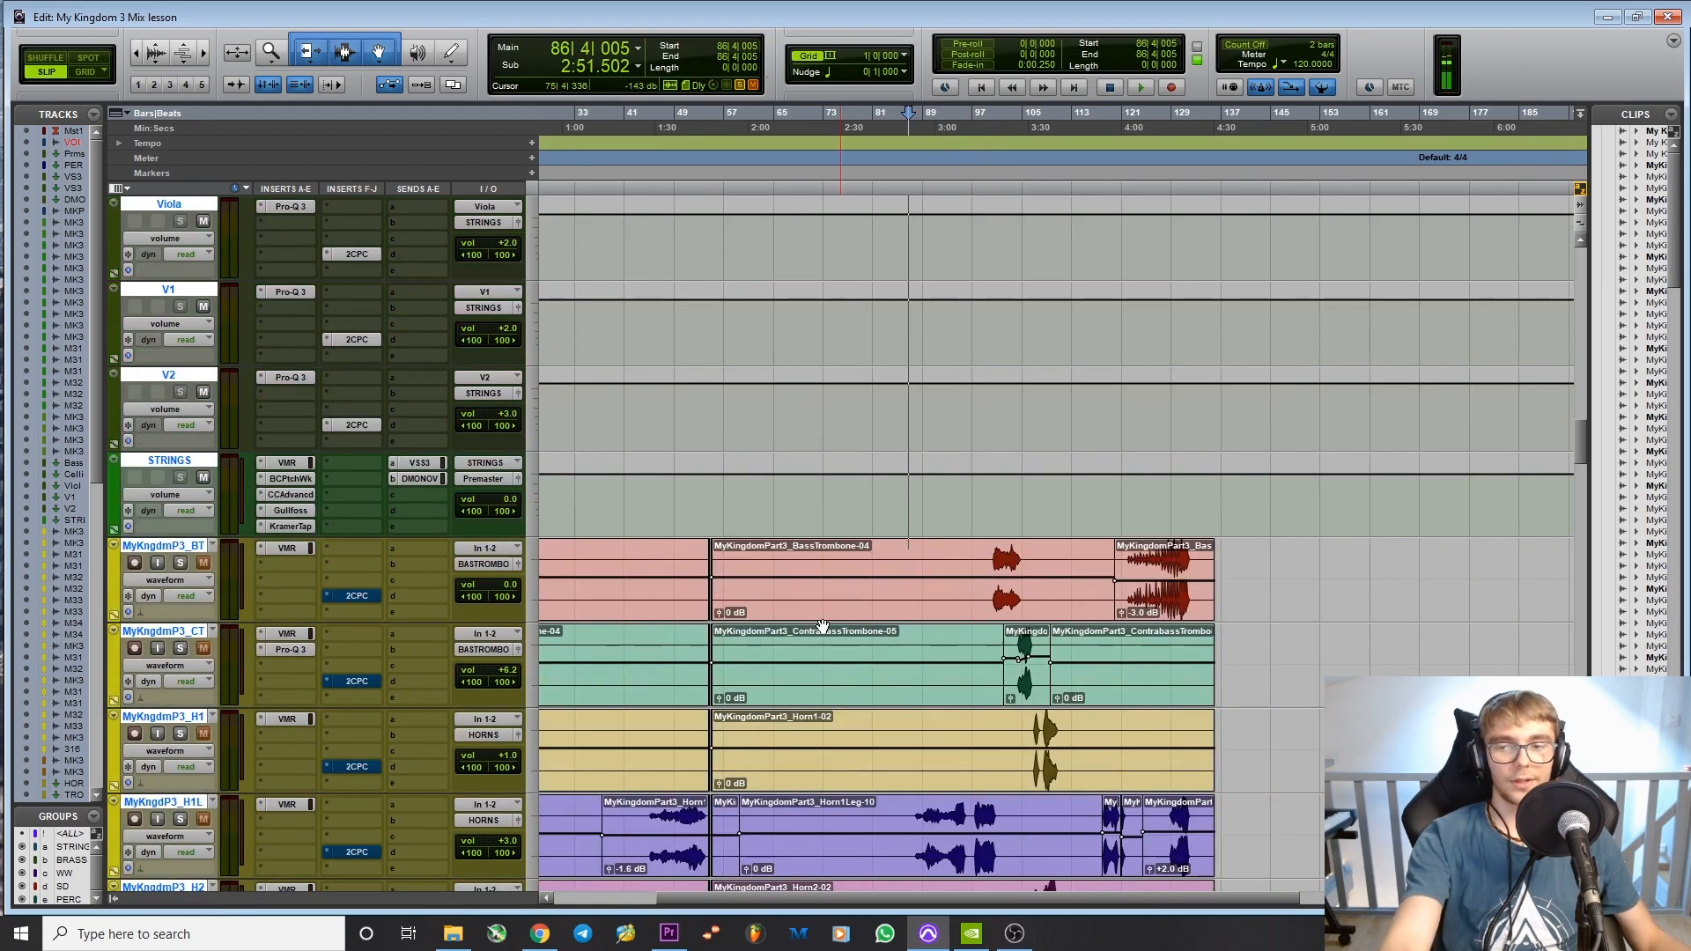
scroll(421, 477, "up", 5)
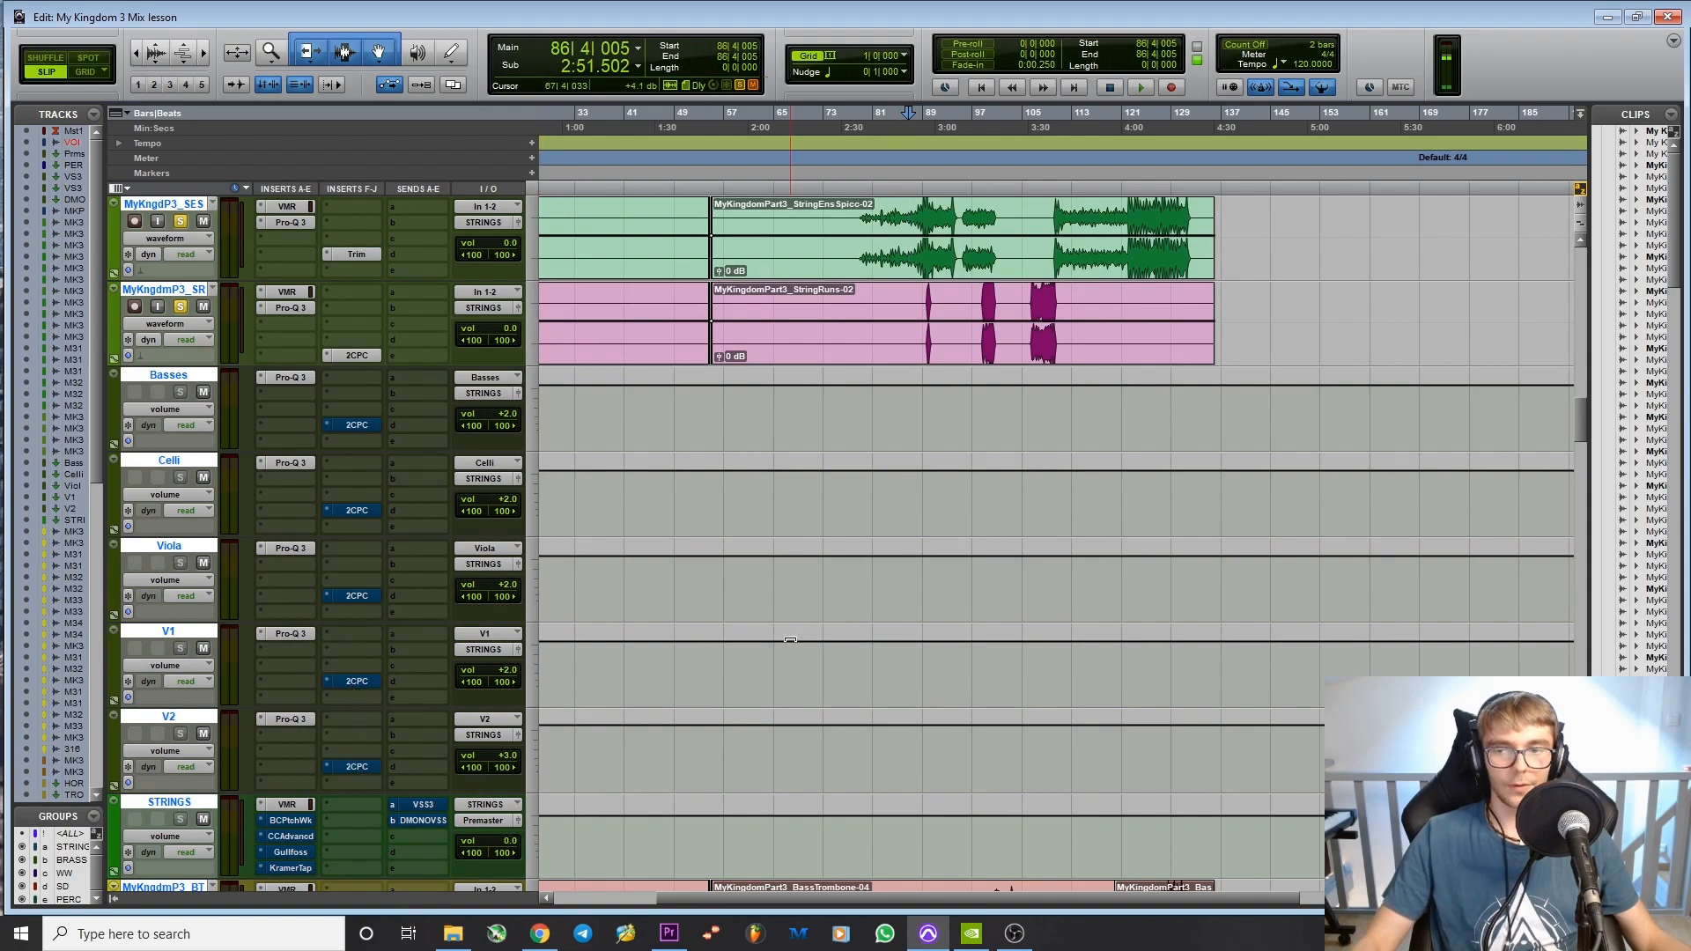
scroll(453, 336, "down", 1)
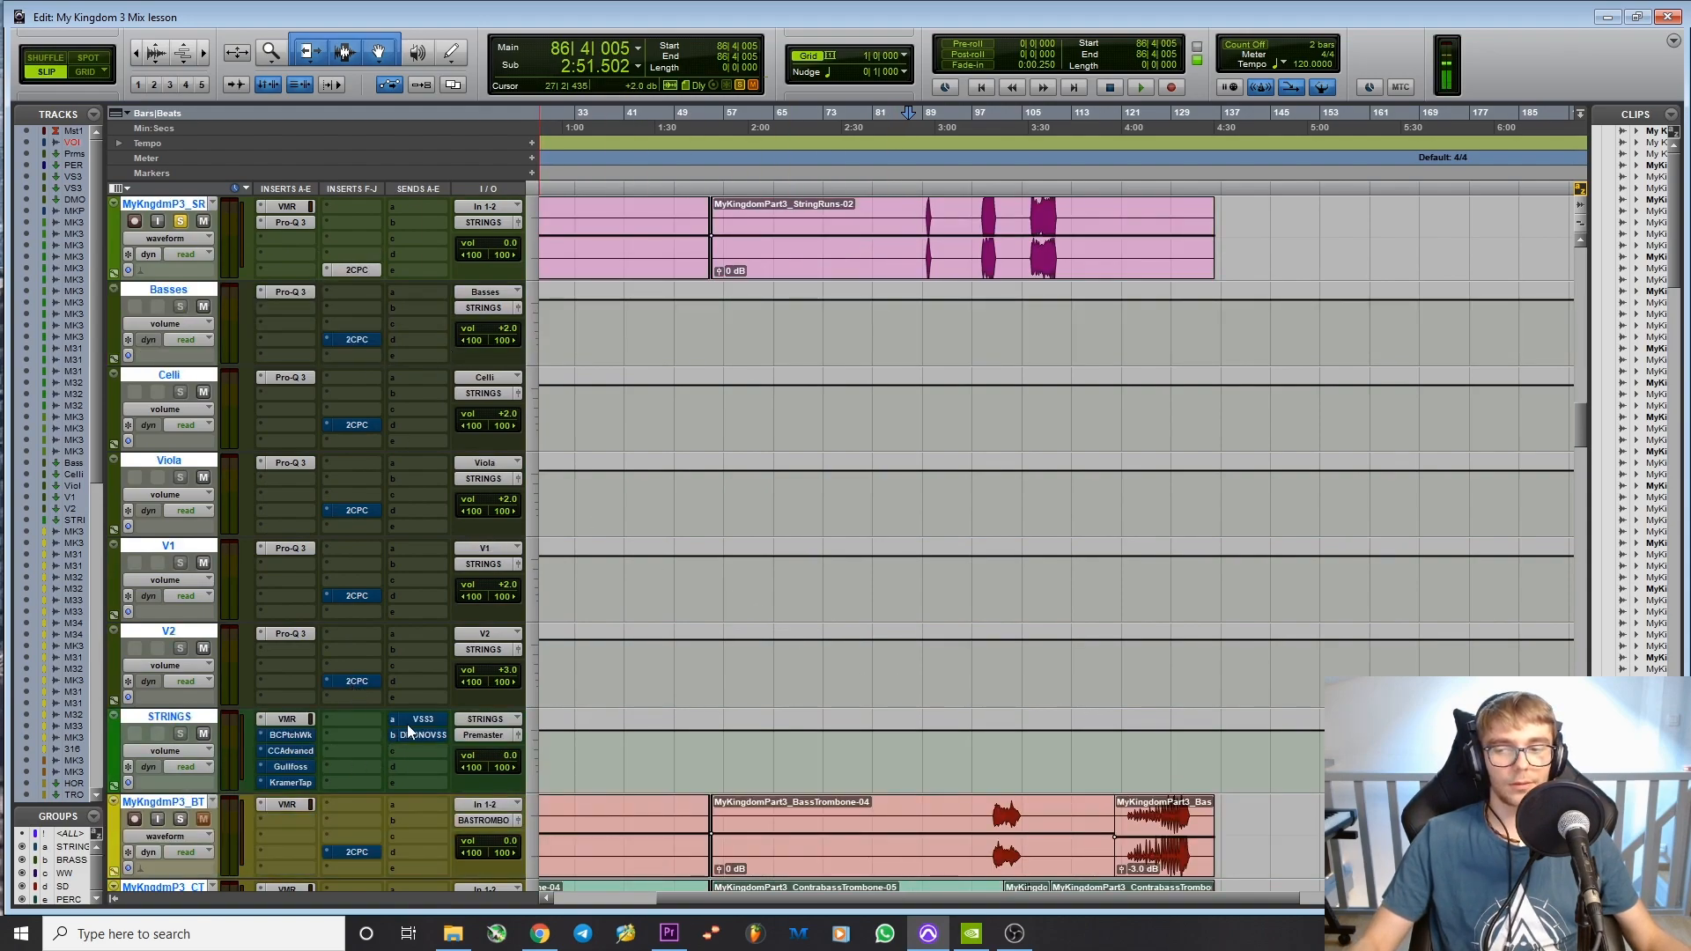
scroll(478, 512, "up", 8)
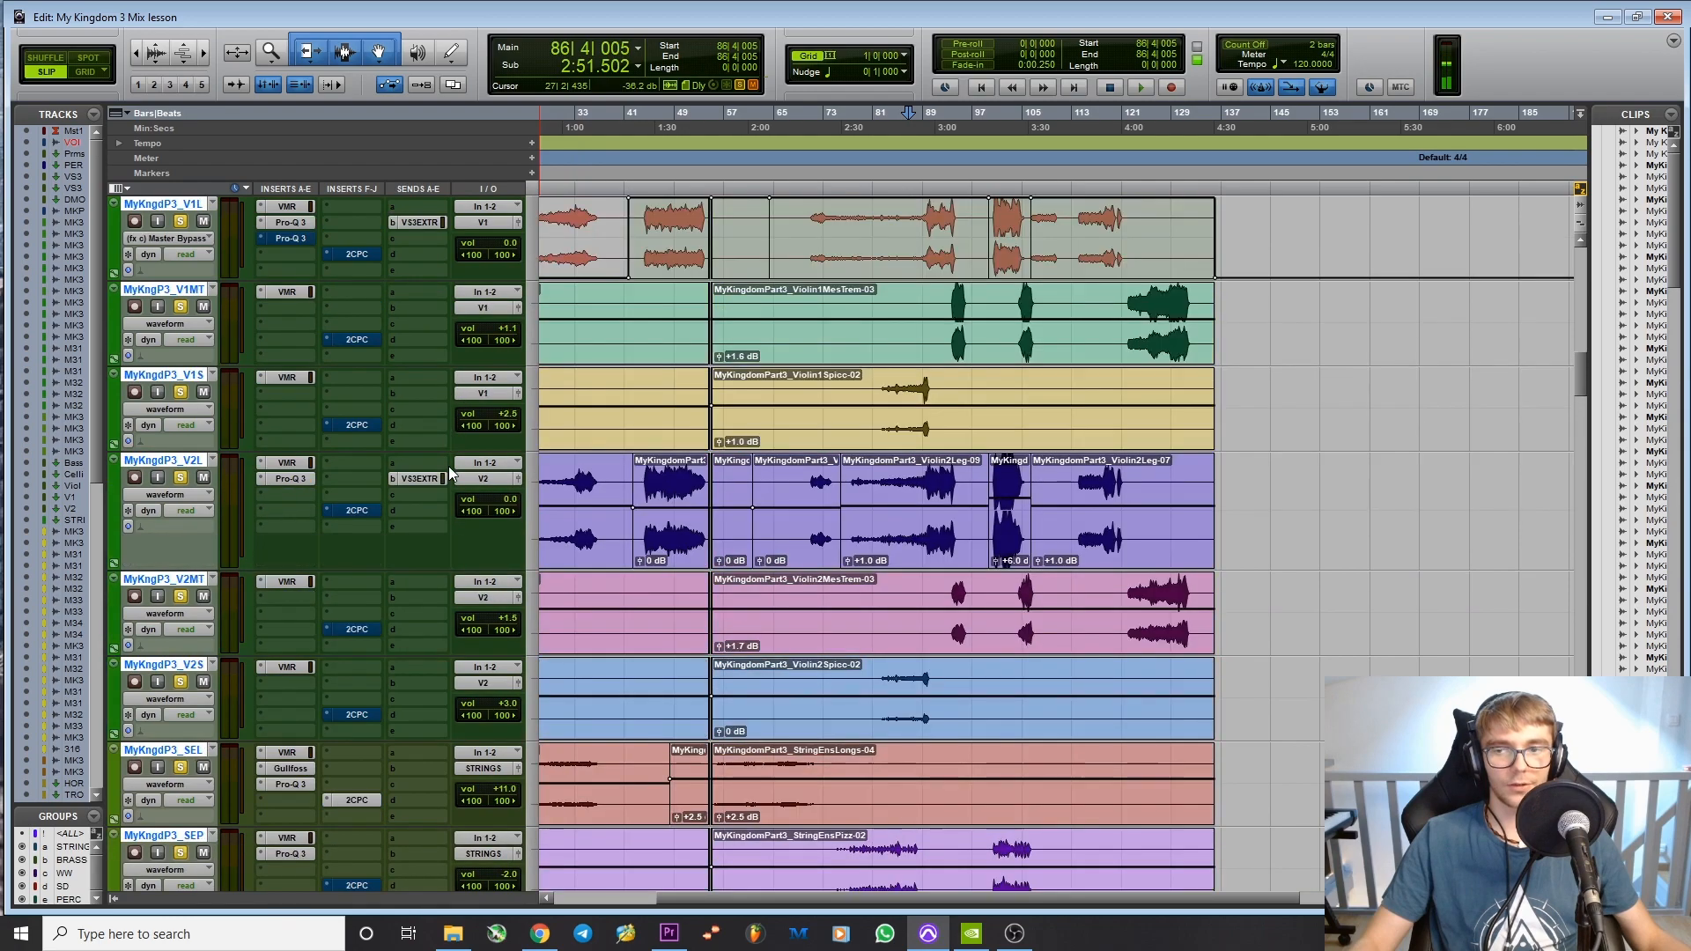
scroll(885, 459, "down", 5)
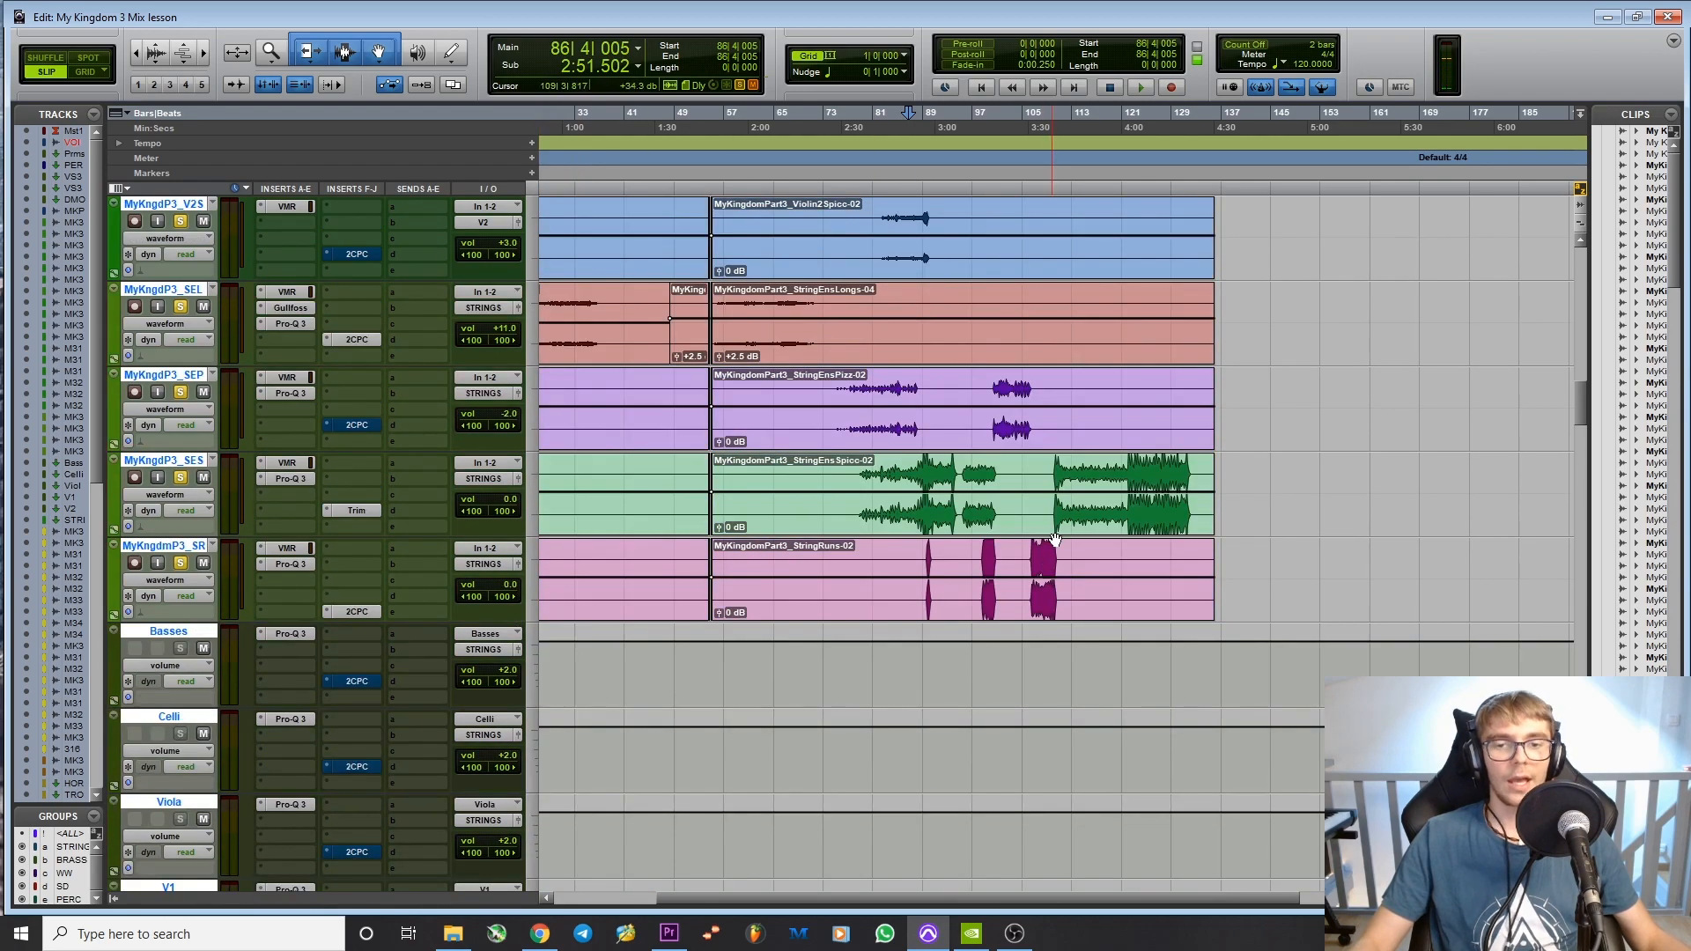
Step: Listen to the strings without the bus effects and reverb sends, restarting playback from about bars 85, 87 and 88
scroll(993, 253, "up", 2)
left_click(900, 115)
key("space")
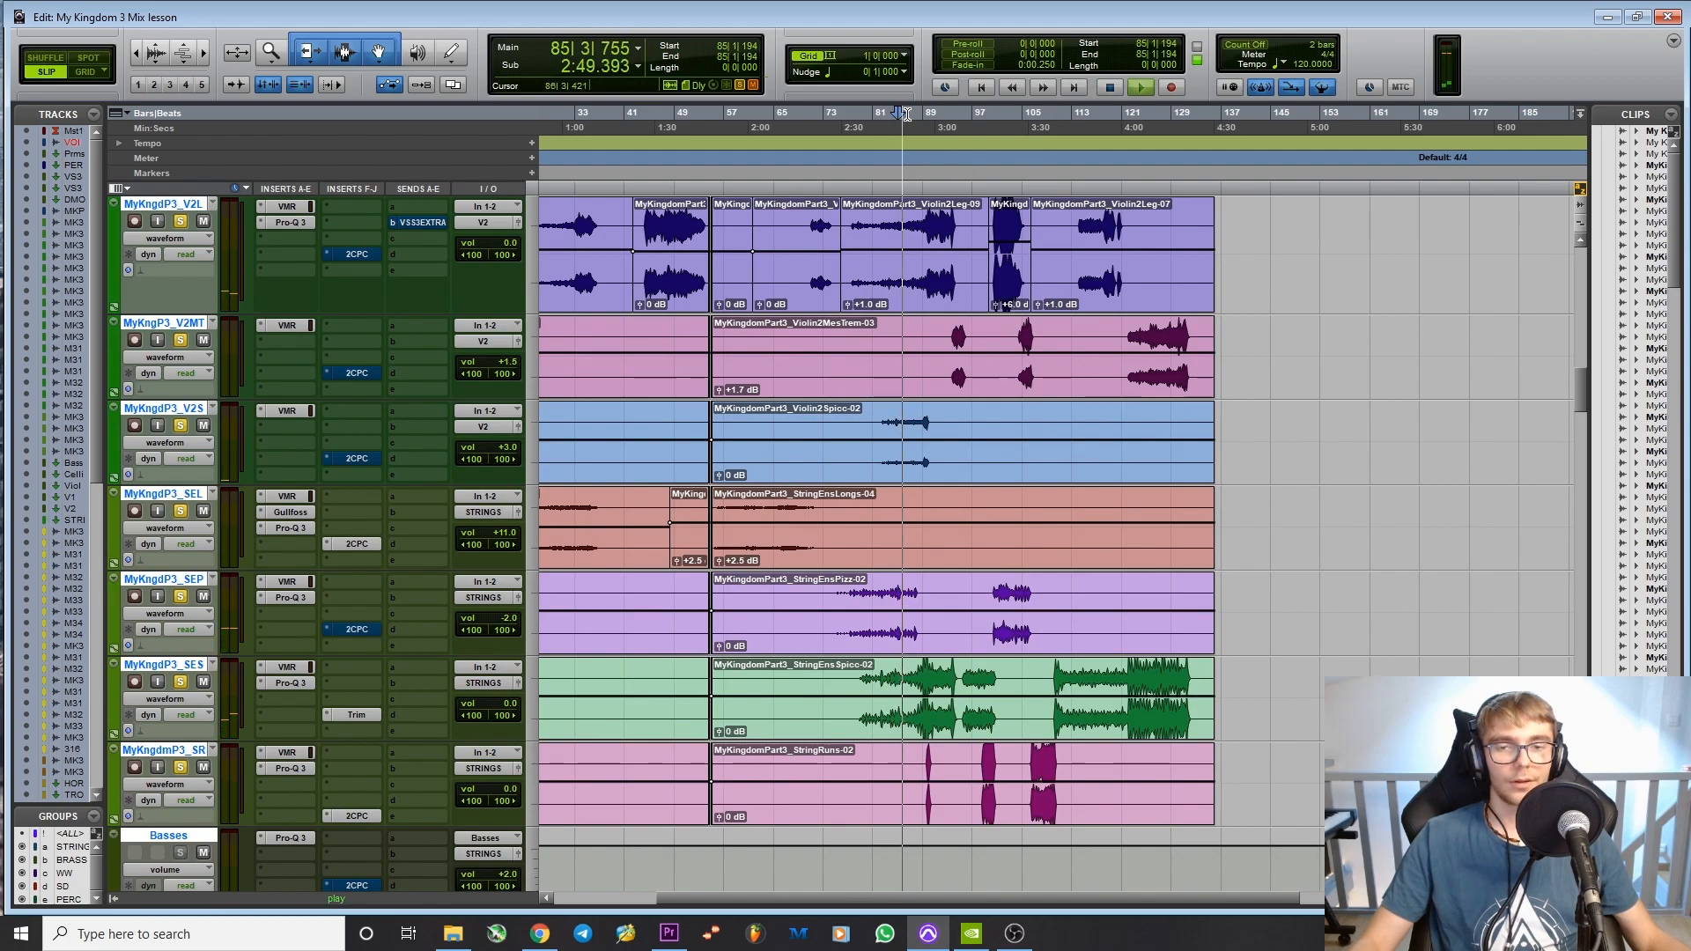
left_click(909, 115)
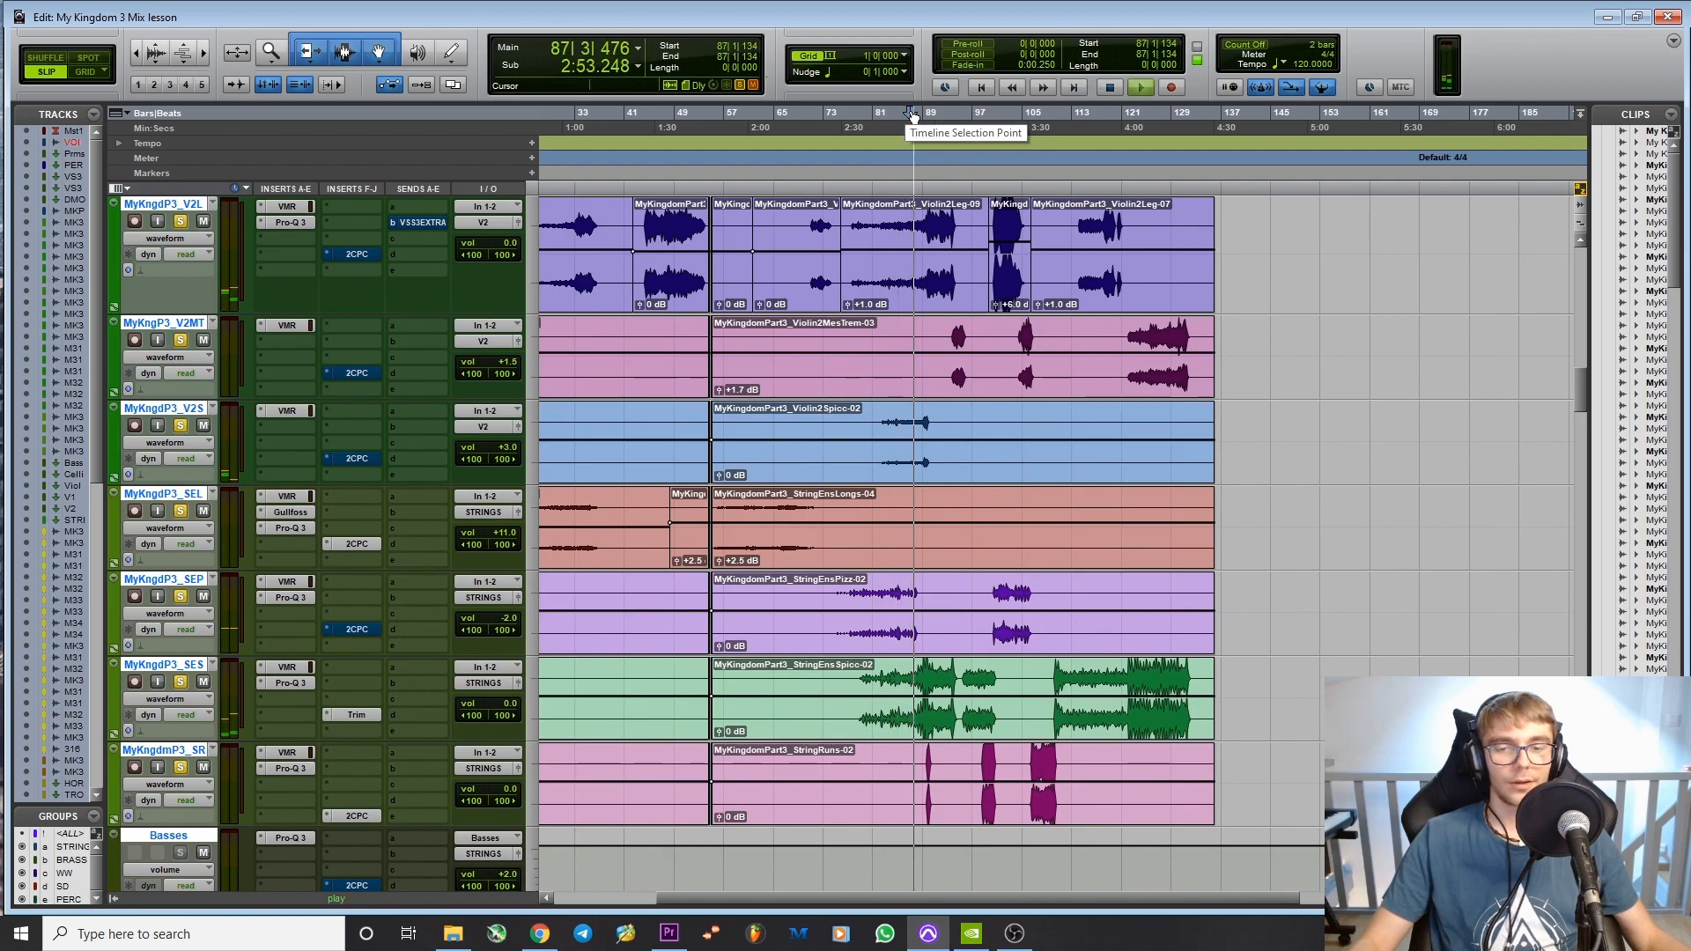
scroll(1022, 368, "up", 3)
left_click(1110, 87)
left_click(928, 121)
key("space")
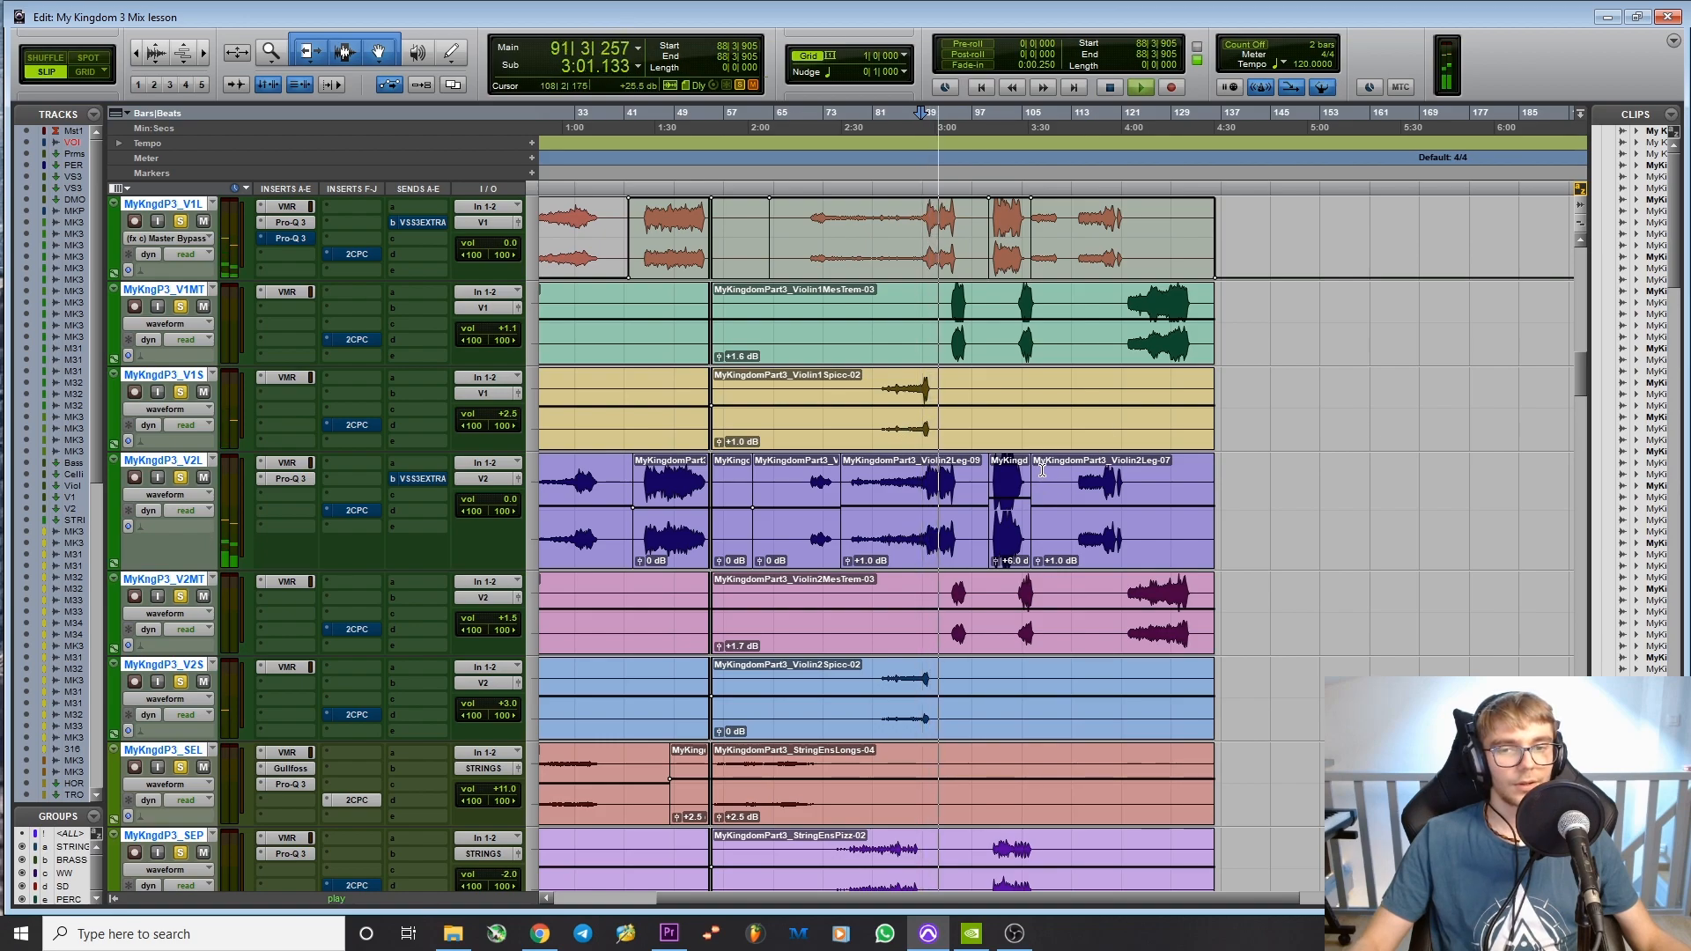
scroll(1041, 462, "down", 6)
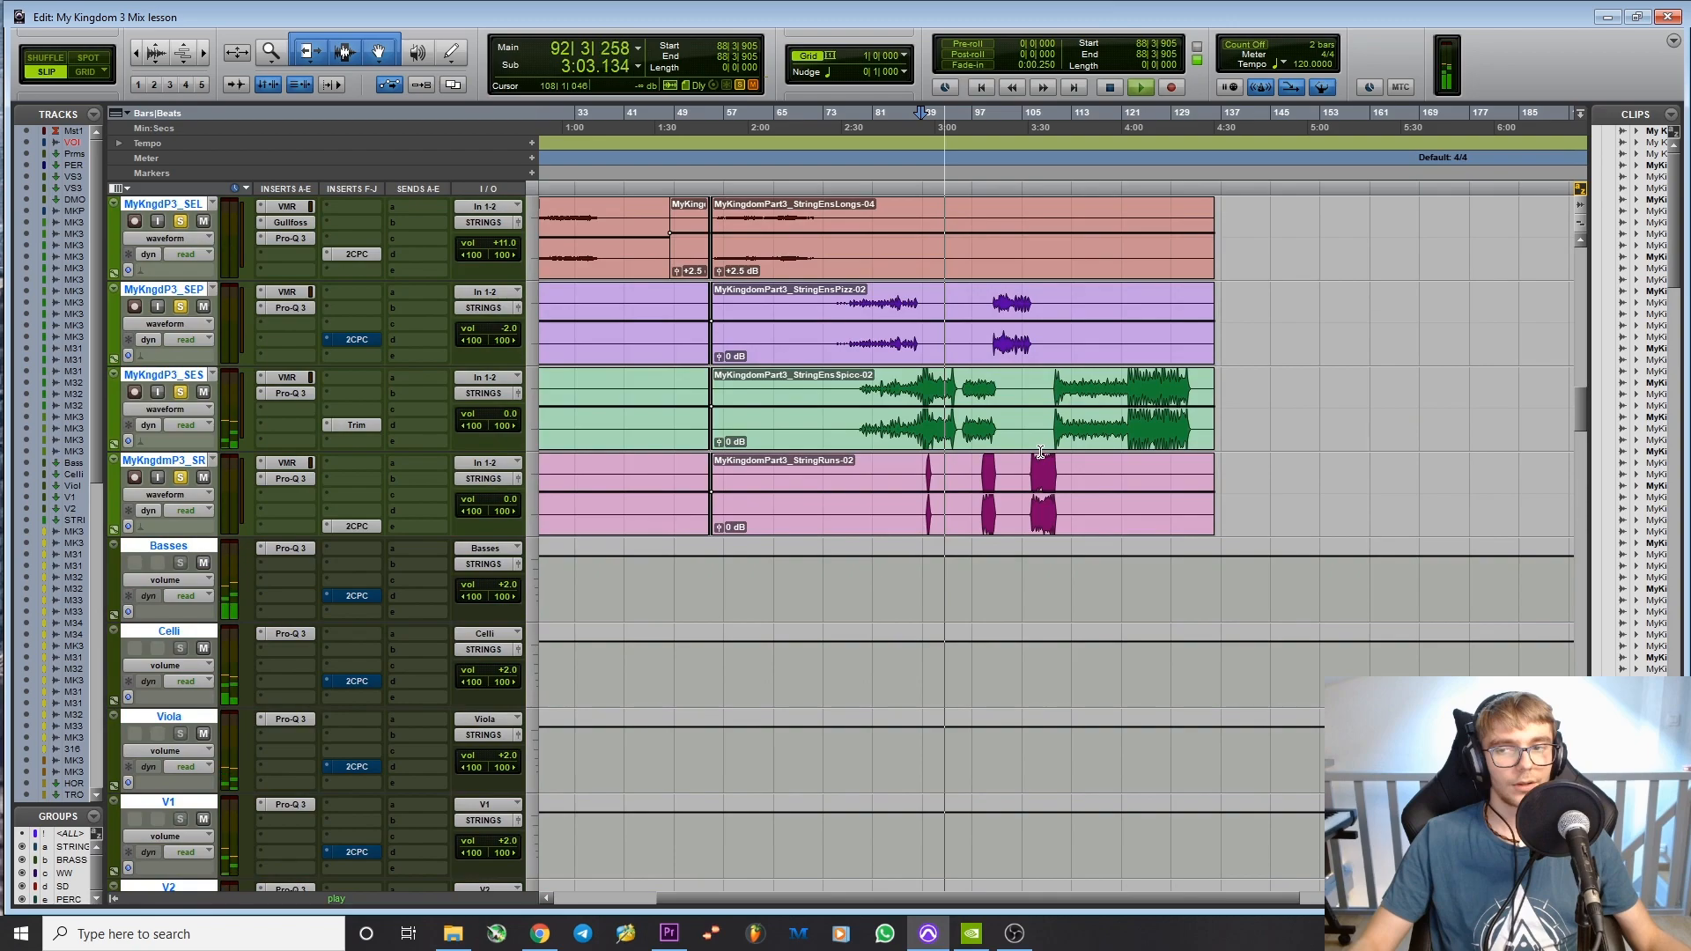
scroll(1042, 453, "down", 4)
key("space")
Step: Solo the CSS short track and play it from the end of bar 64
scroll(1024, 499, "up", 4)
scroll(1024, 499, "up", 8)
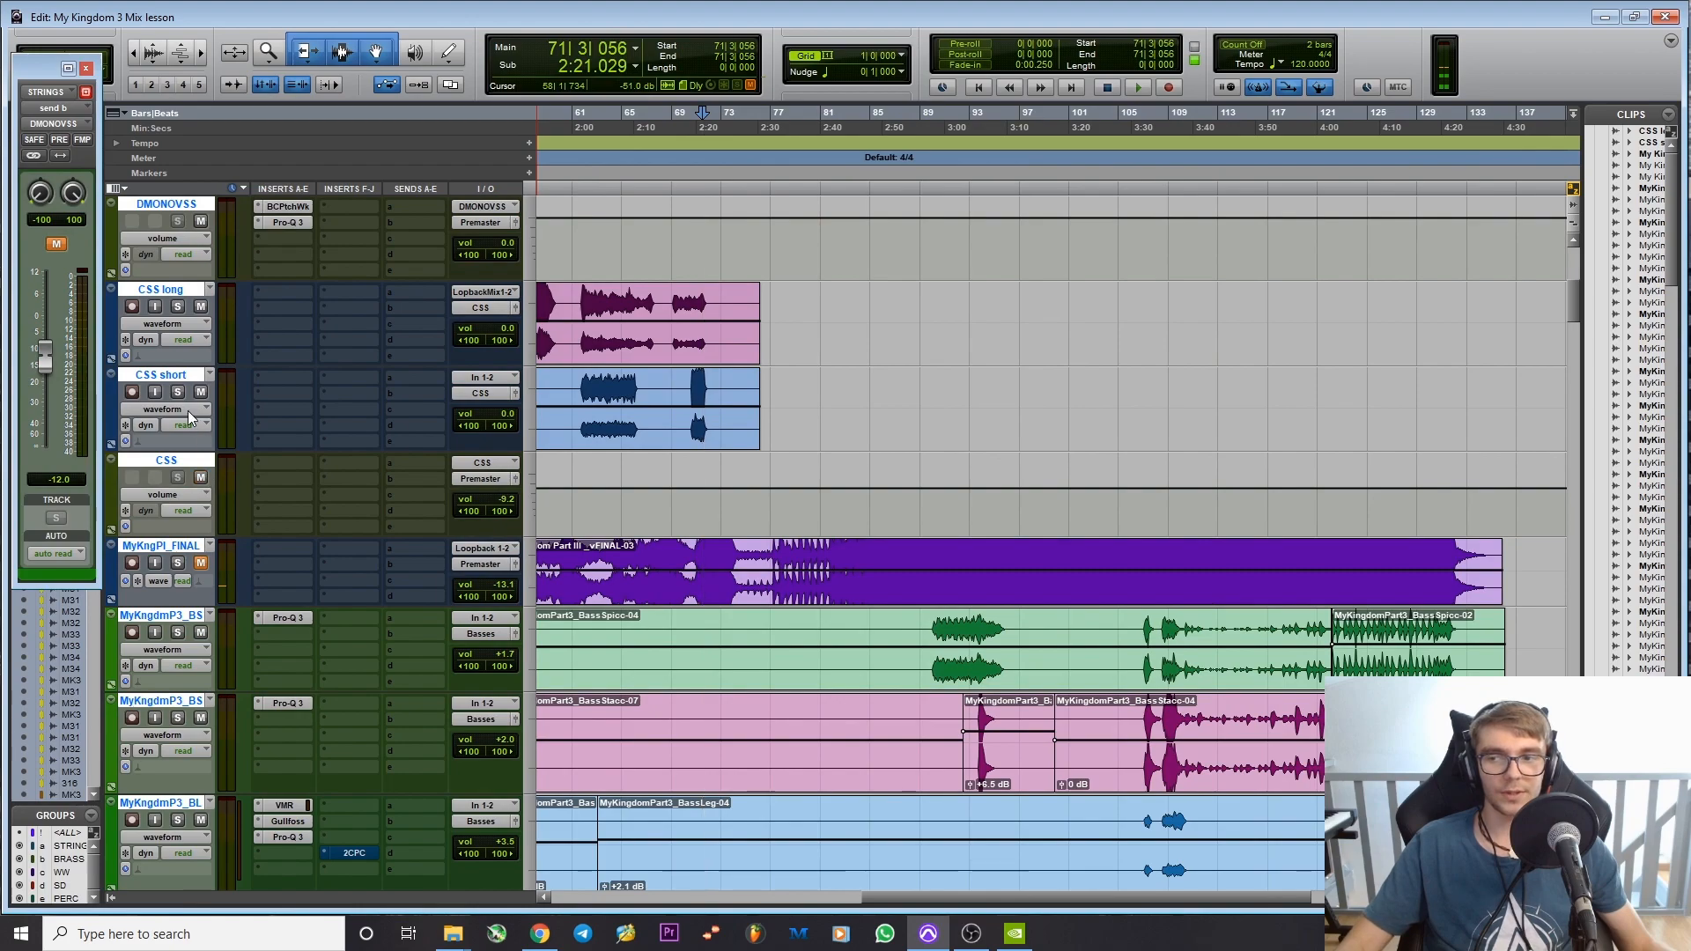
left_click(177, 391)
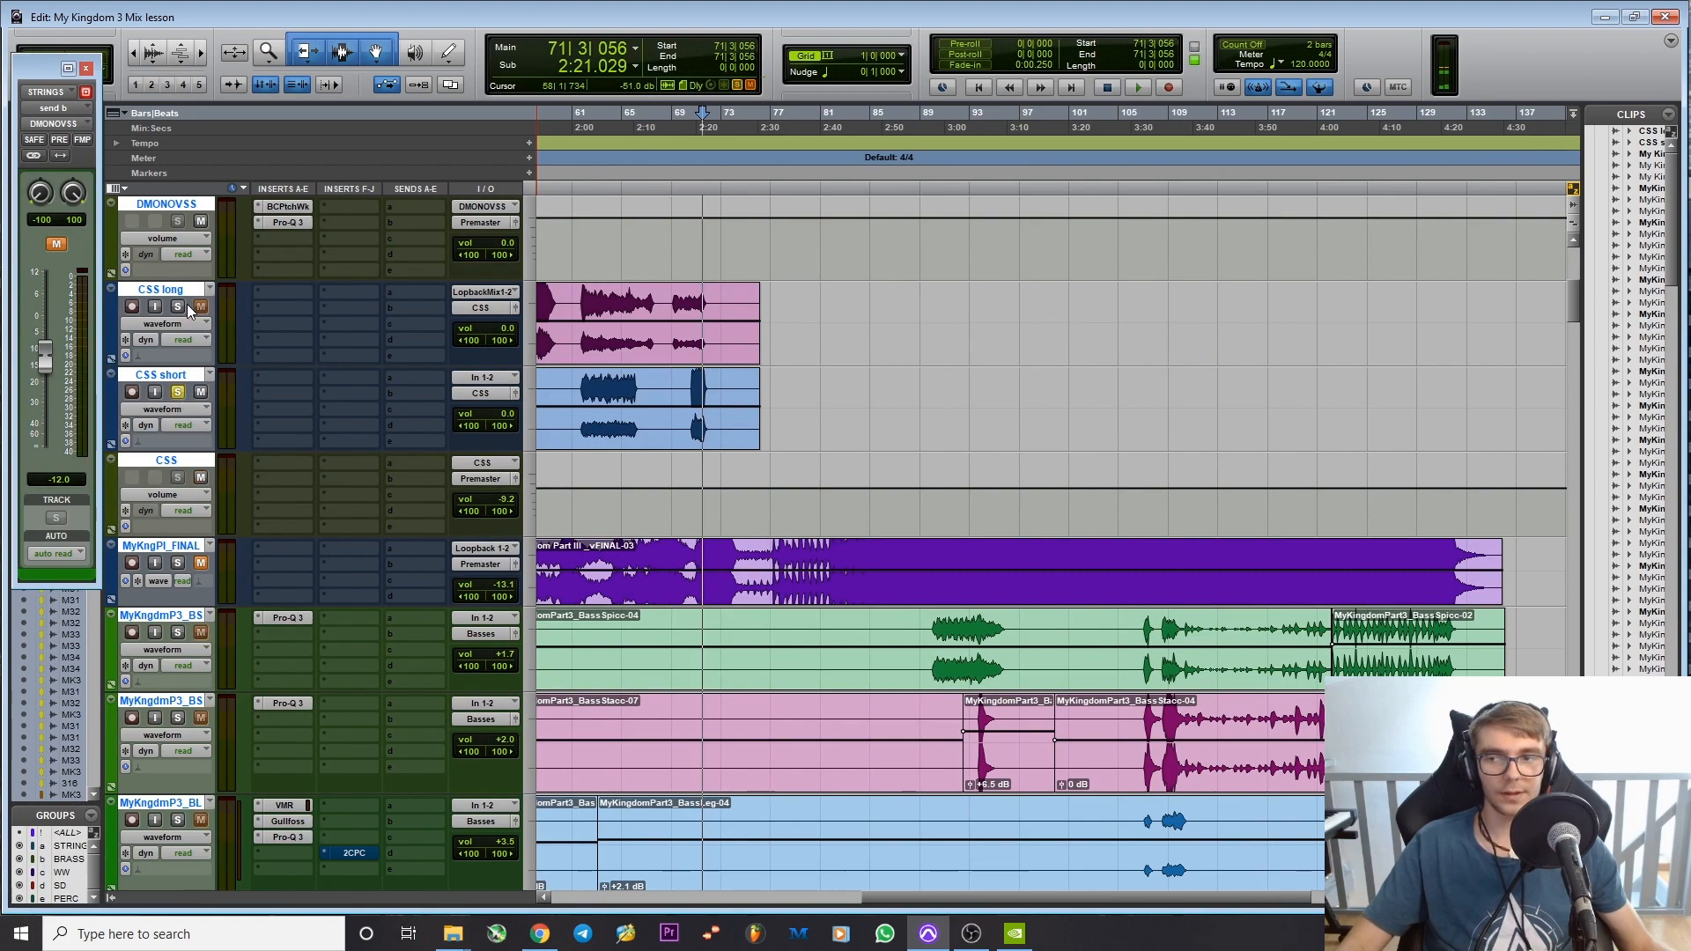
left_click(621, 117)
key("space")
key("space")
Step: Solo the CSS long track instead and play it from the same position
left_click(177, 306)
key("space")
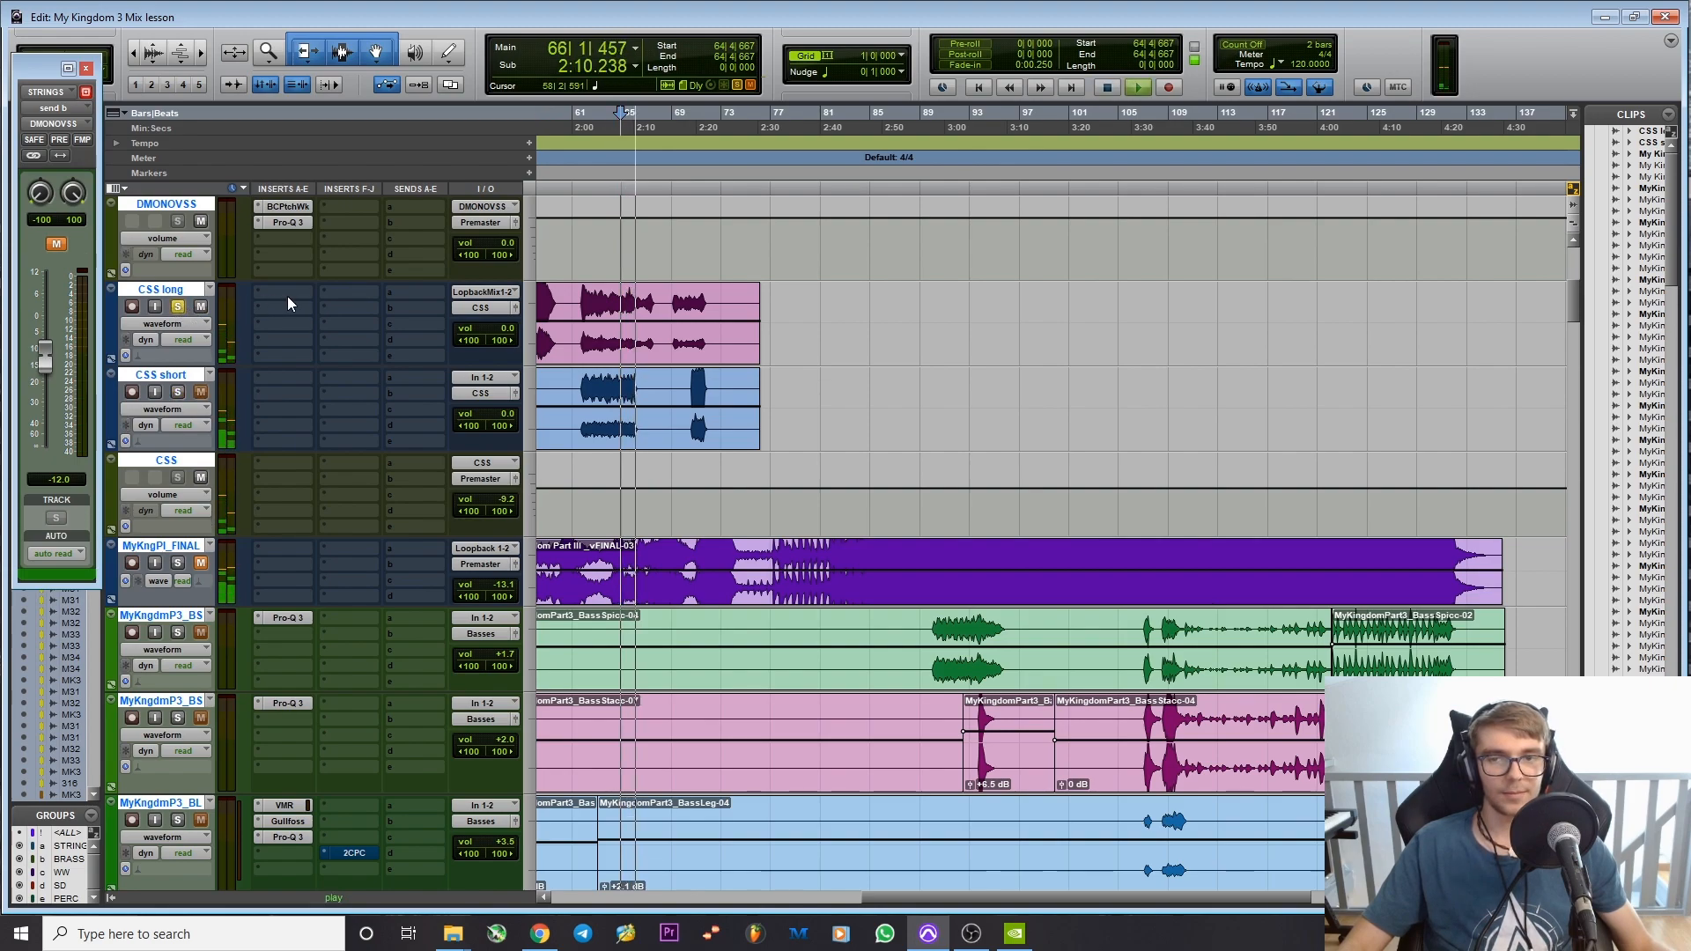
key("space")
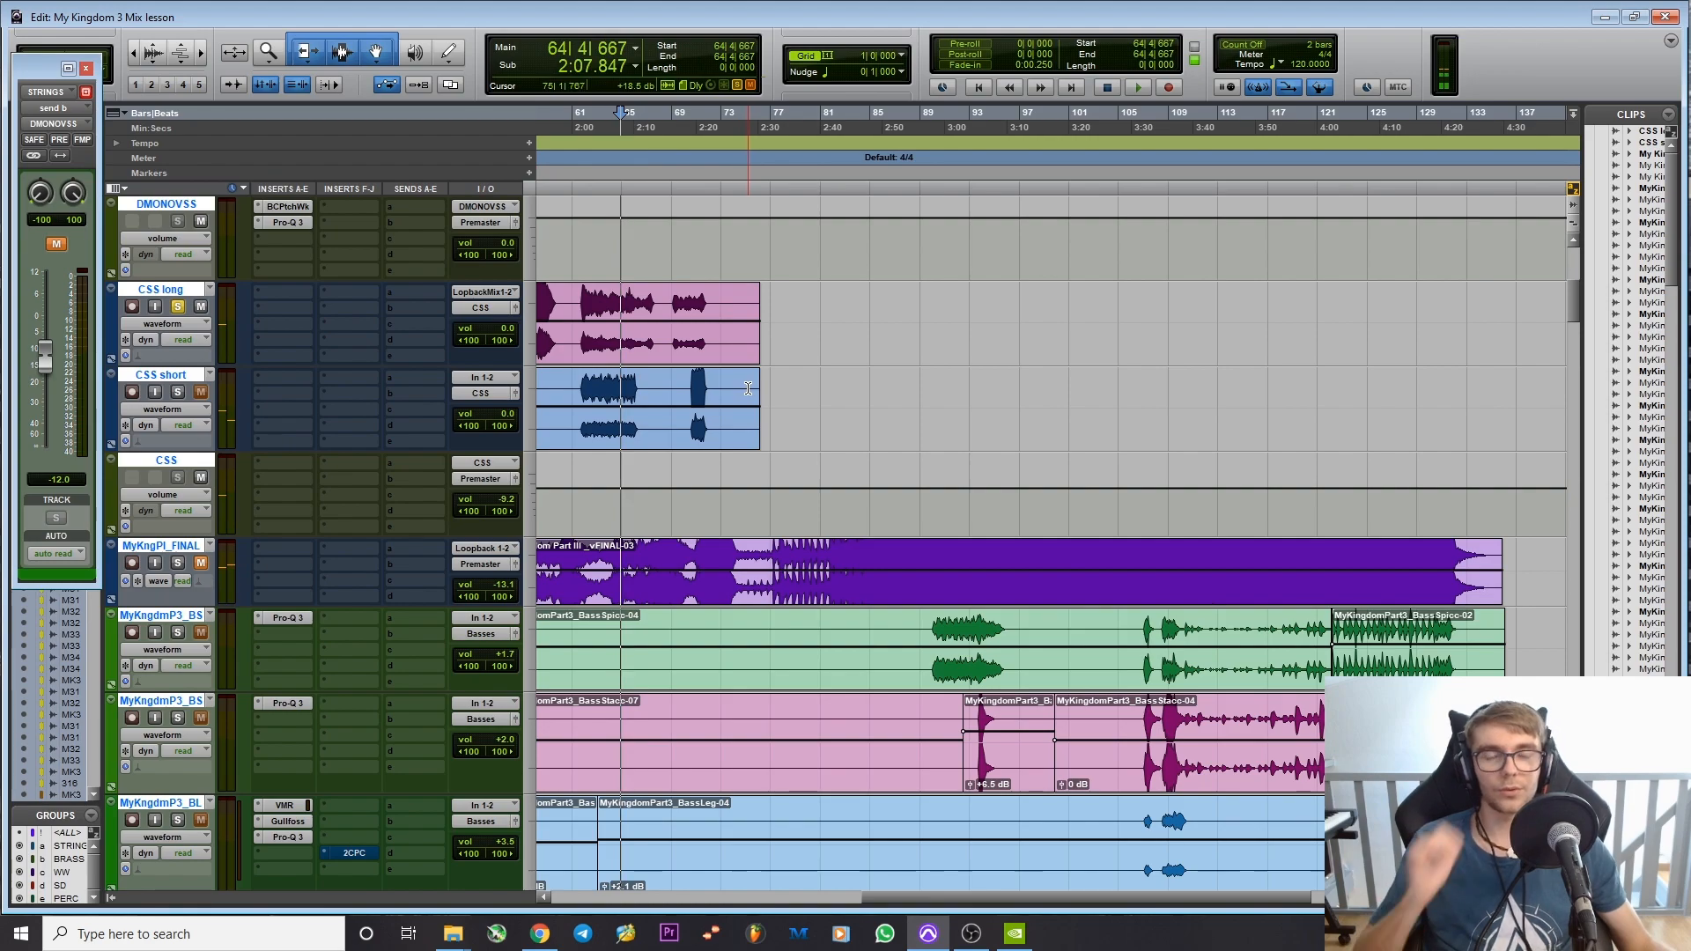
scroll(923, 503, "down", 10)
scroll(924, 503, "up", 1)
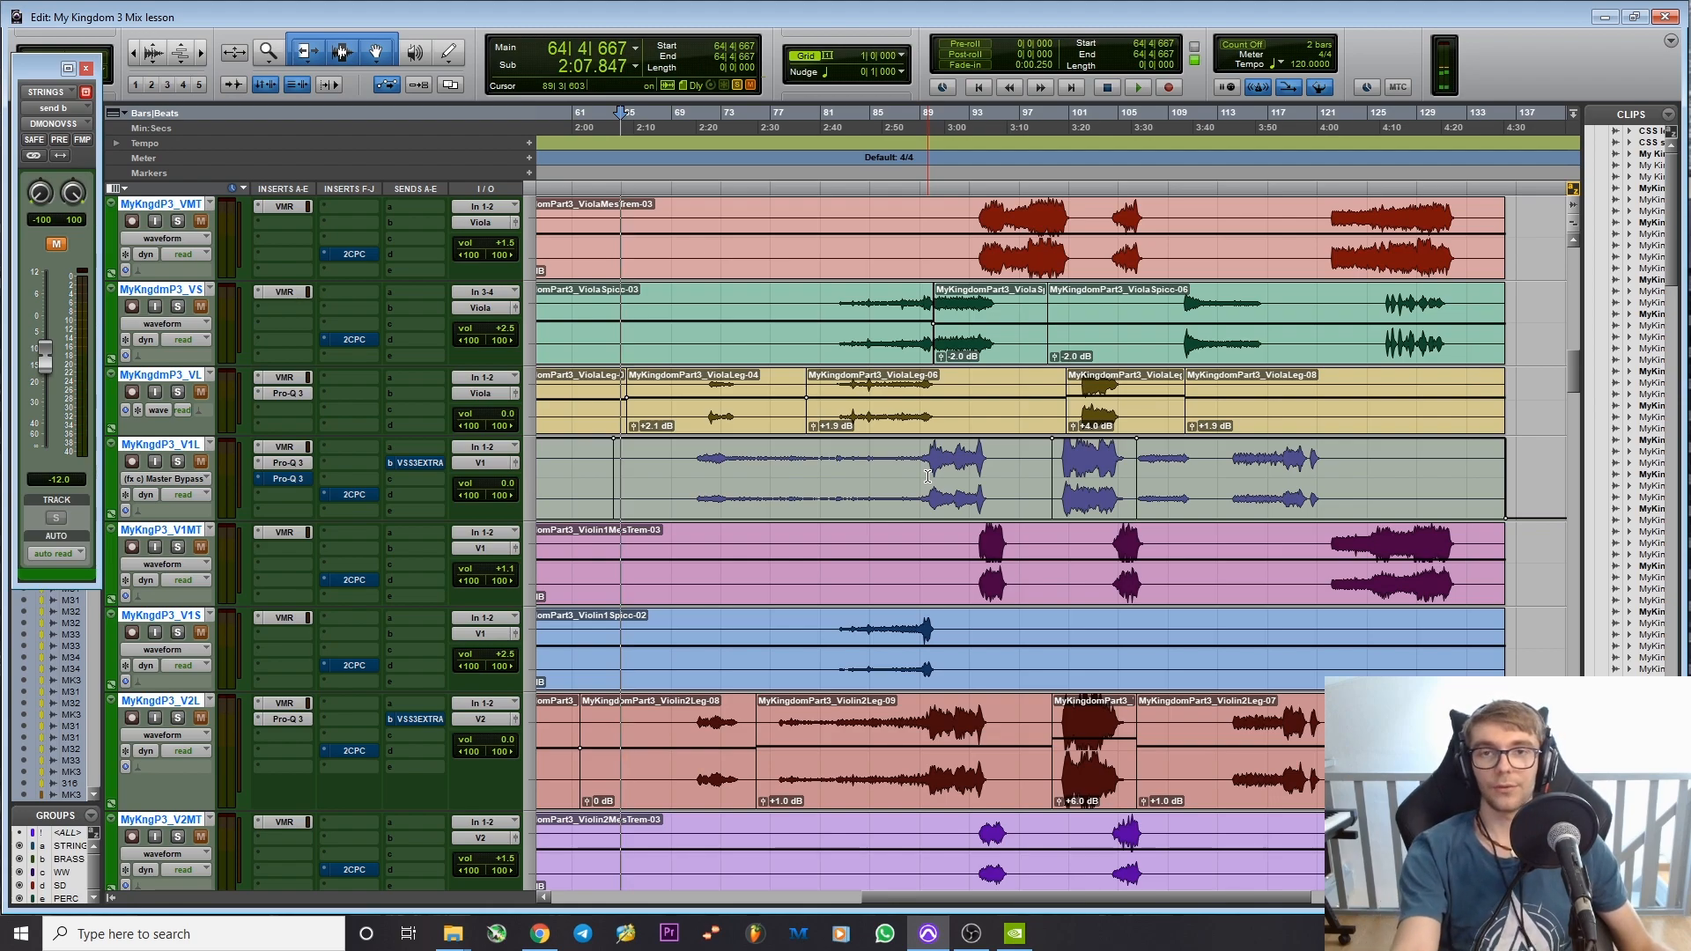
scroll(928, 476, "up", 10)
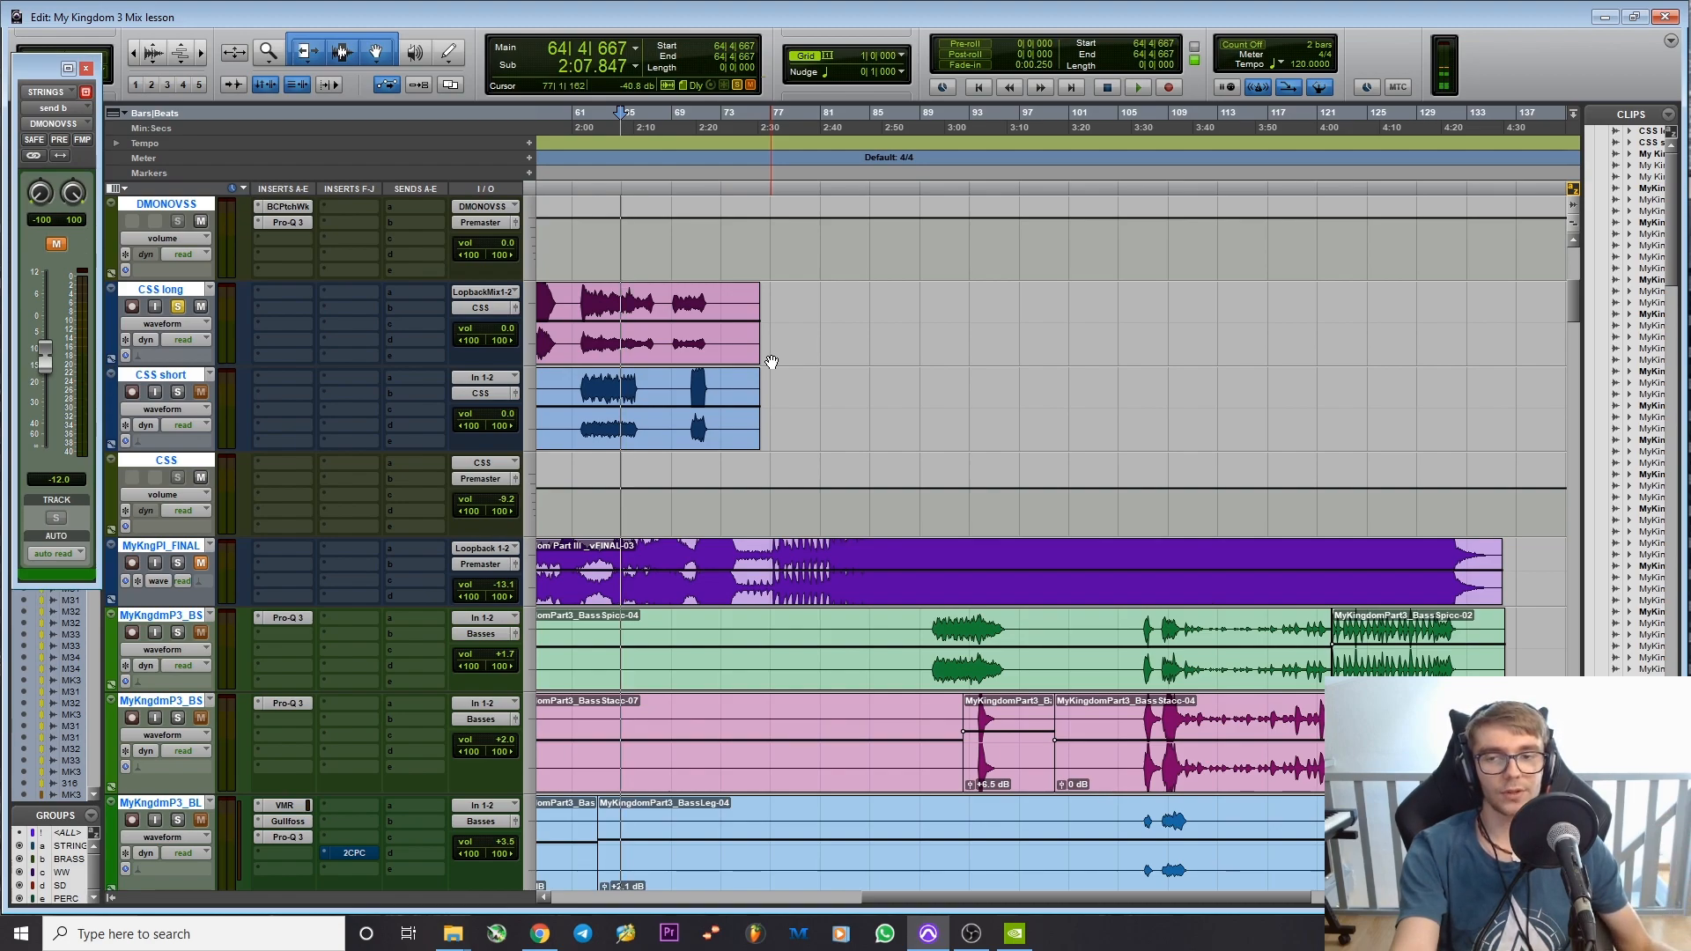
scroll(772, 362, "down", 6)
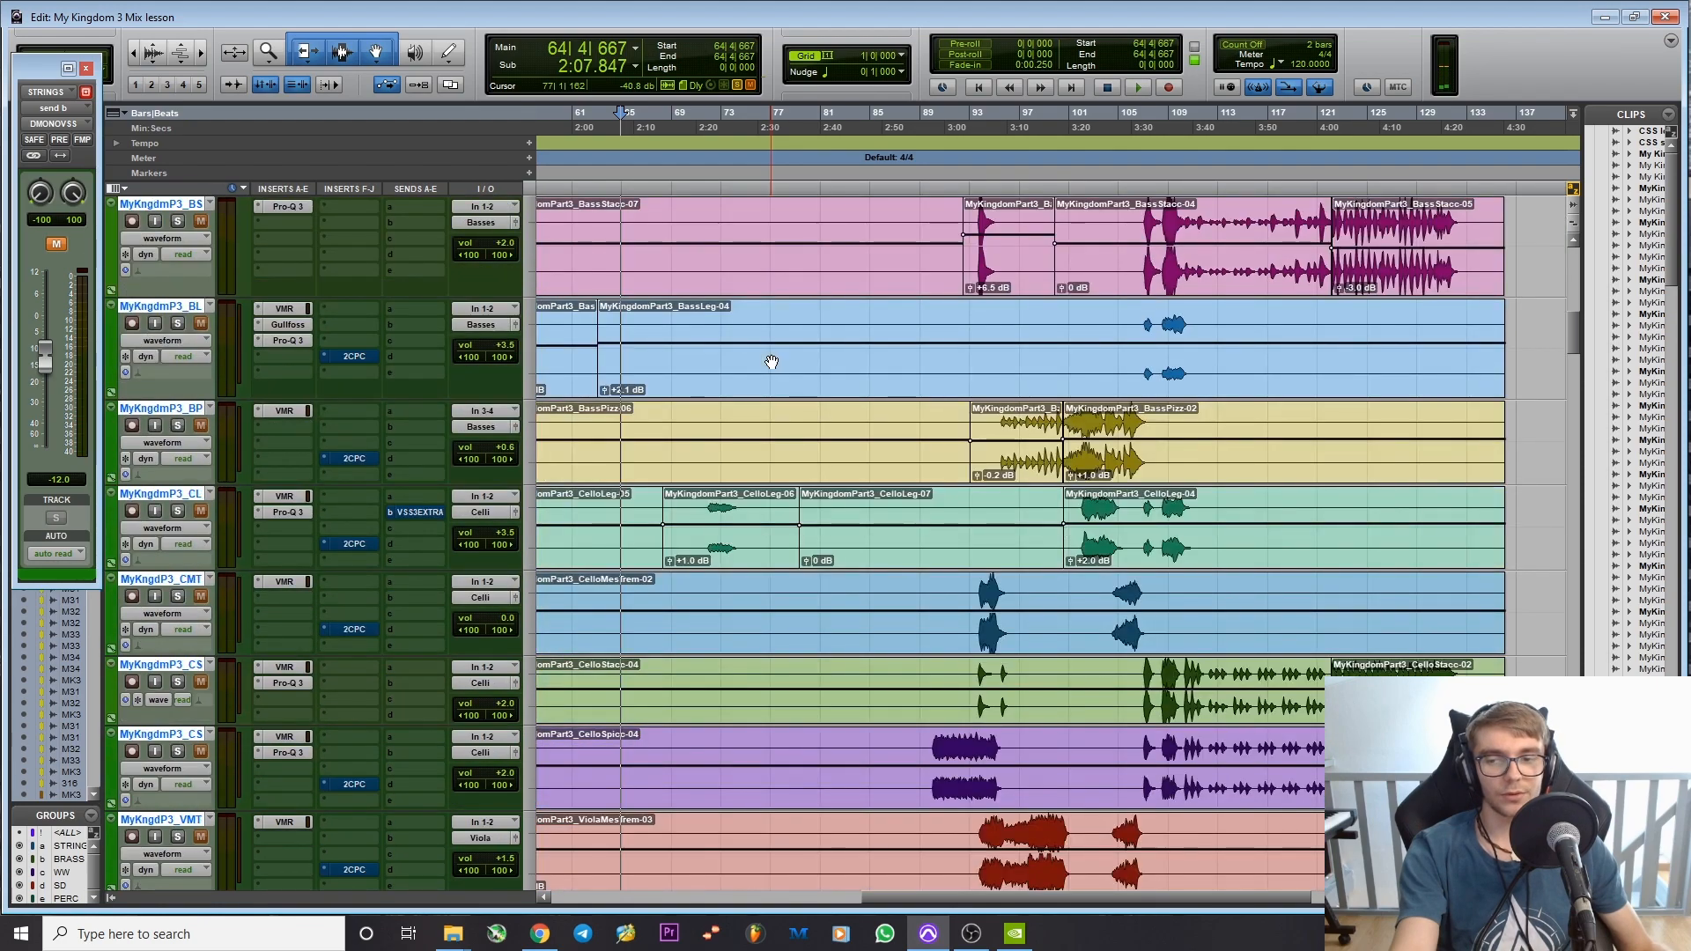
scroll(772, 362, "up", 3)
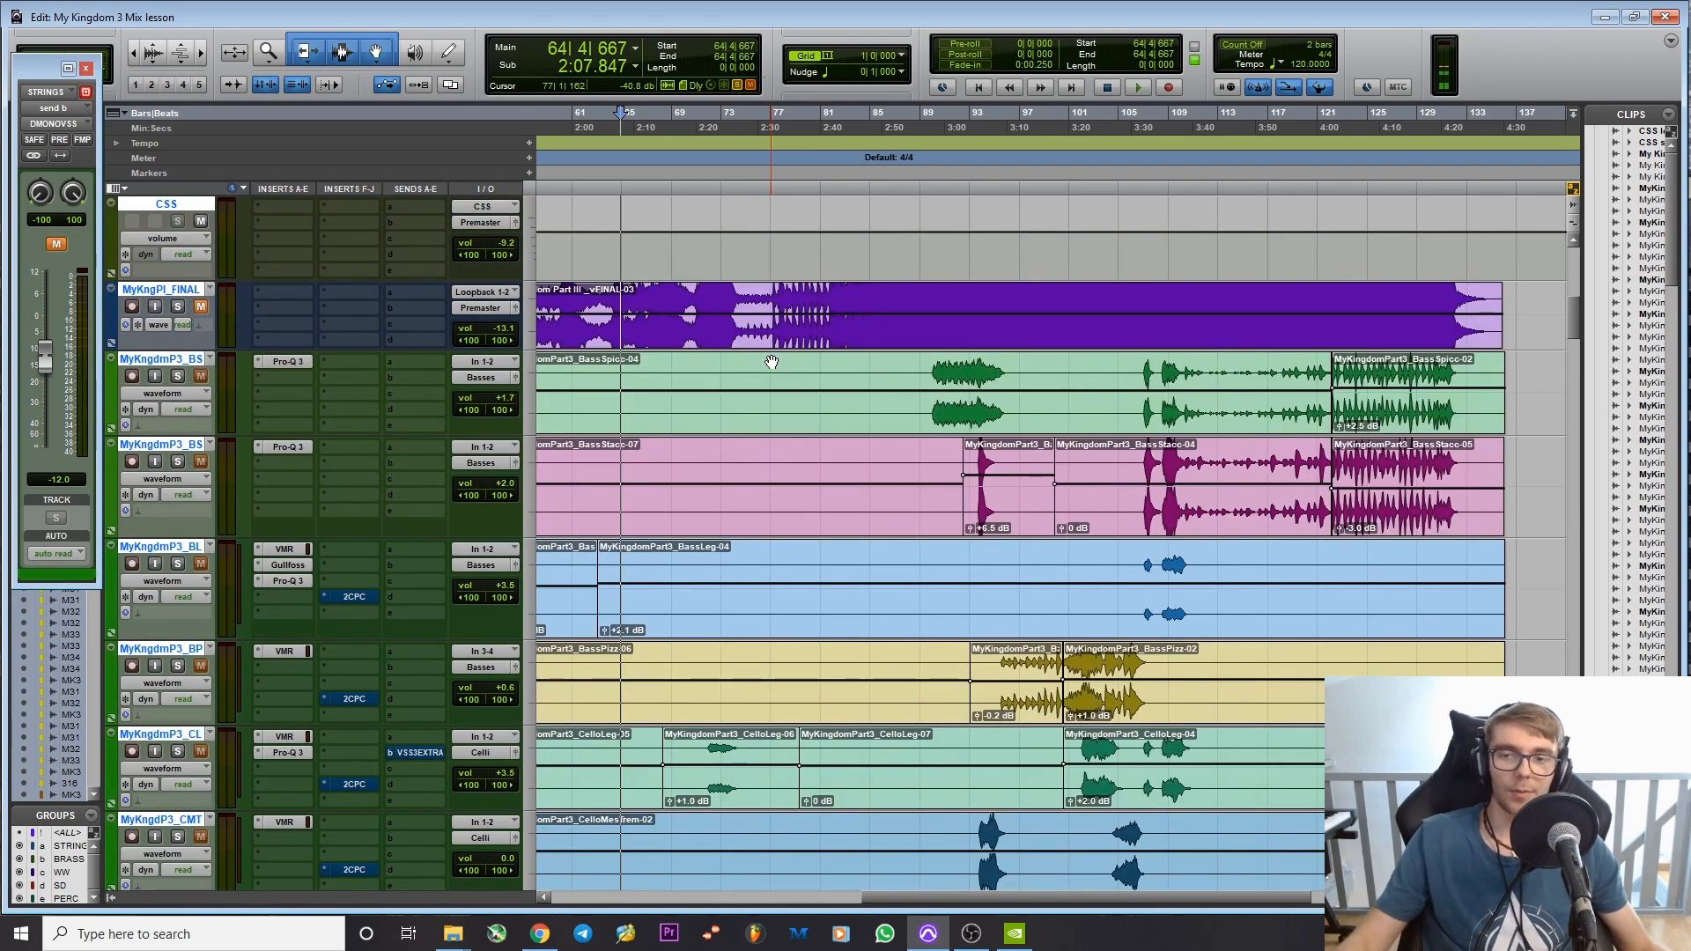
Step: Unmute the VSS3 EXTRA sends on the long string tracks and the DMONOVSS send on the STRINGS bus
scroll(740, 664, "down", 7)
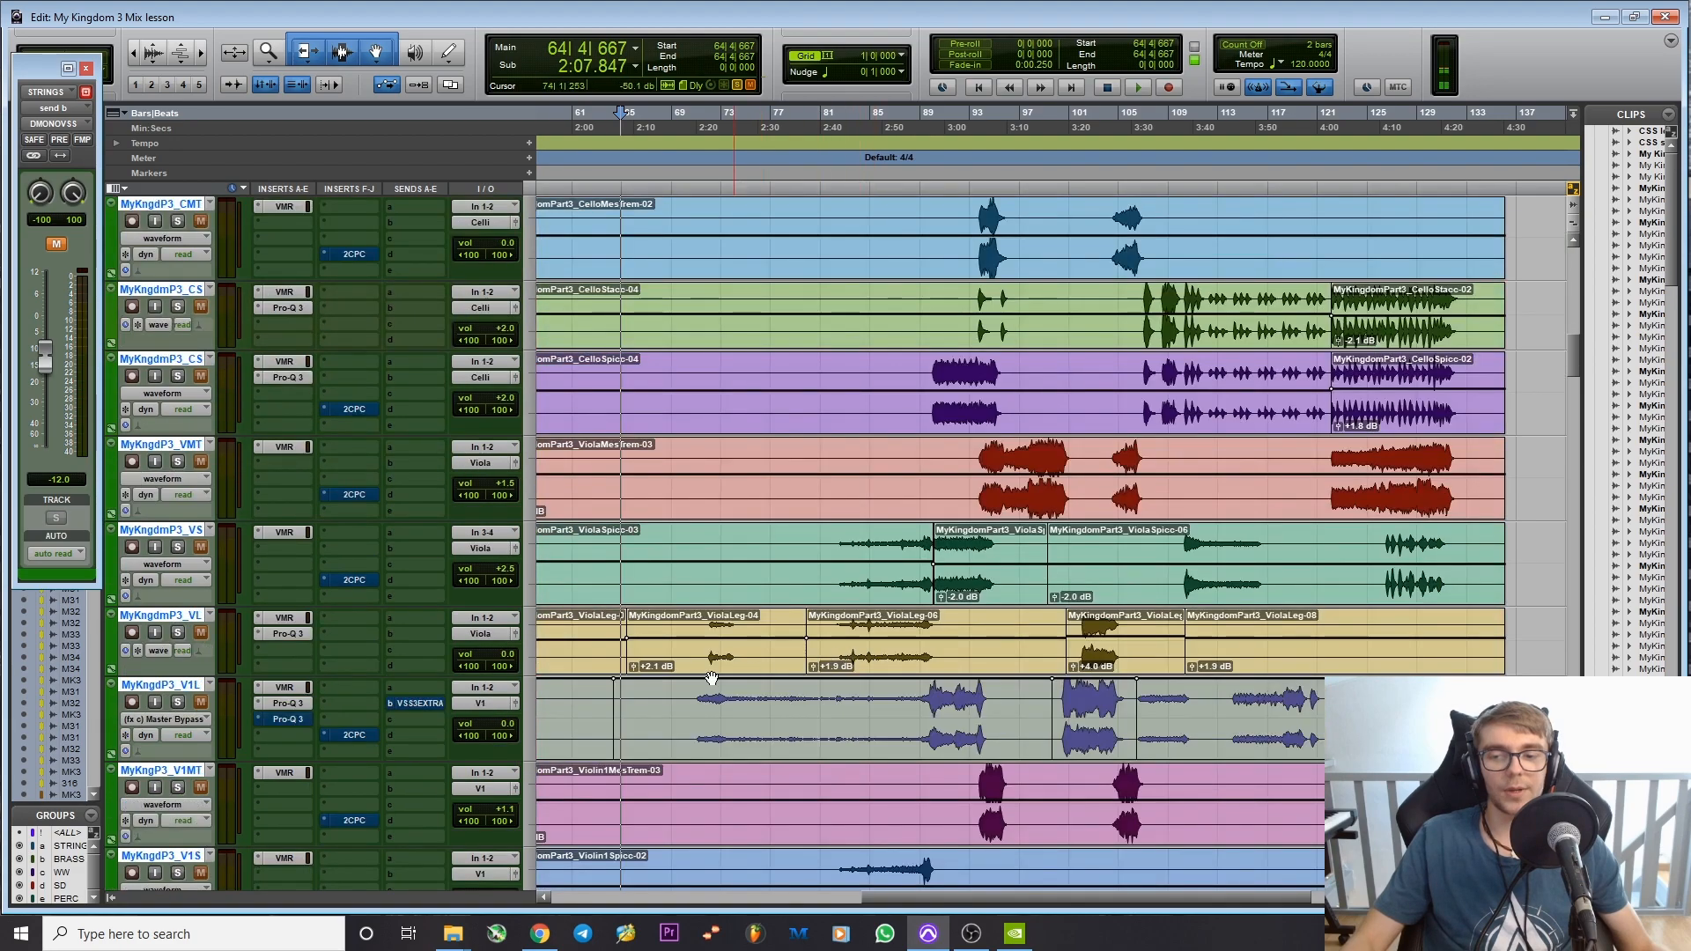
scroll(721, 699, "down", 6)
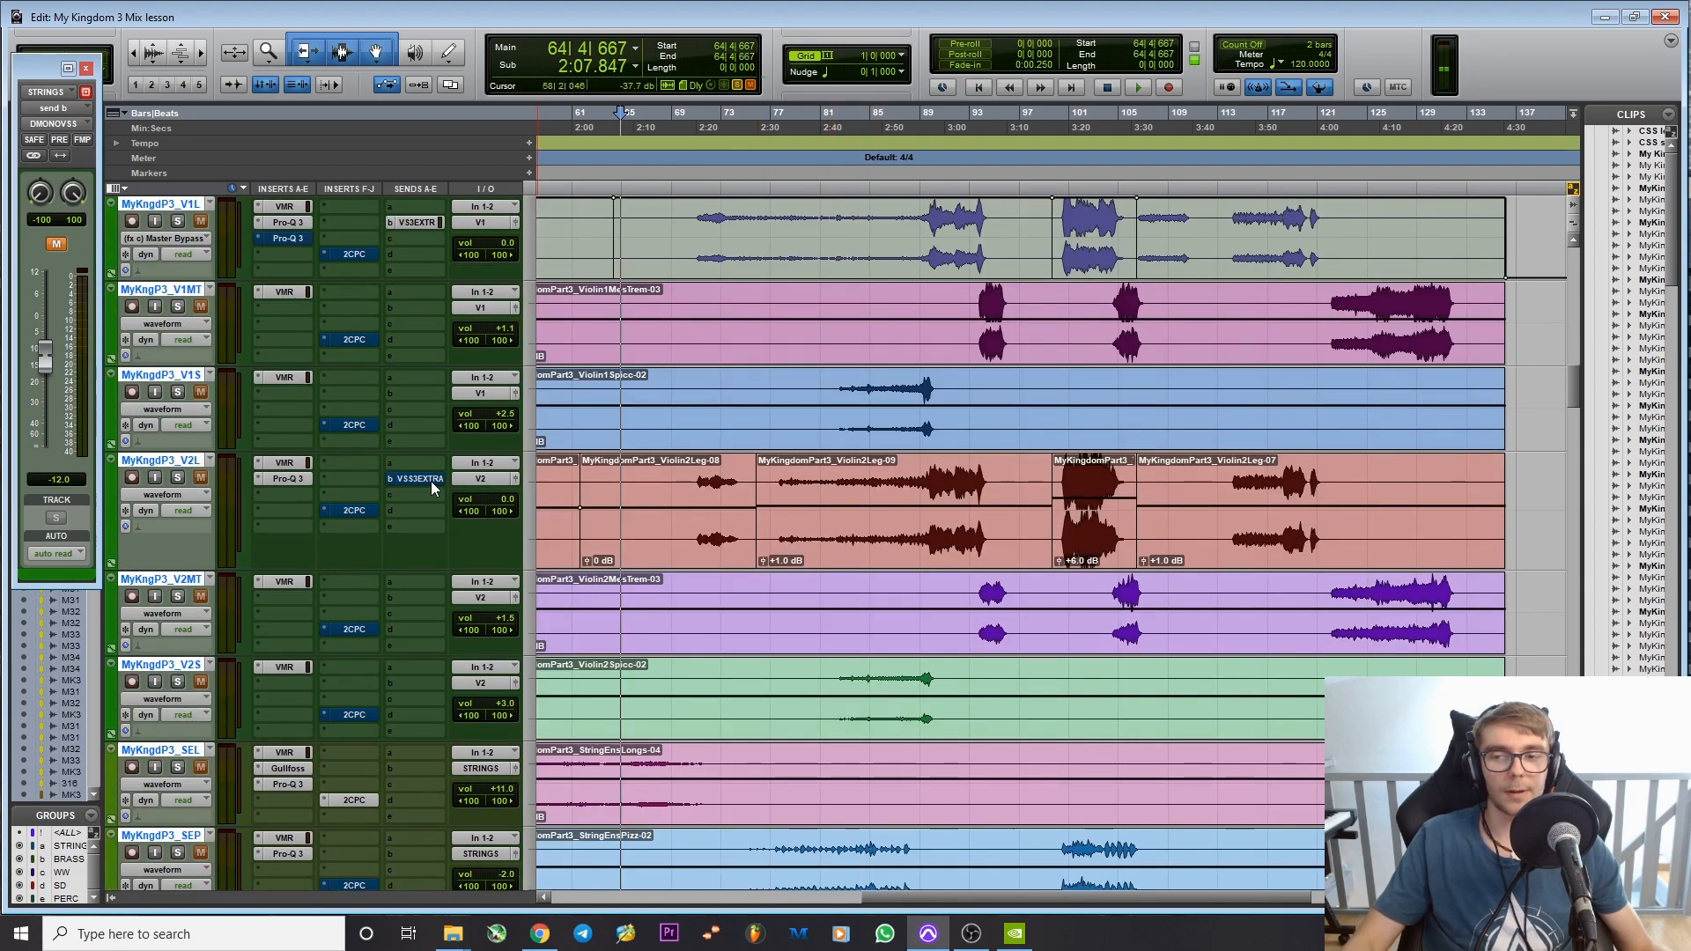
scroll(728, 623, "down", 10)
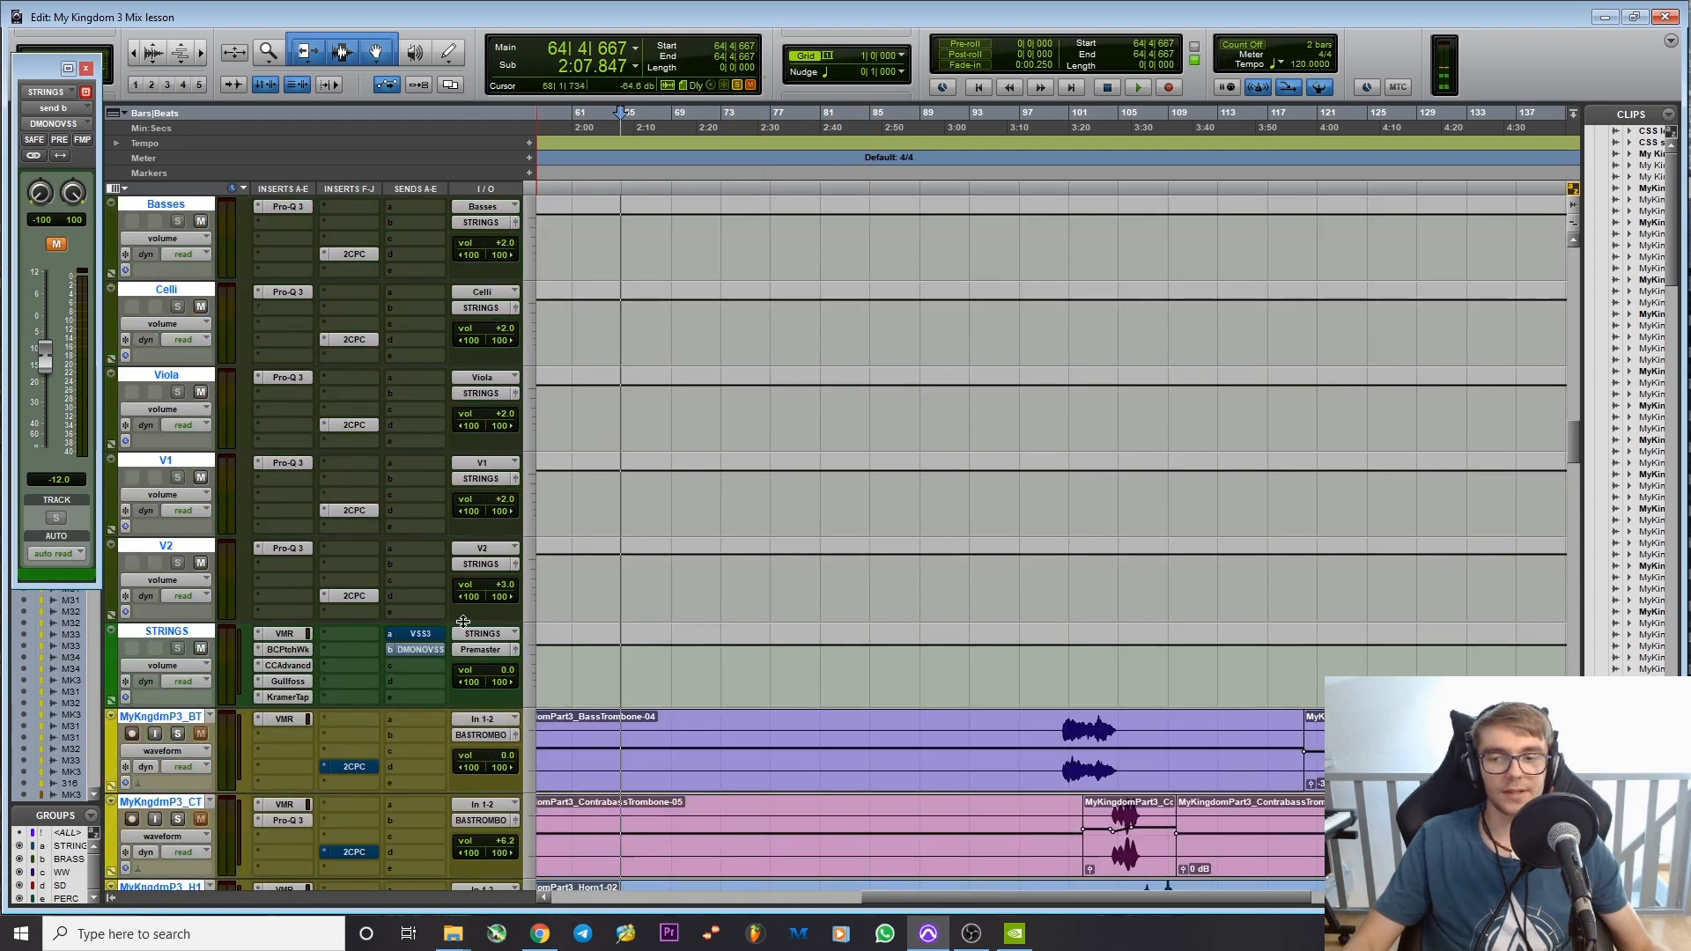
left_click(431, 653, "ctrl+super")
Step: Solo both the CSS long and CSS short tracks and start playback from the end of bar 64
scroll(1581, 460, "up", 8)
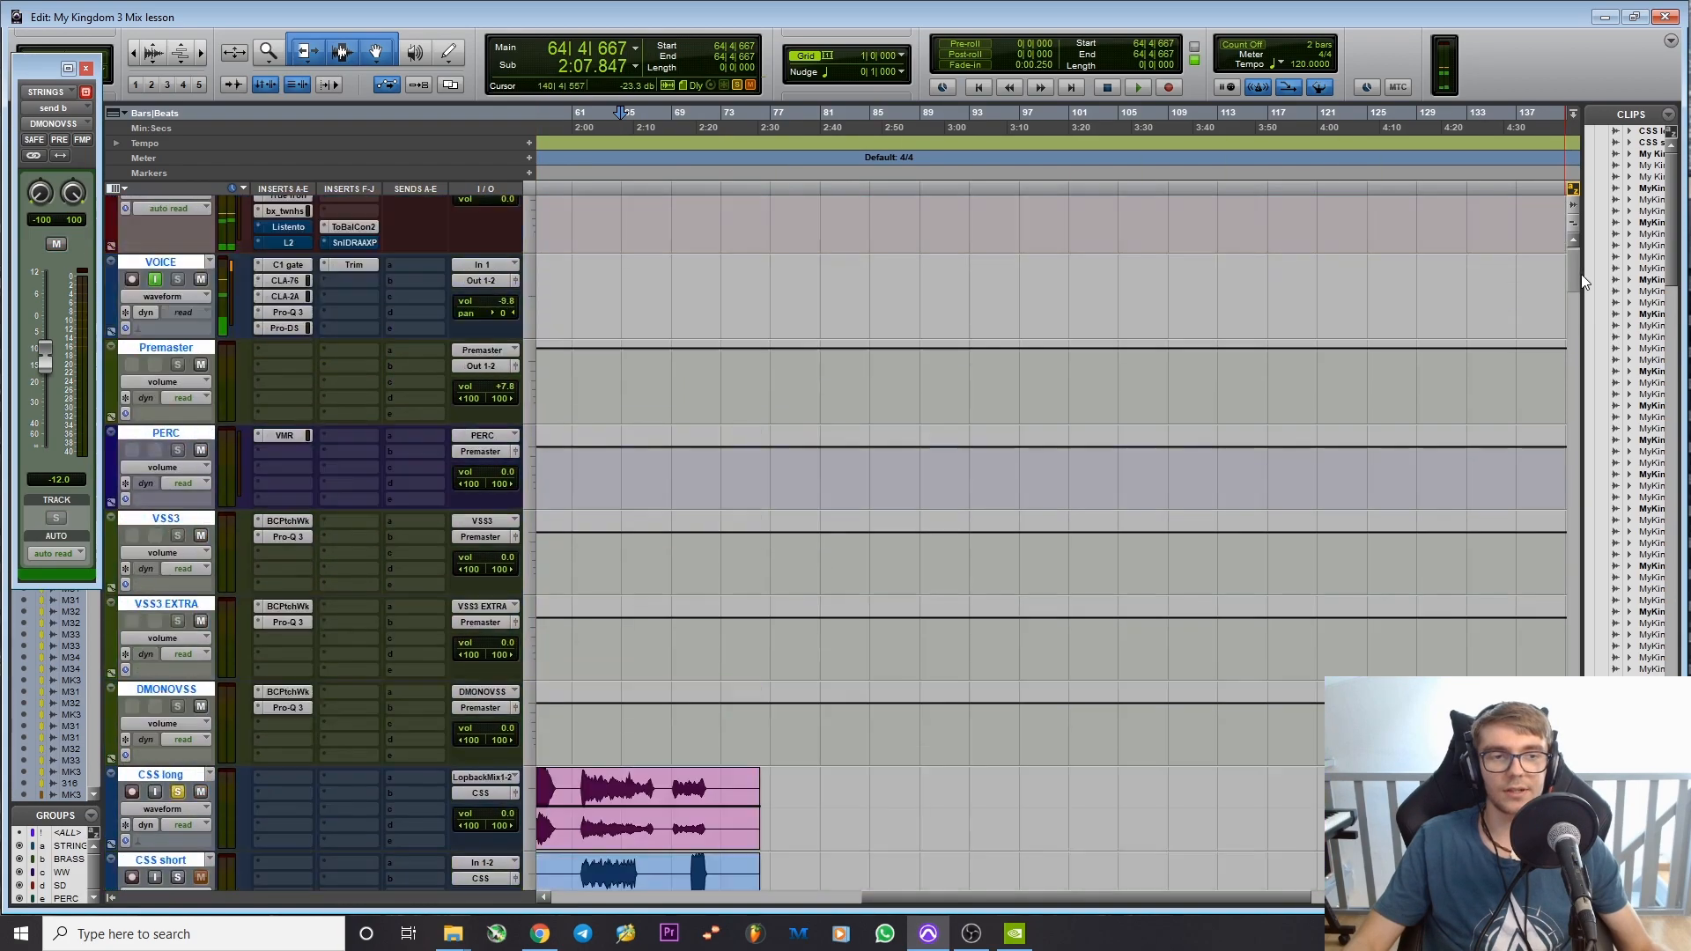
left_click(187, 461)
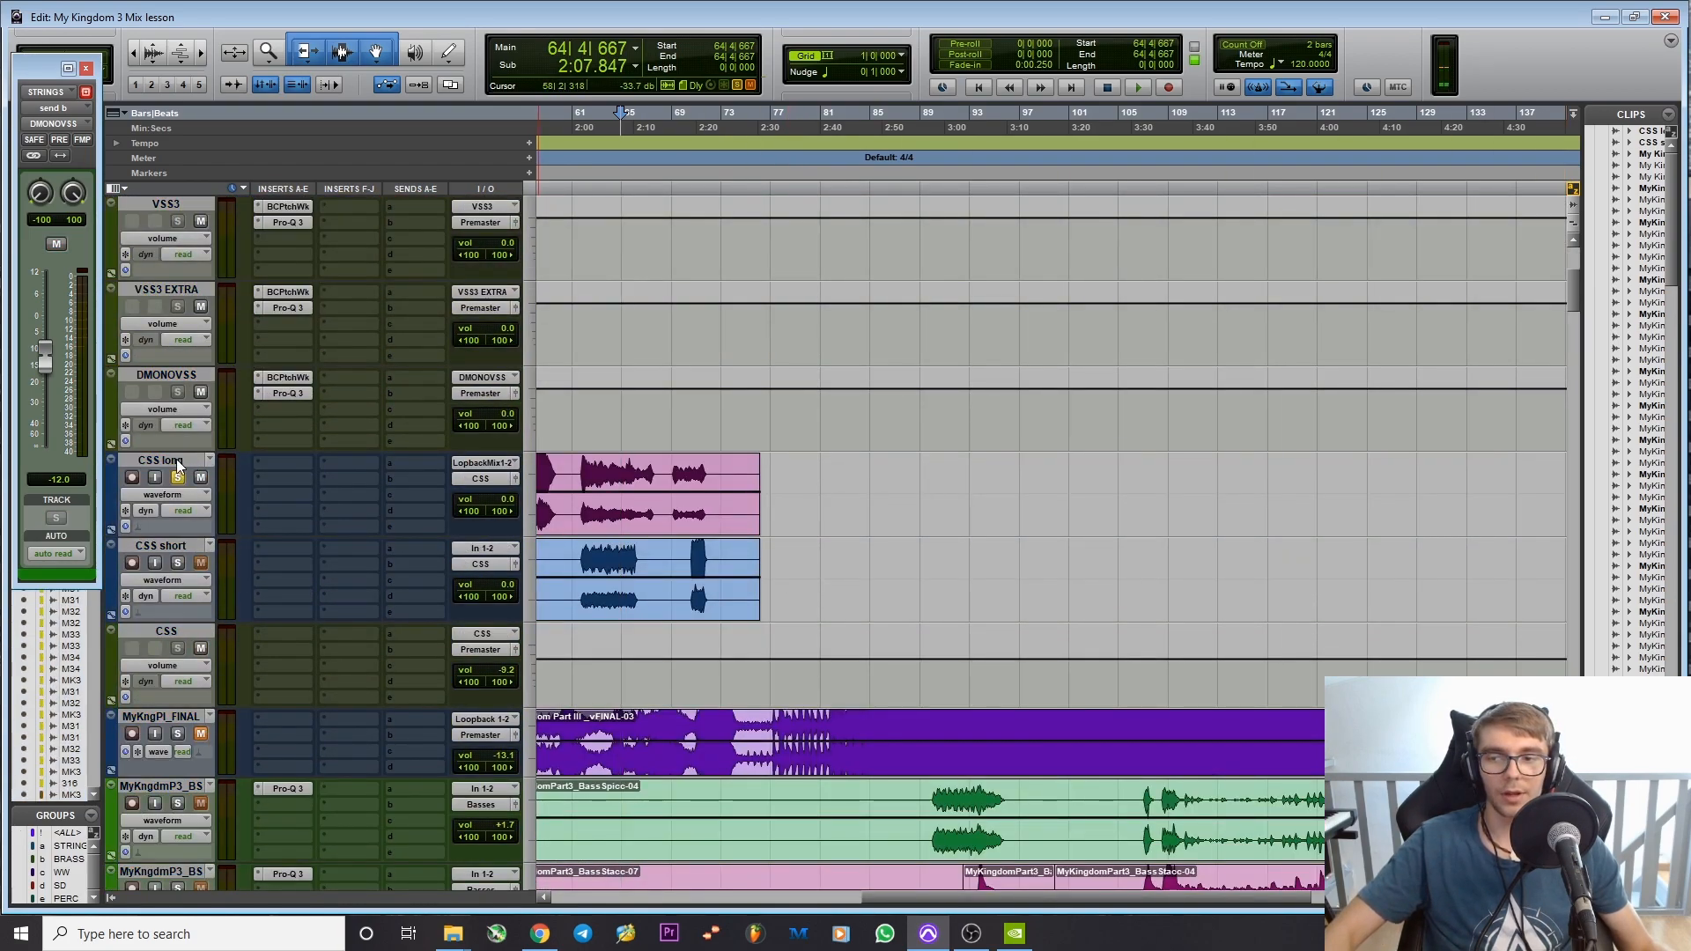
left_click(177, 547, "shift")
key("space")
Step: Add a VSS3 (Stereo) send to the CSS bus by searching for "vss"
left_click(414, 634)
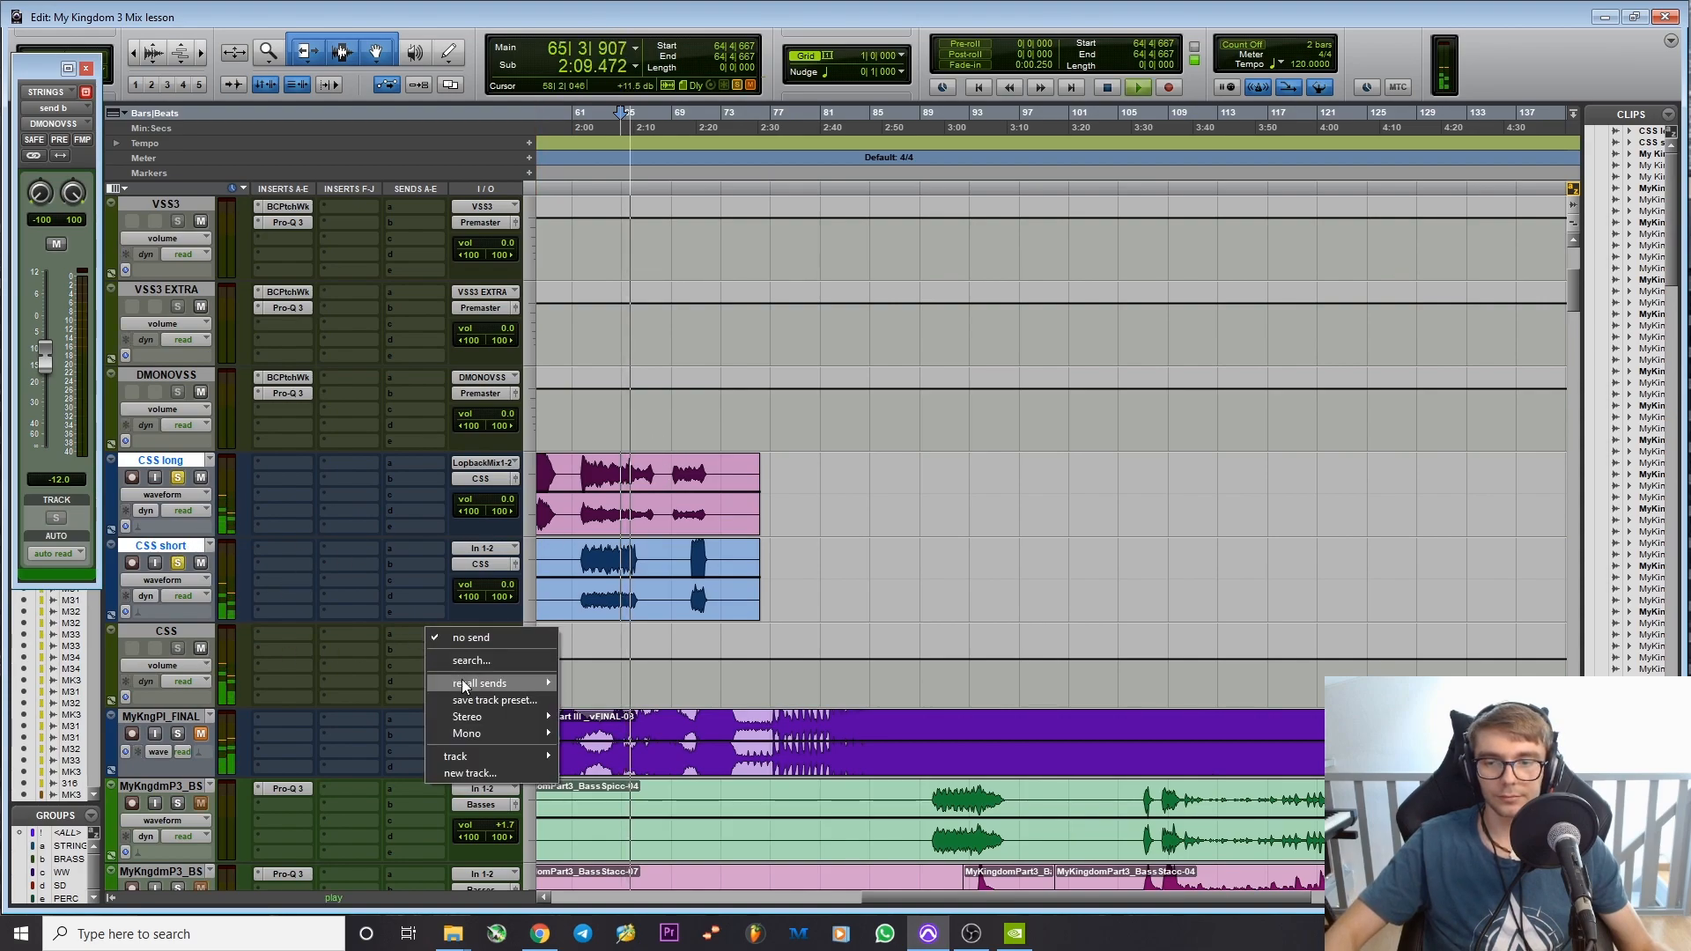
left_click(482, 660)
type("vss")
left_click(533, 614)
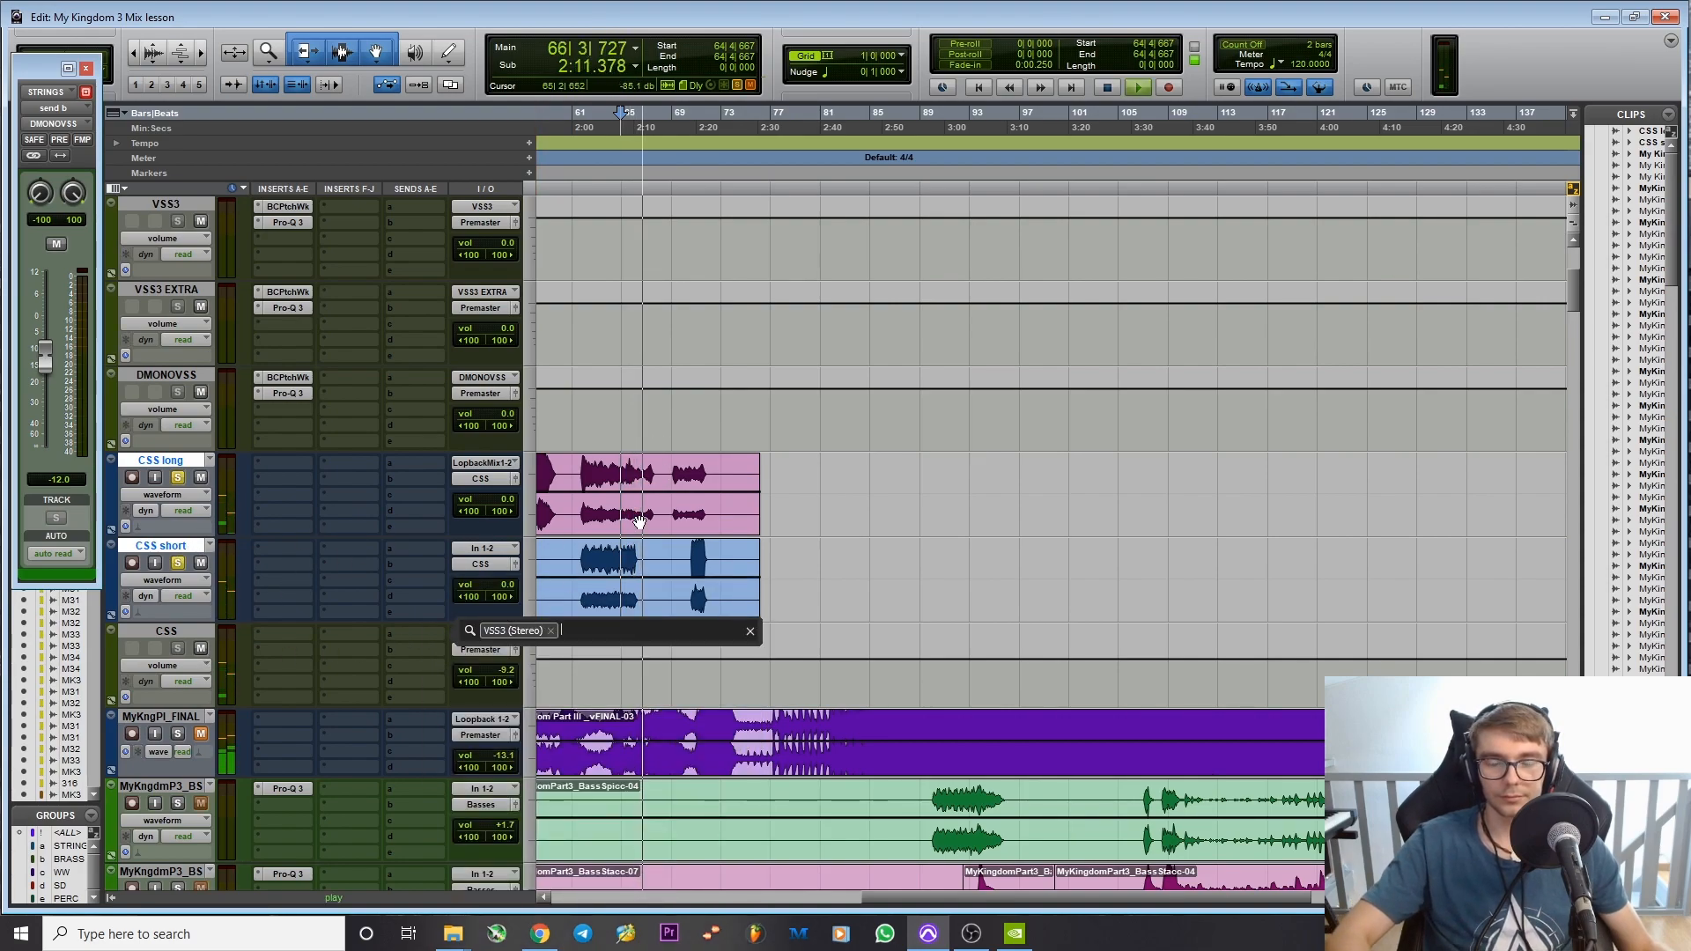
key("Return")
Step: Set the CSS bus's VSS3 send level to -7.3 dB while playing from bar 64, then stop
left_click(608, 114)
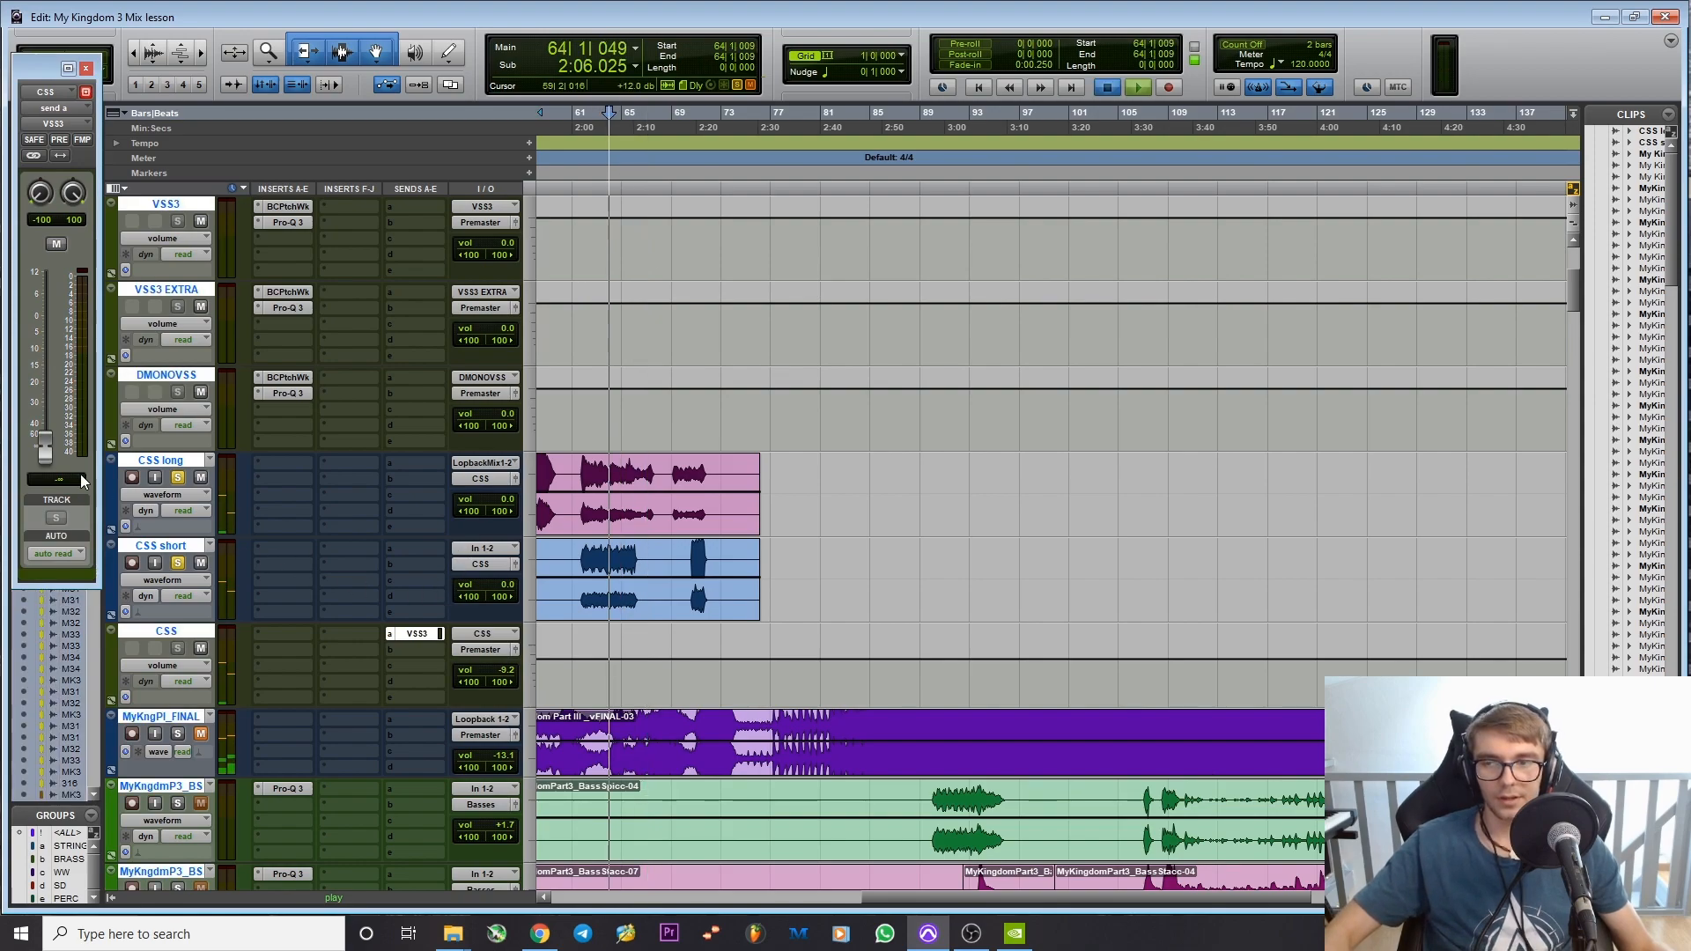
left_click_drag(44, 447, 43, 342)
key("space")
Step: Play the CSS tracks with the reverb send from bar 70
left_click(697, 119)
left_click(692, 124)
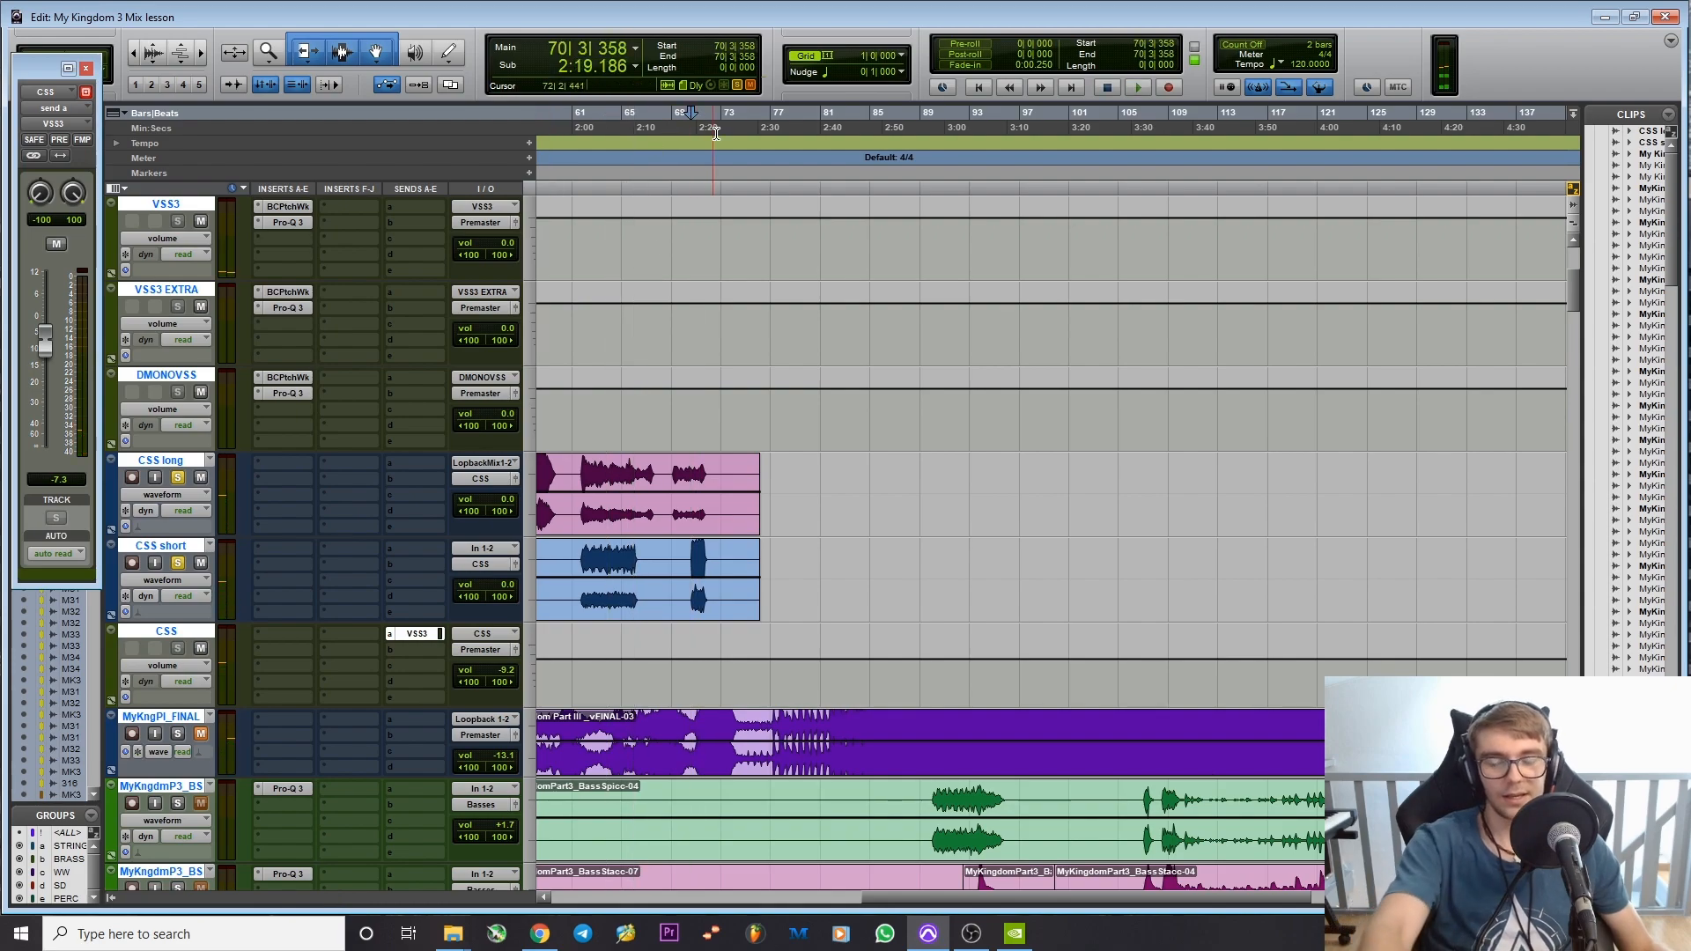
scroll(767, 282, "down", 1)
key("space")
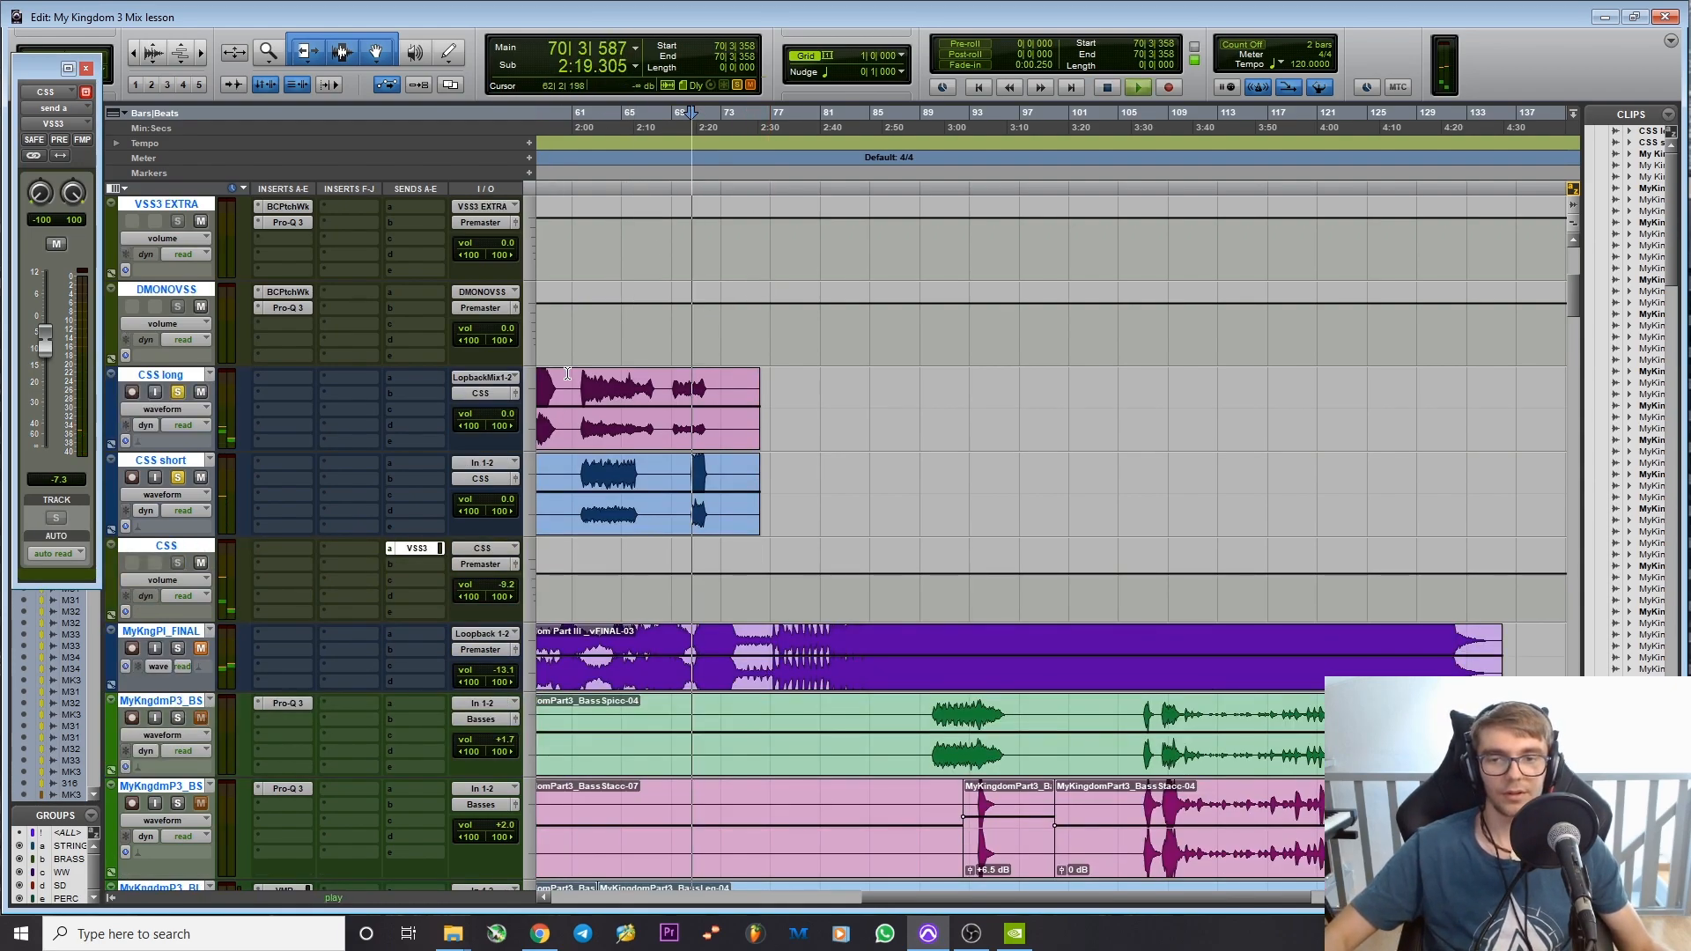
Step: Leave only the CSS short track soloed and restart playback from bar 64, then stop
left_click(178, 479, "ctrl")
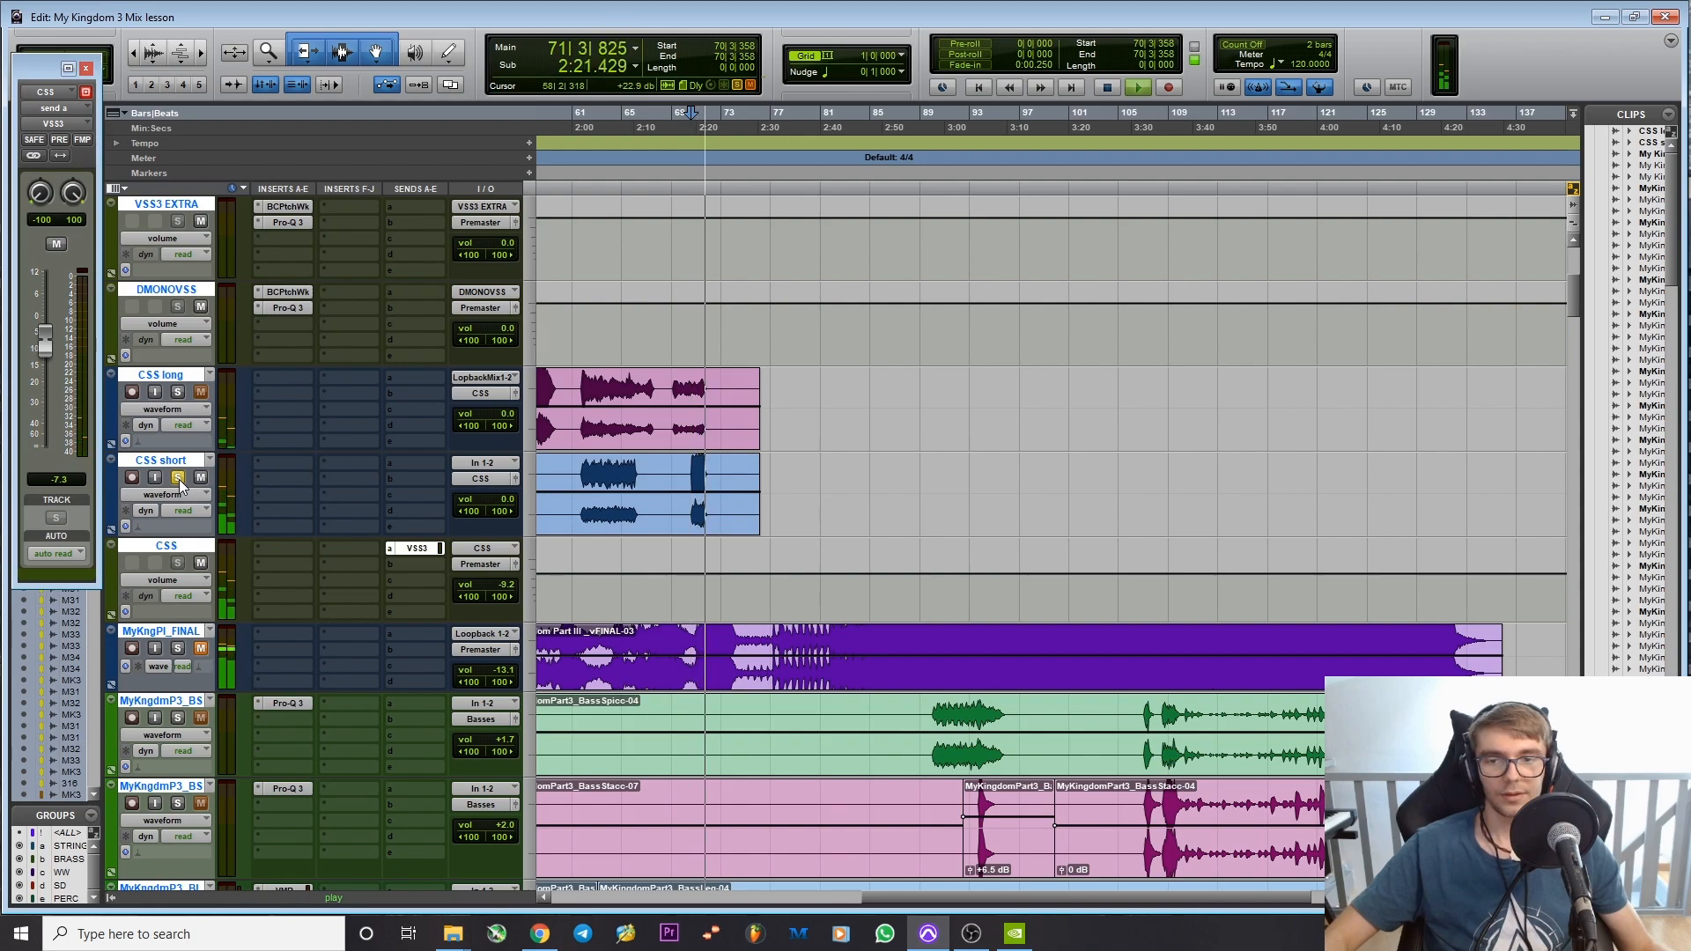
left_click(610, 117)
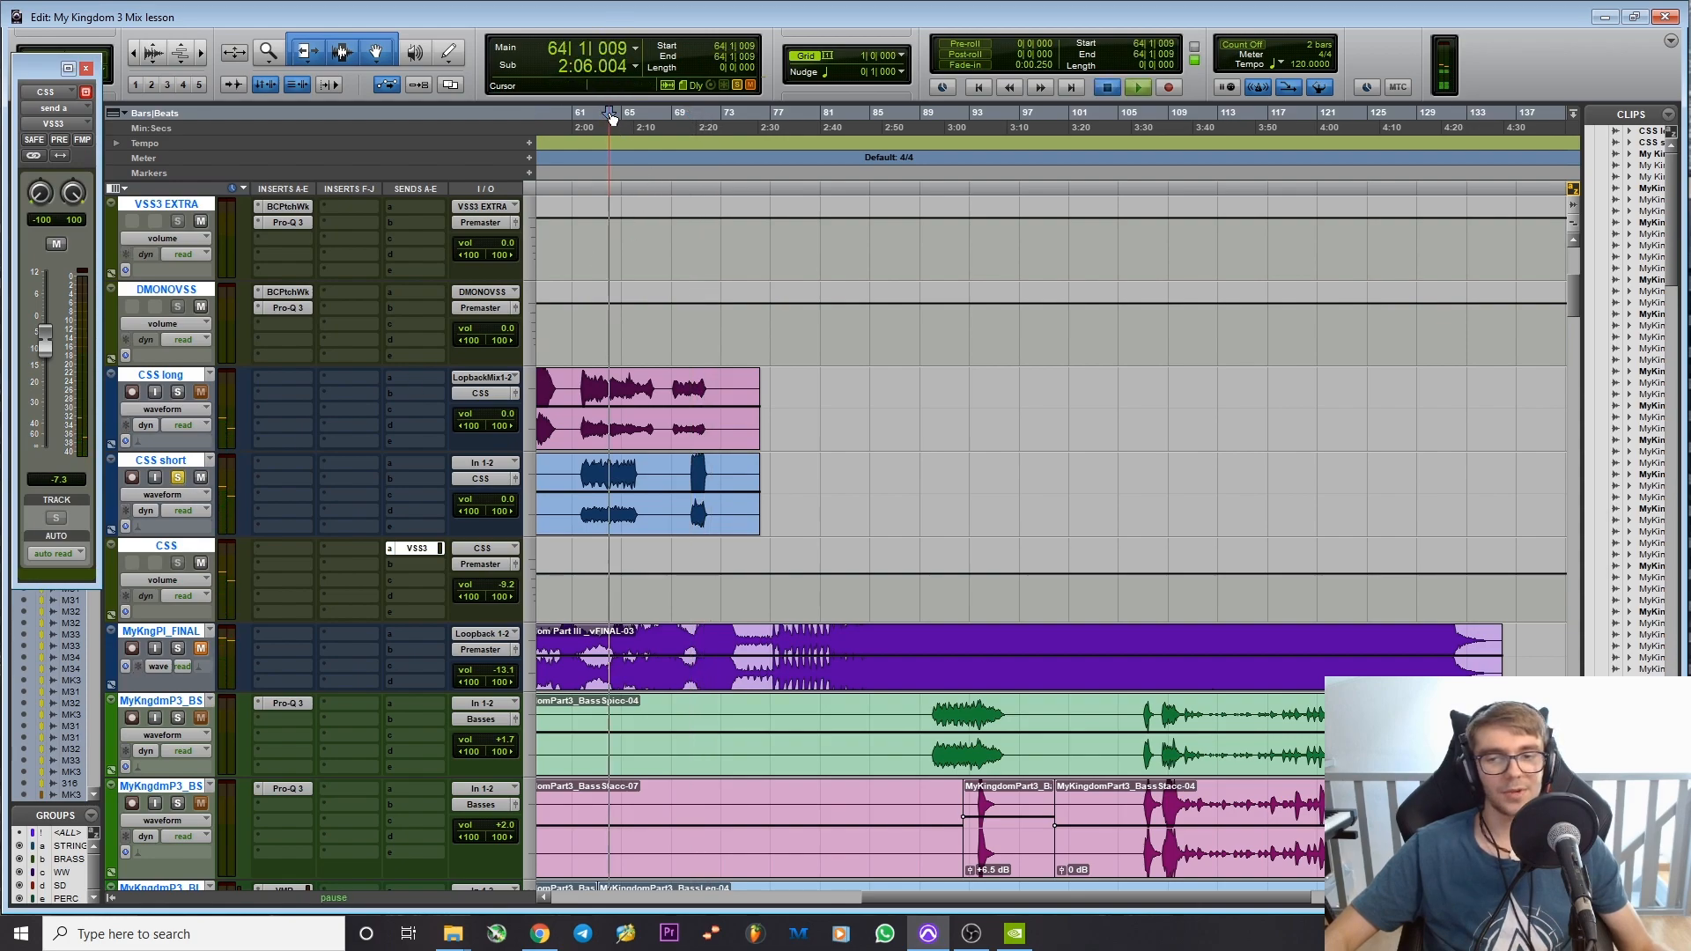
key("space")
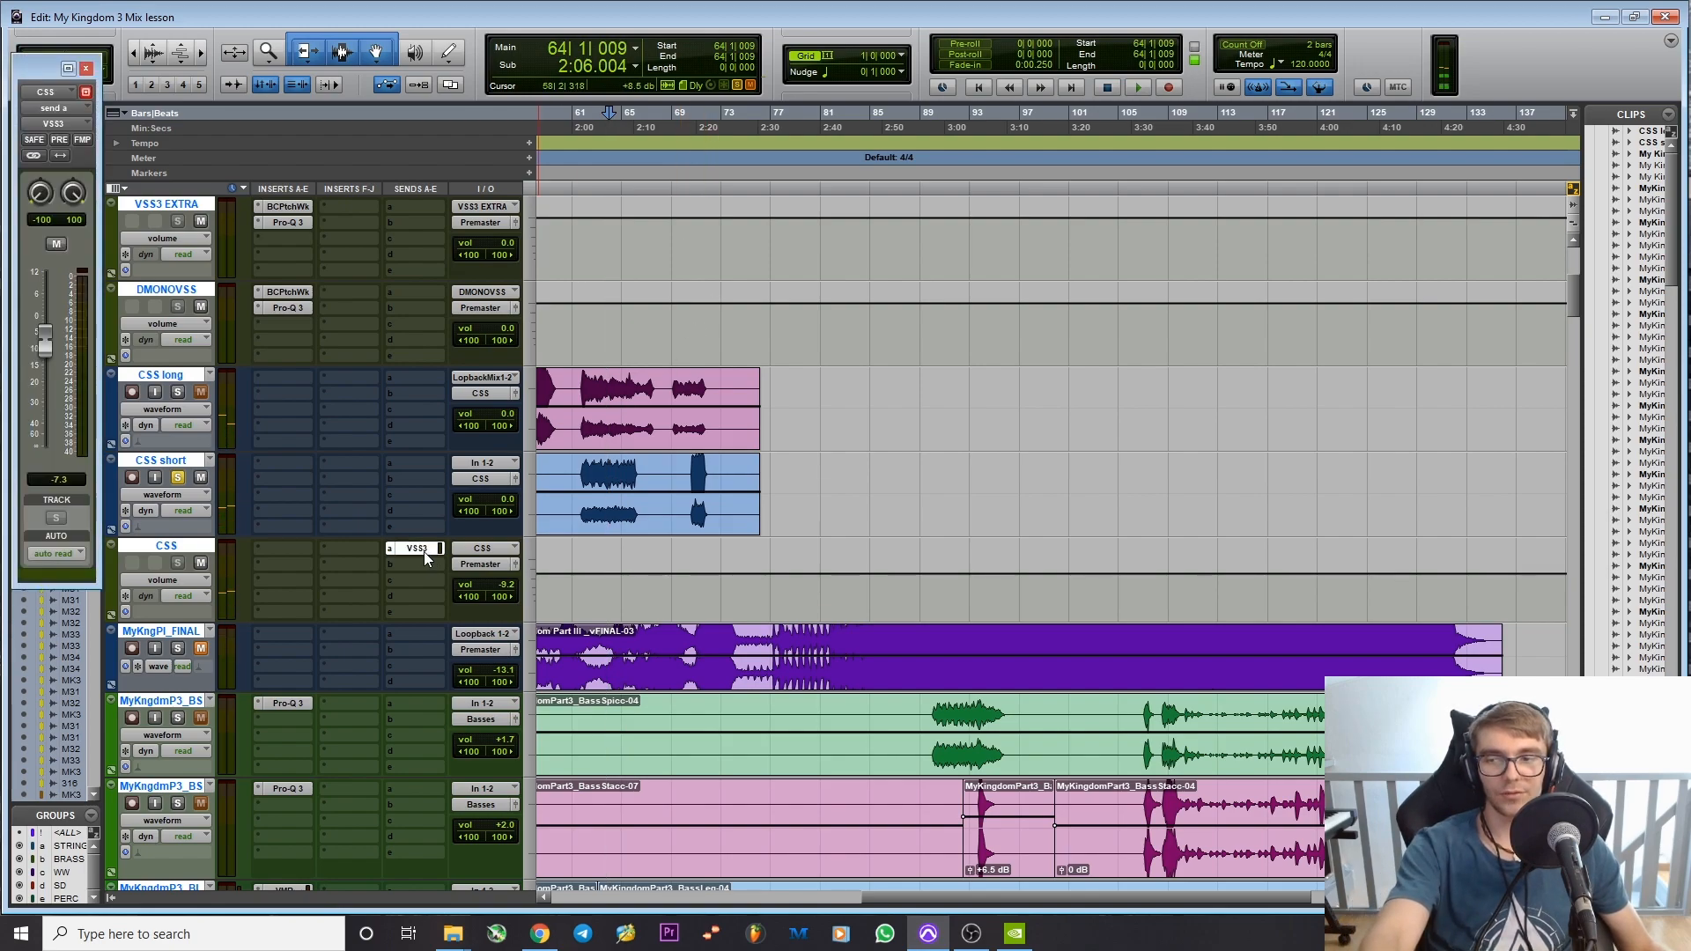
Step: Check the VSS3 send level on the STRINGS bus, then return to the CSS tracks
scroll(879, 578, "down", 15)
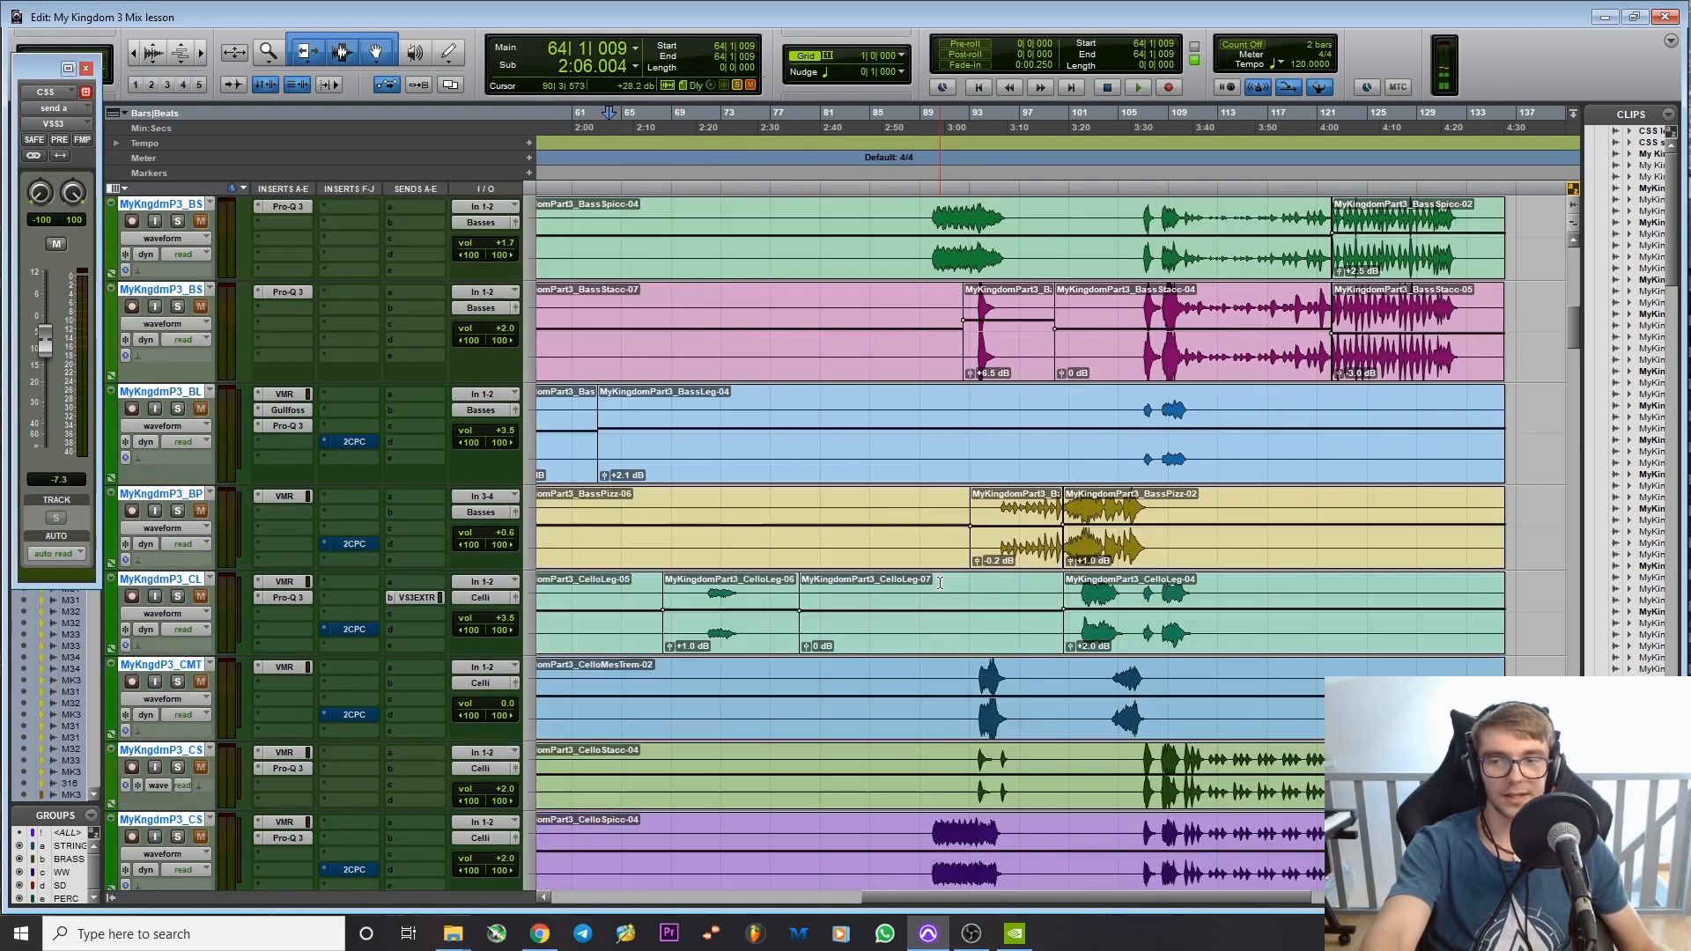
scroll(660, 553, "down", 12)
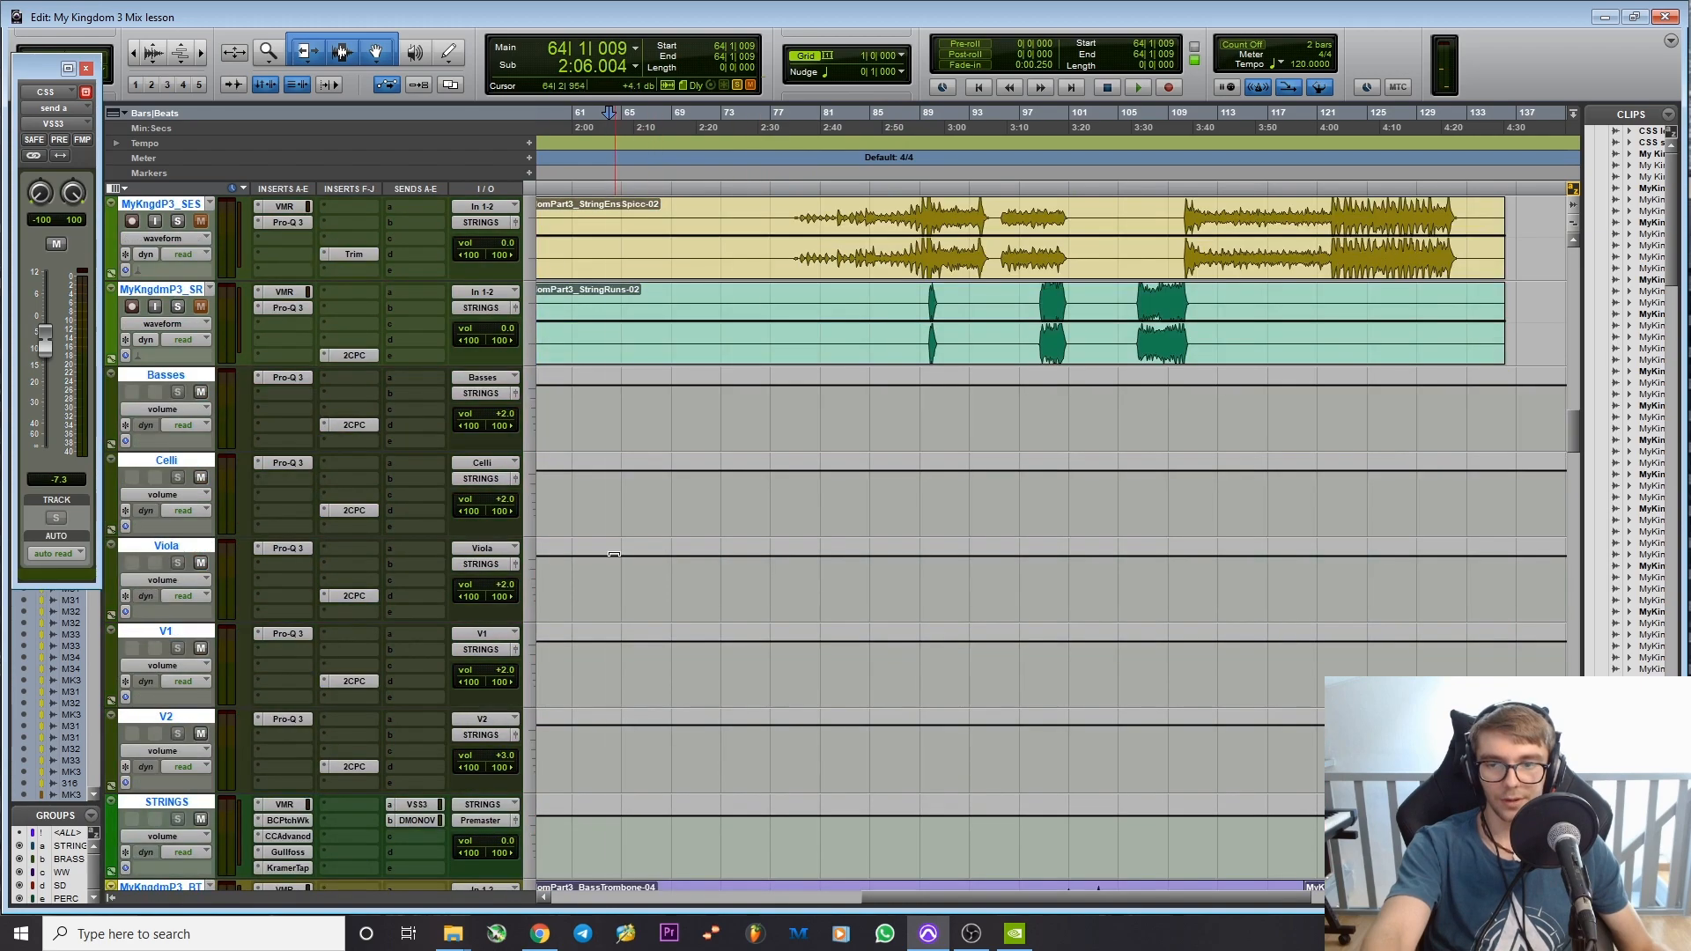
left_click(417, 719)
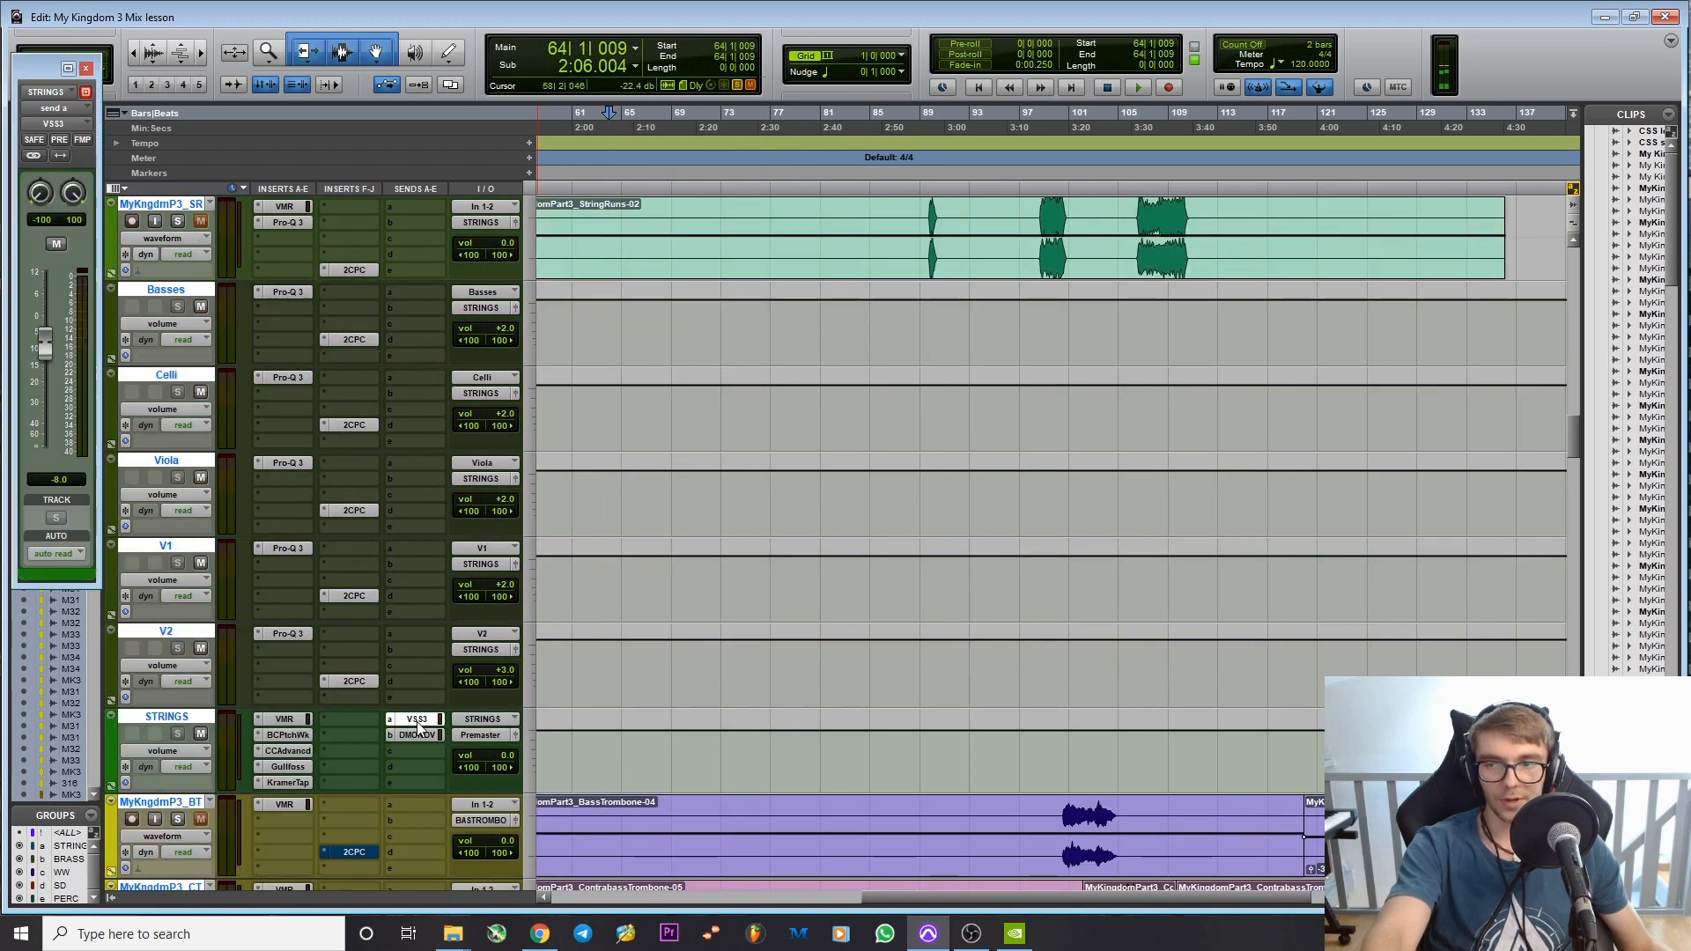
left_click(86, 68)
scroll(867, 519, "up", 20)
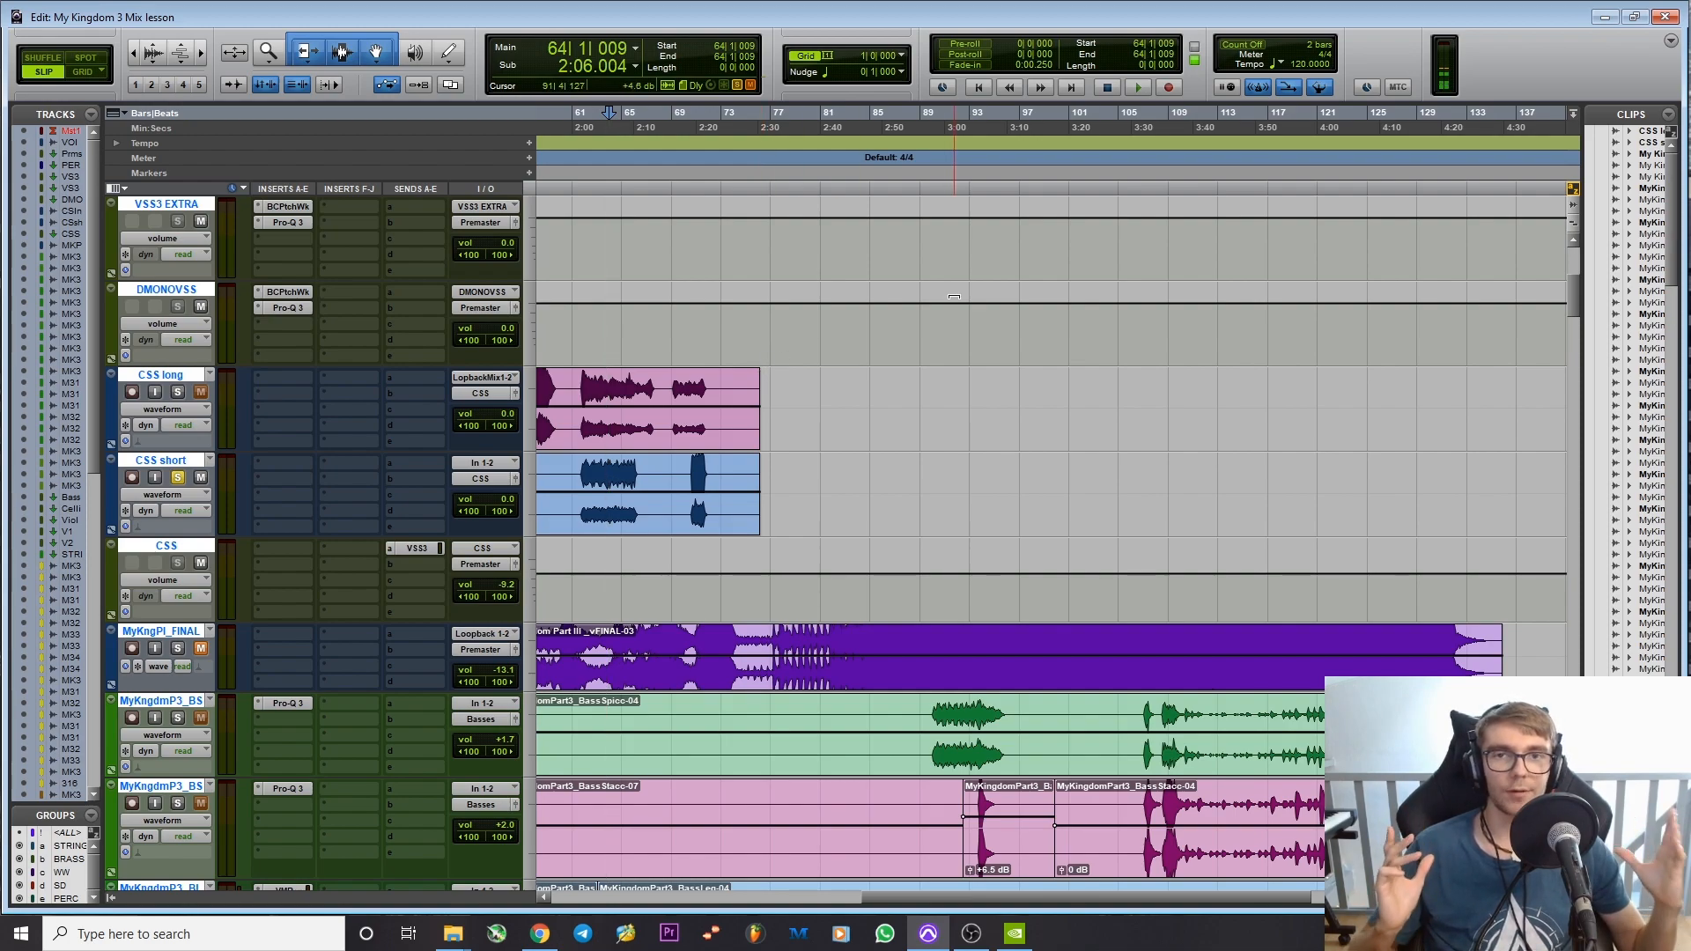
Step: Insert Blue Cat's PatchWork (stereo) on the CSS bus and load its Doubler ER preset
left_click(598, 113)
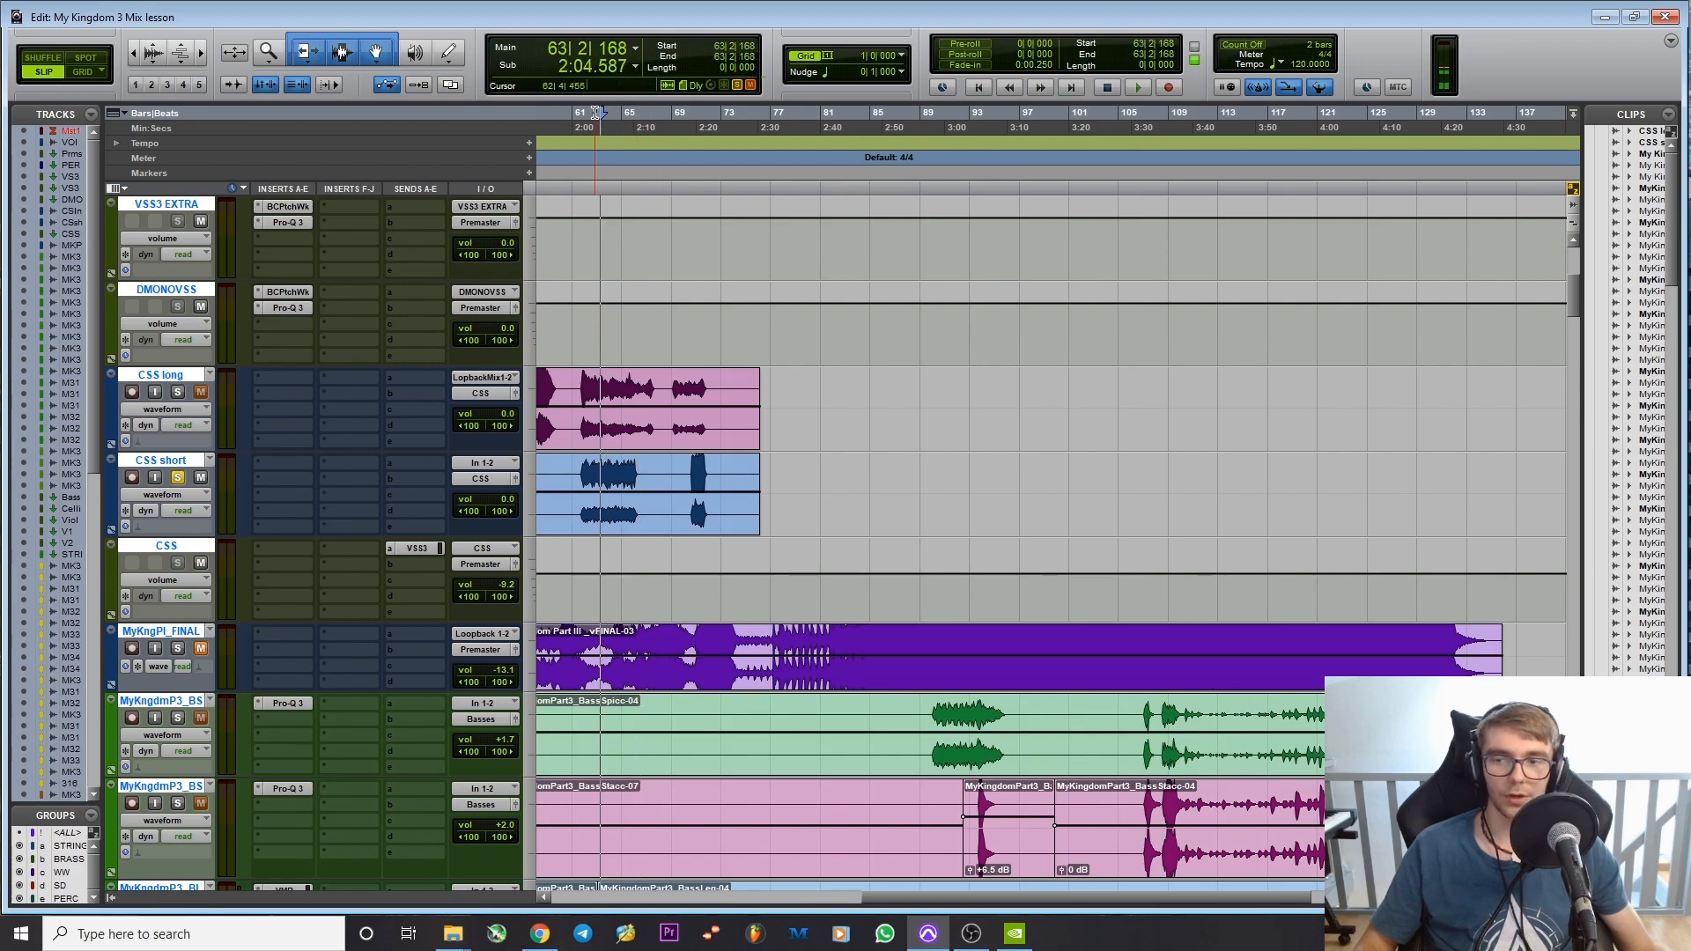
left_click(282, 567)
left_click(310, 588)
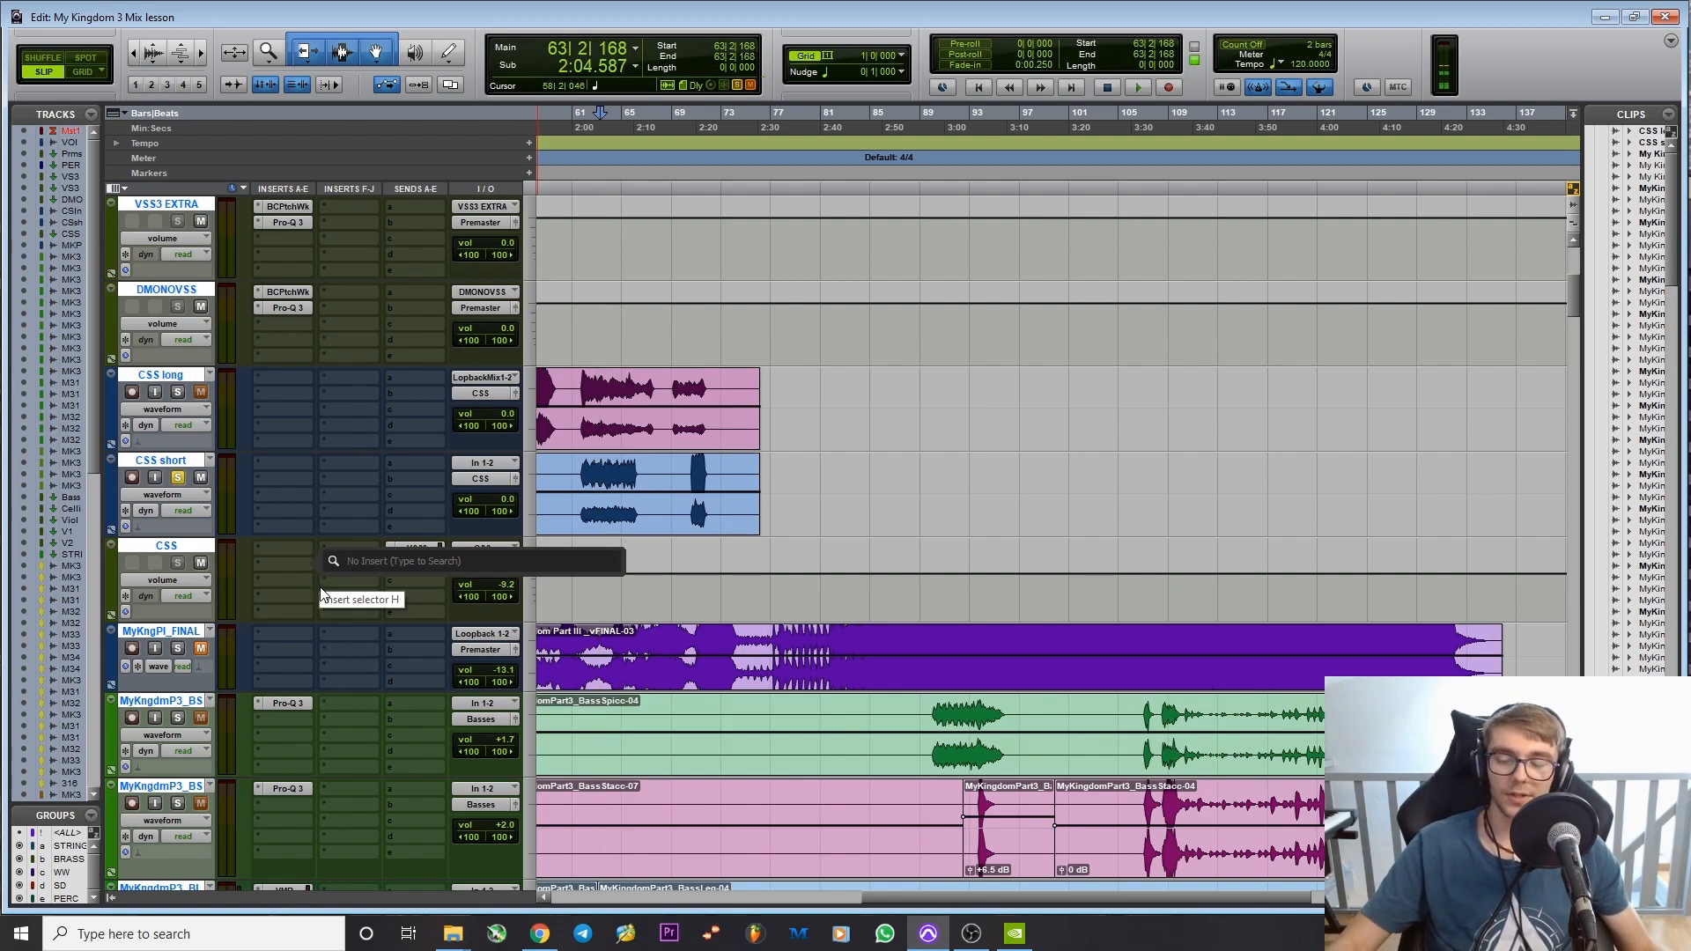
type("blue")
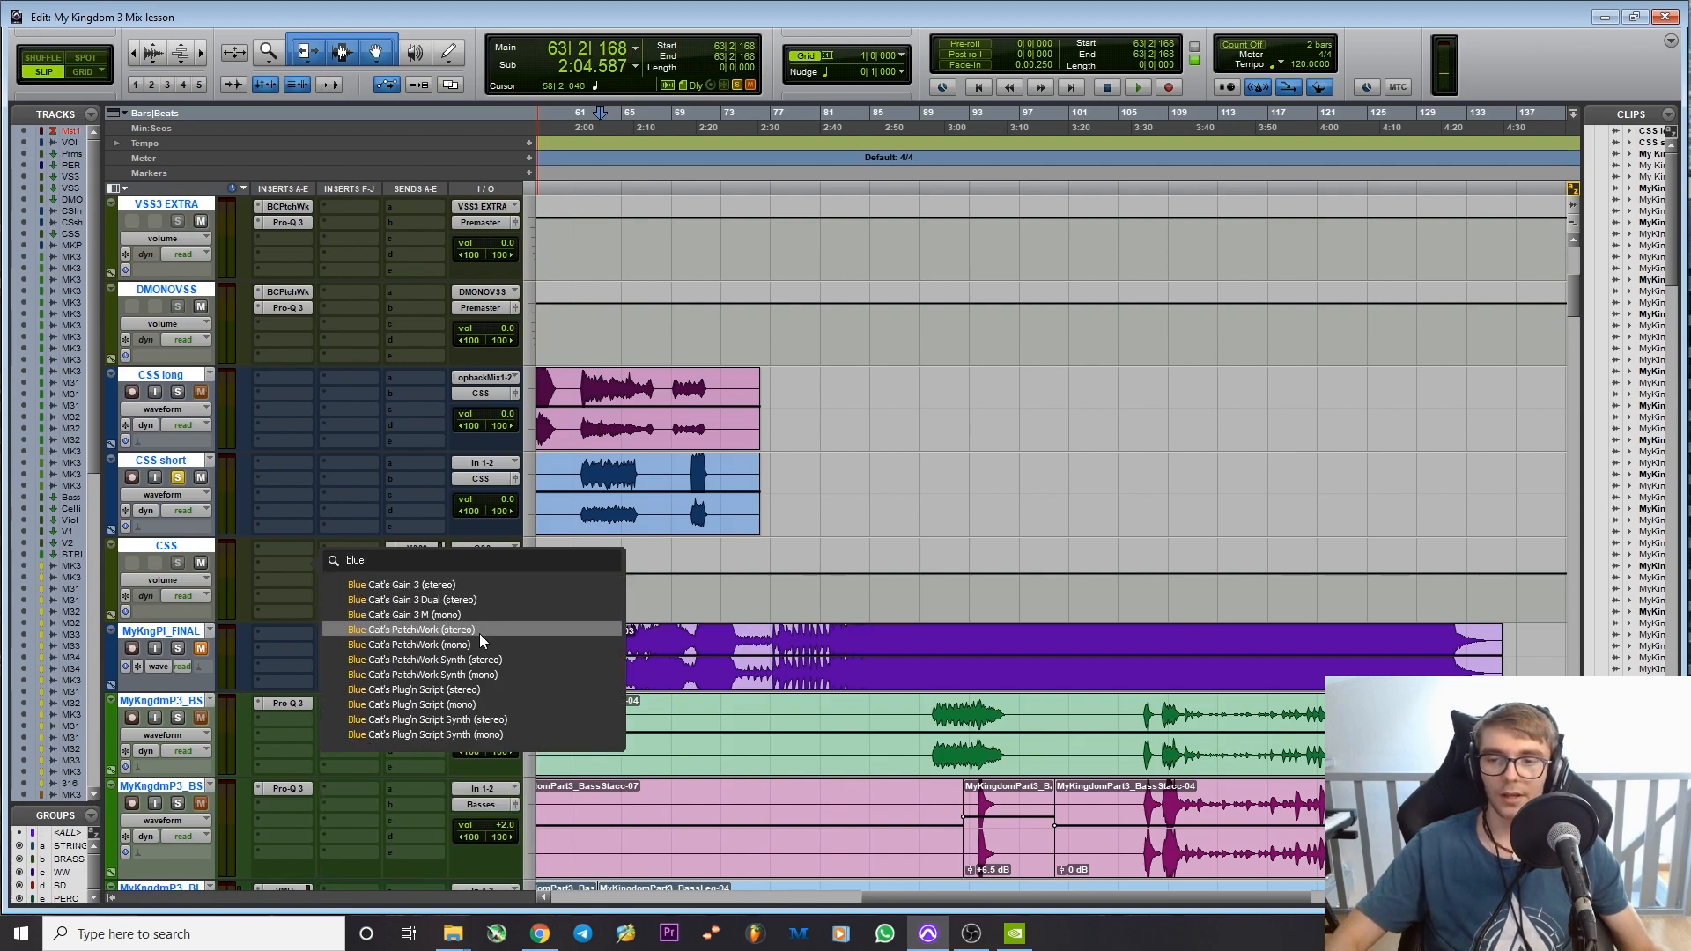
left_click(478, 632)
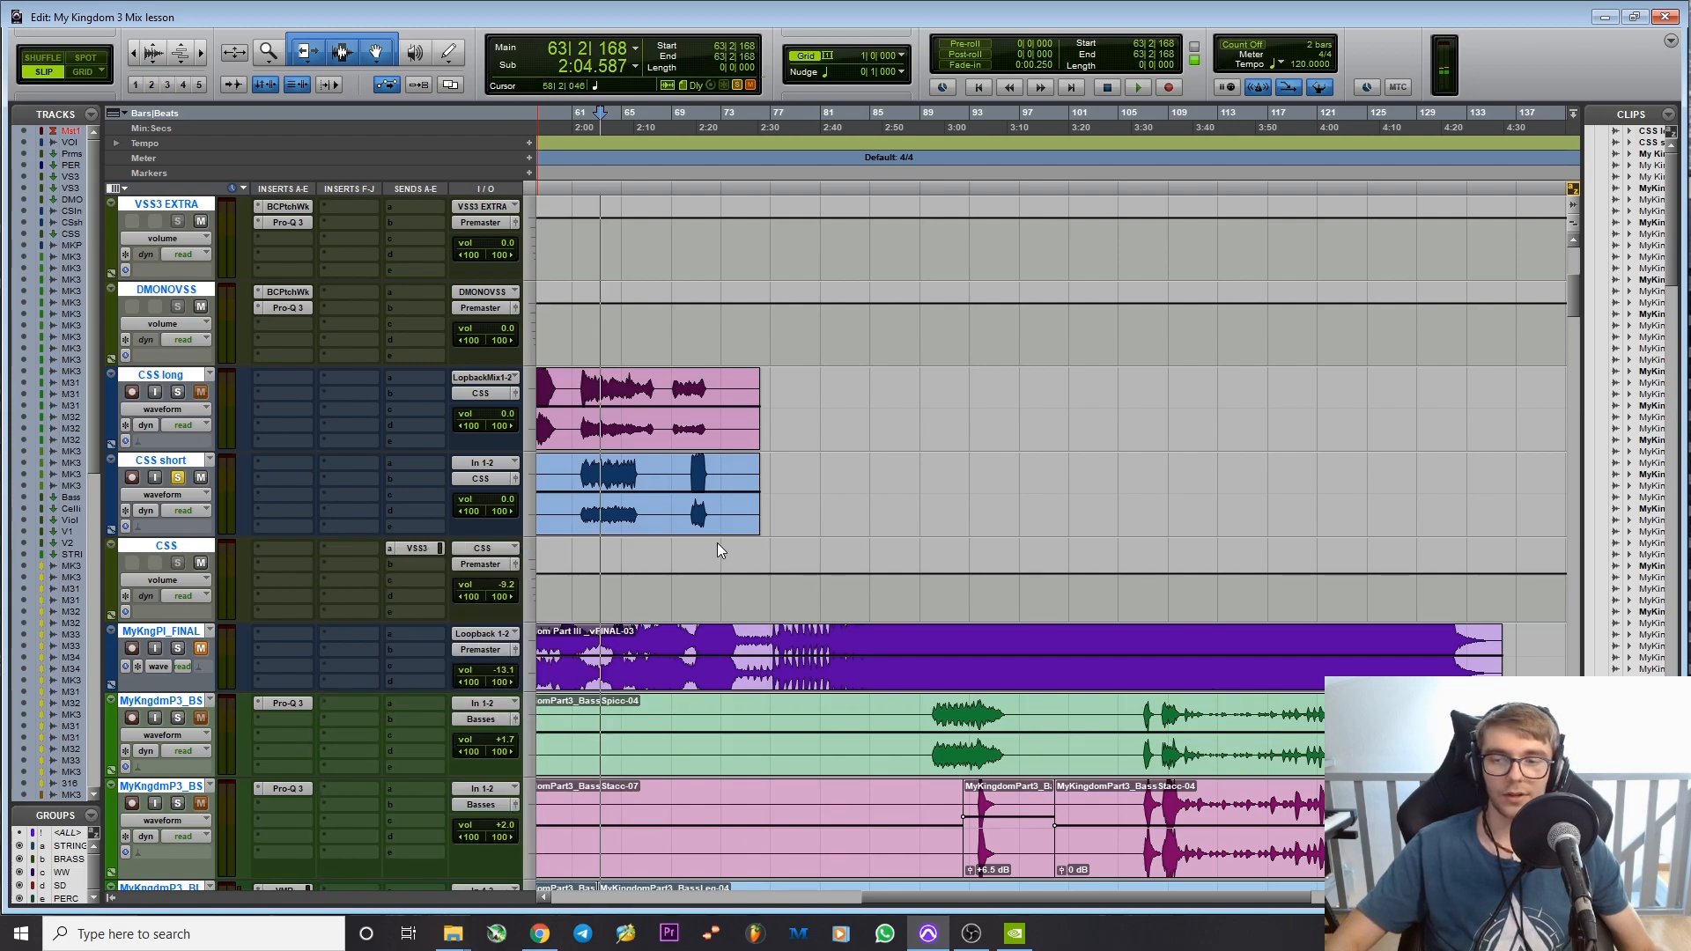
left_click(903, 577)
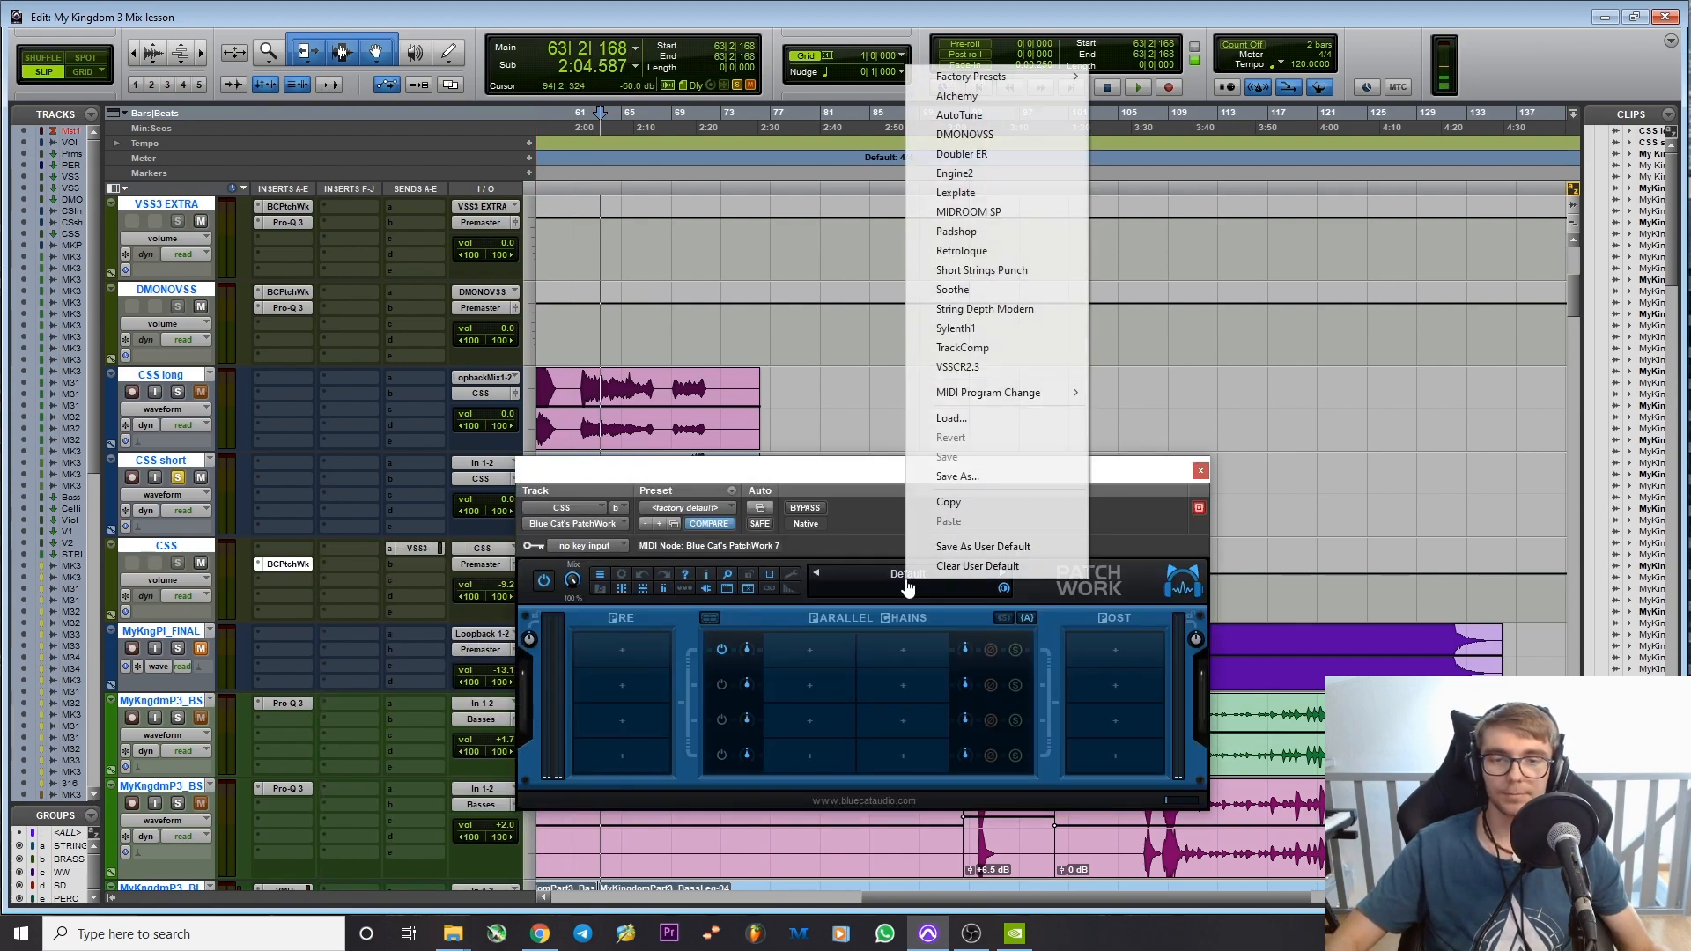
left_click(993, 156)
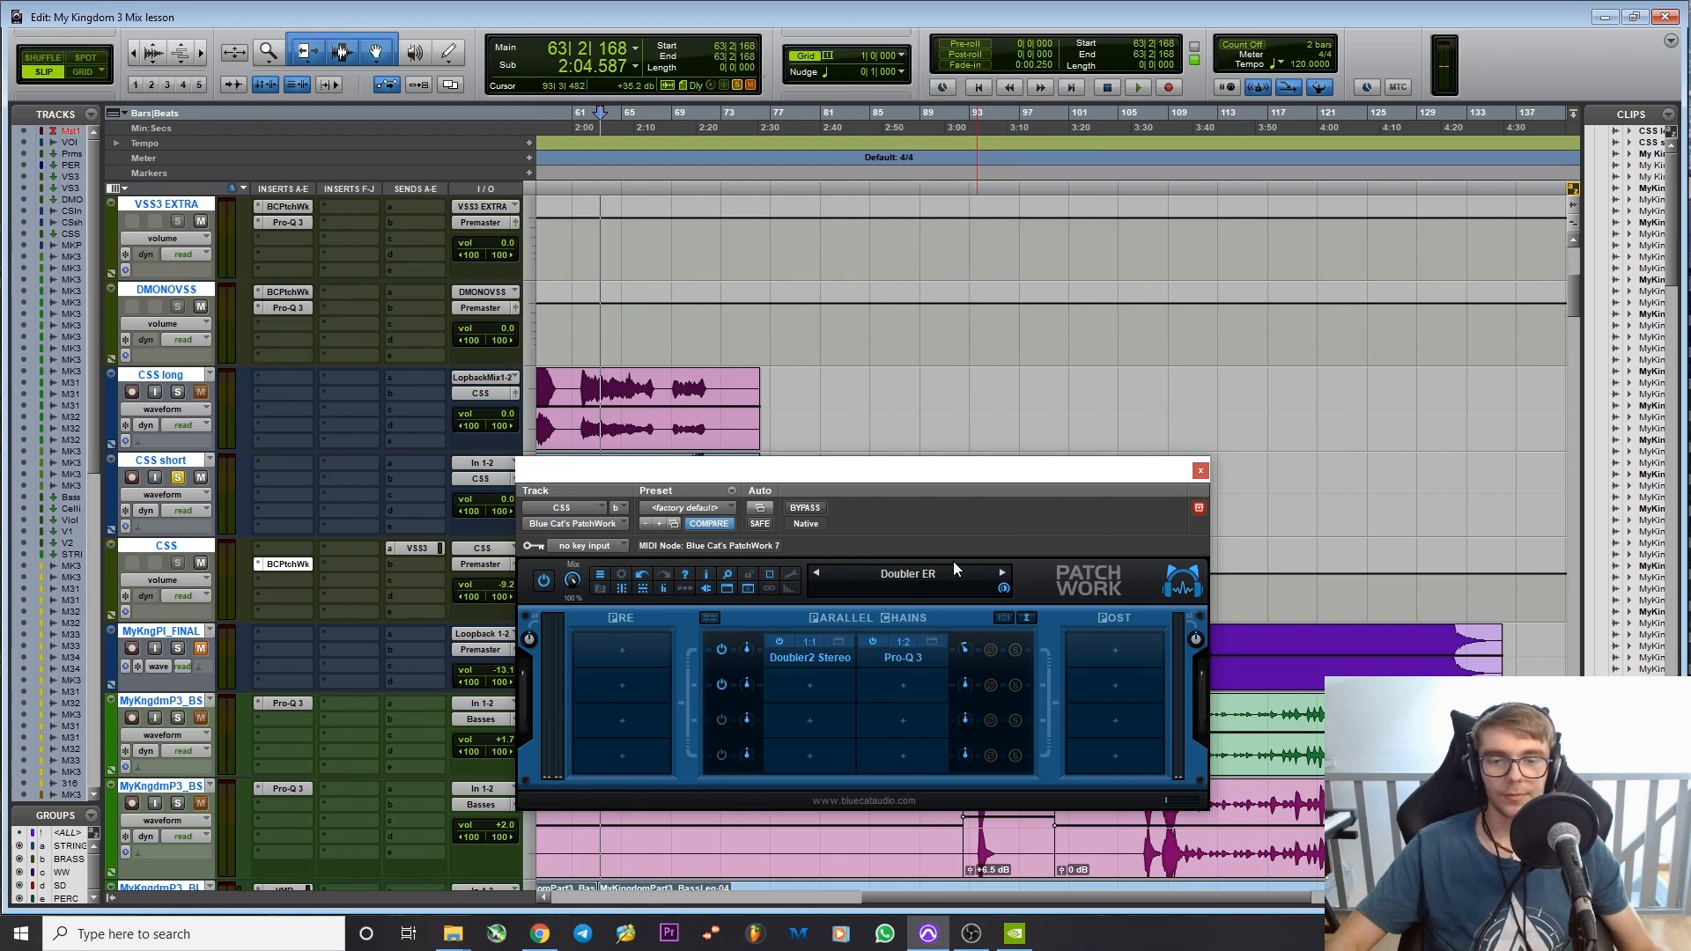
Step: Set the first parallel chain's post gain in PatchWork to -7 dB and audition the CSS short track from bar 62
key("space")
left_click_drag(812, 472, 1173, 371)
left_click(579, 118)
mouse_move(1326, 548)
left_mouse_down()
mouse_move(1344, 624)
mouse_move(1353, 541)
mouse_move(1336, 552)
mouse_move(1332, 633)
mouse_move(1340, 549)
left_mouse_up()
key("space")
key("space")
key("space")
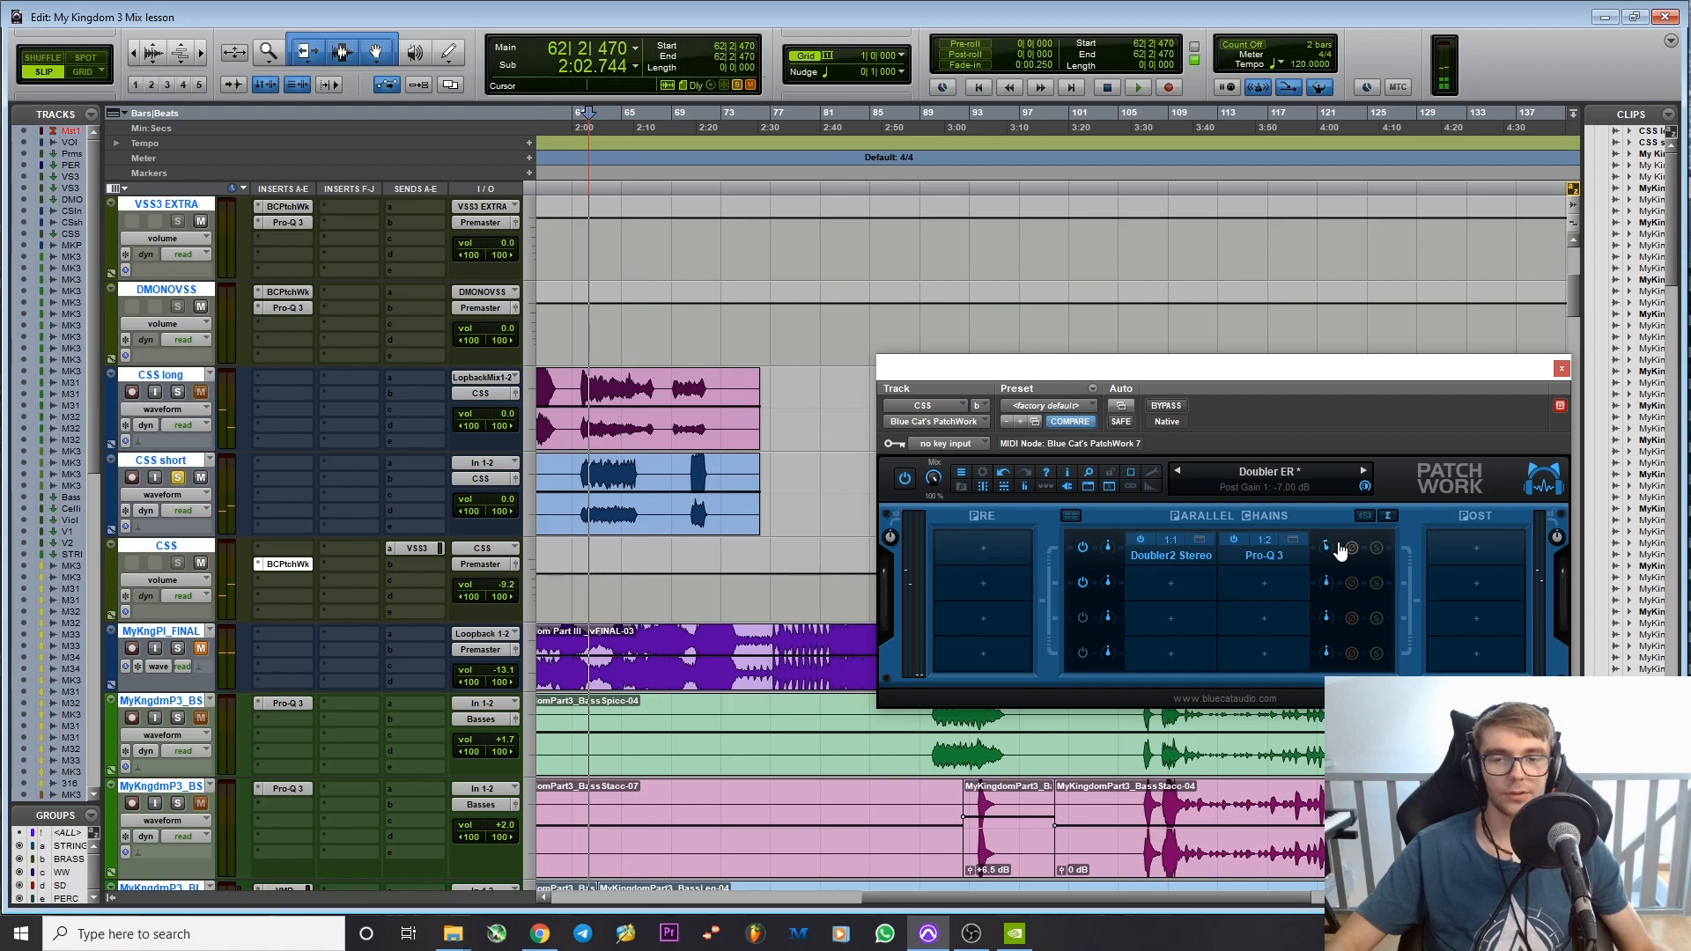
Step: Move PatchWork down one insert slot on the CSS bus and insert the SP2016 Reverb above it
left_click(612, 120)
left_click_drag(282, 564, 287, 578)
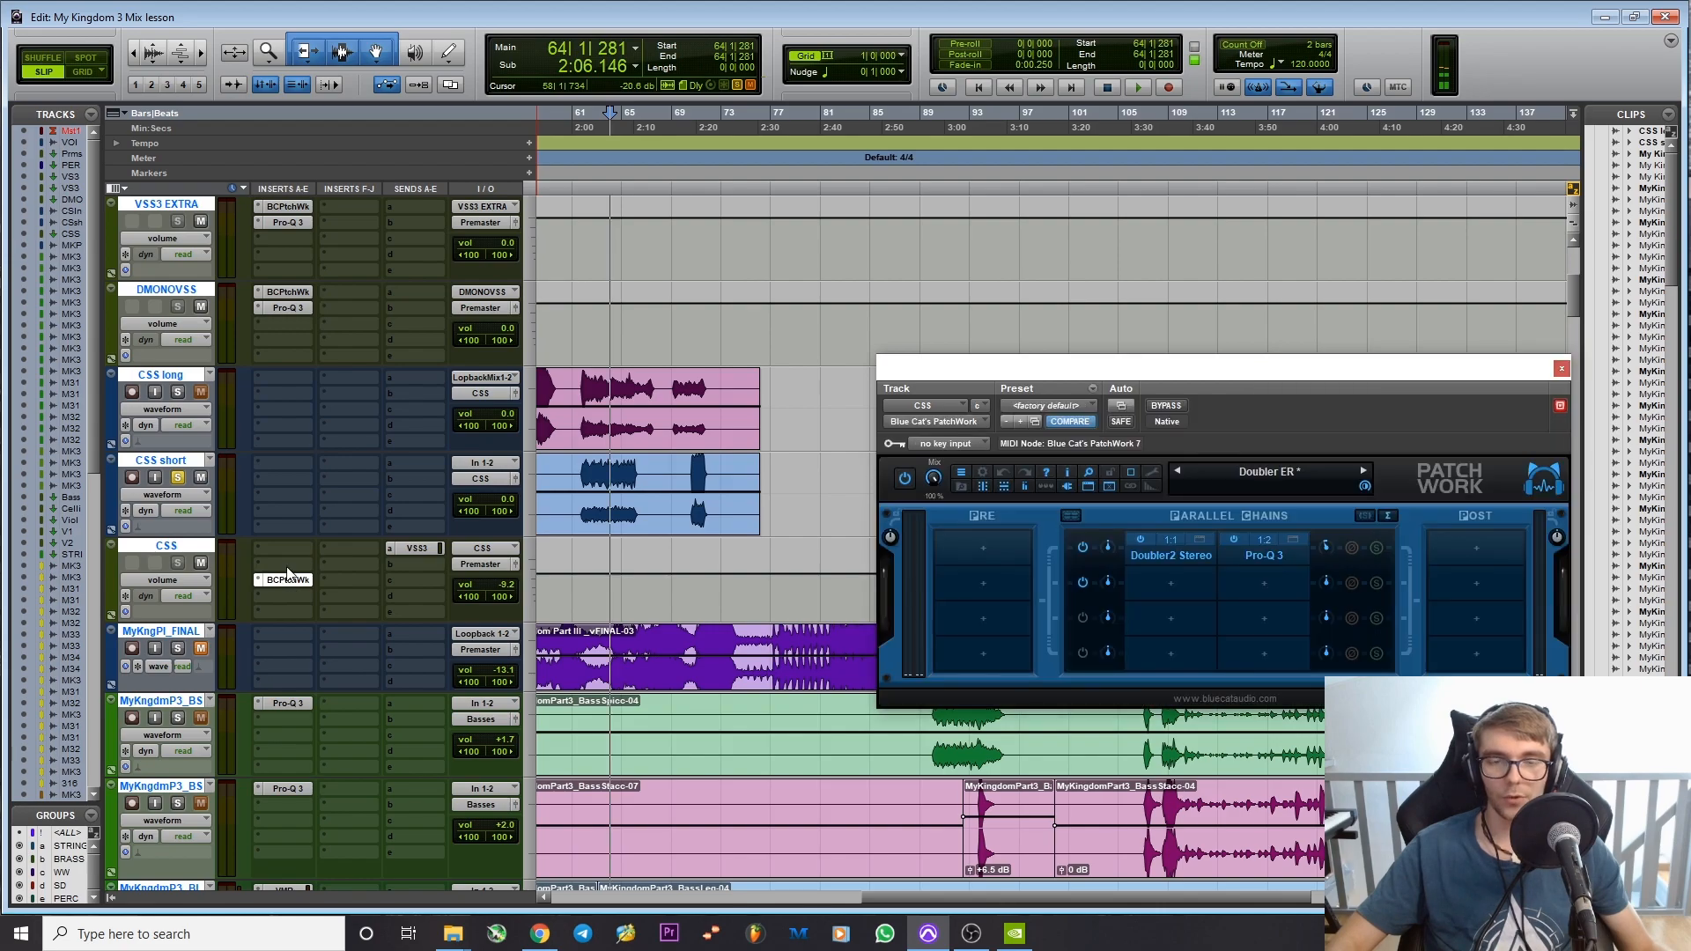
left_click(295, 564)
left_click(319, 591)
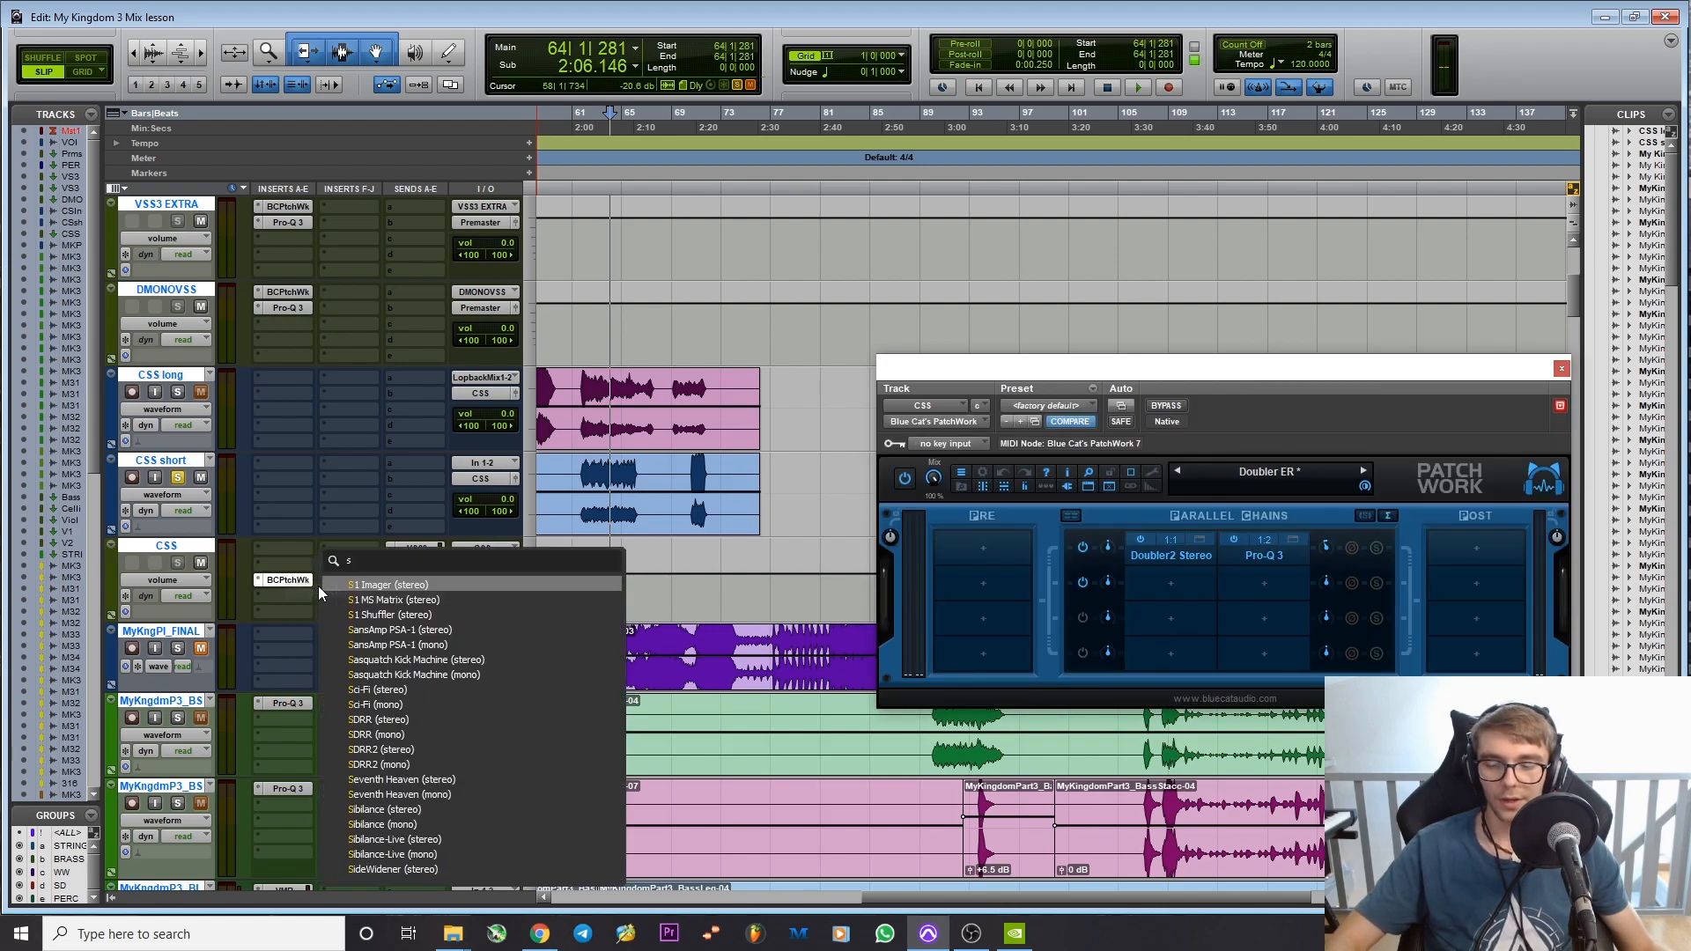
key("Escape")
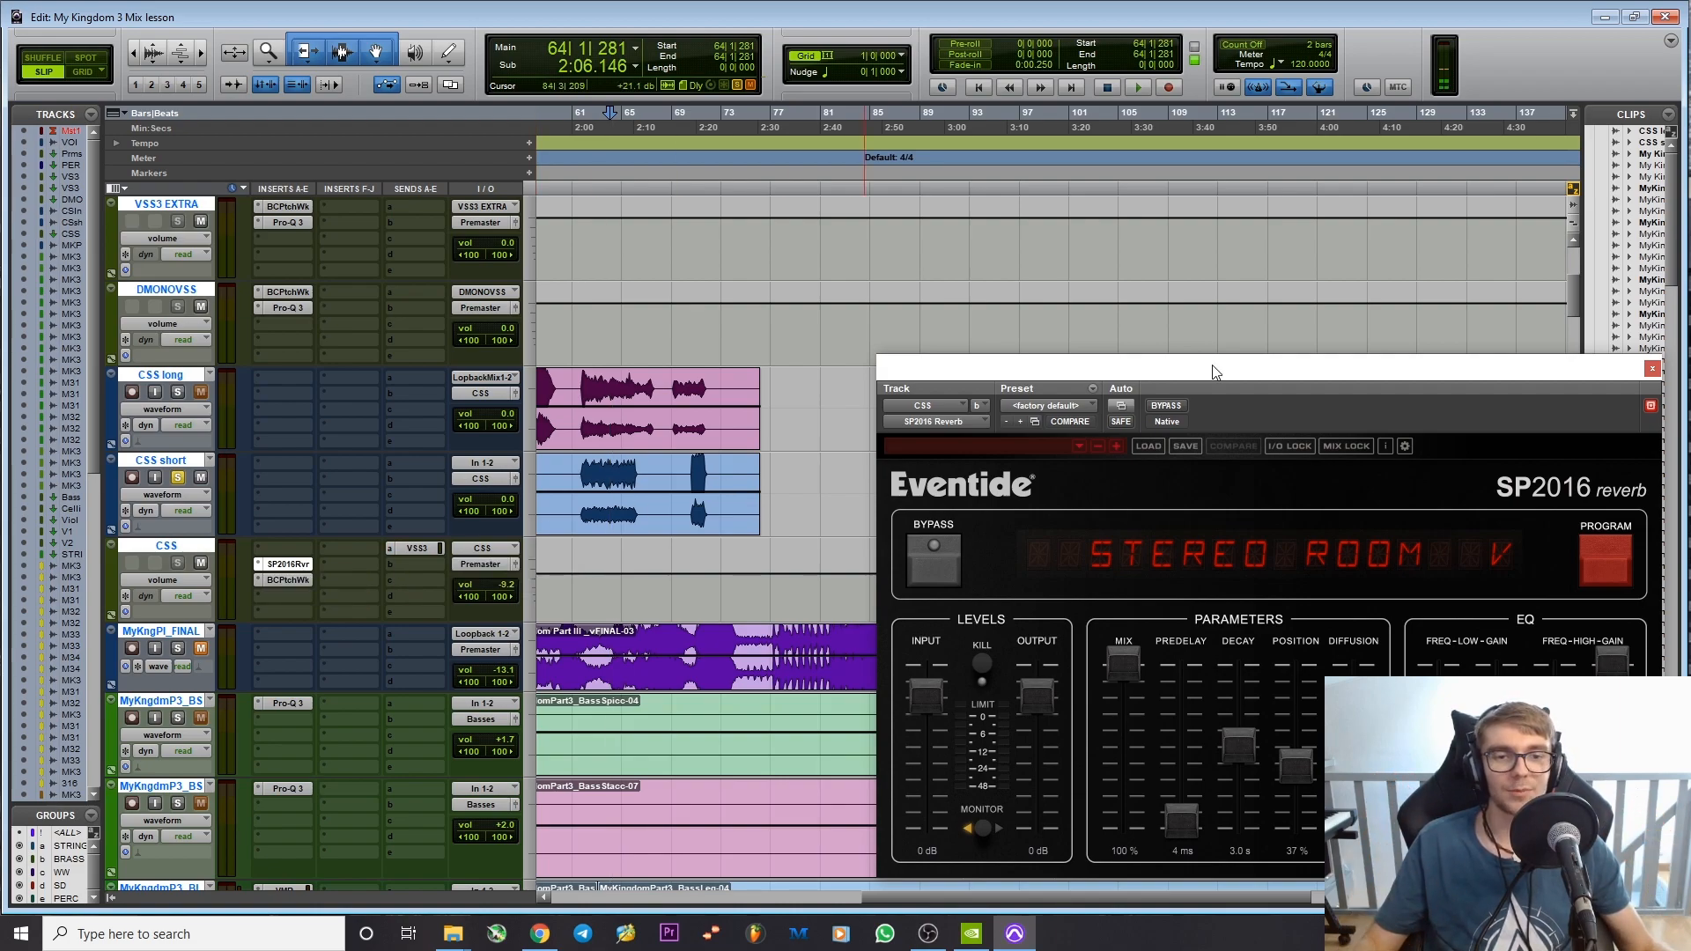
Step: Set the SP2016 Reverb's position to 100%, decay to 980 ms and mix to 24%
left_click_drag(1212, 371, 896, 279)
left_click_drag(981, 682, 966, 544)
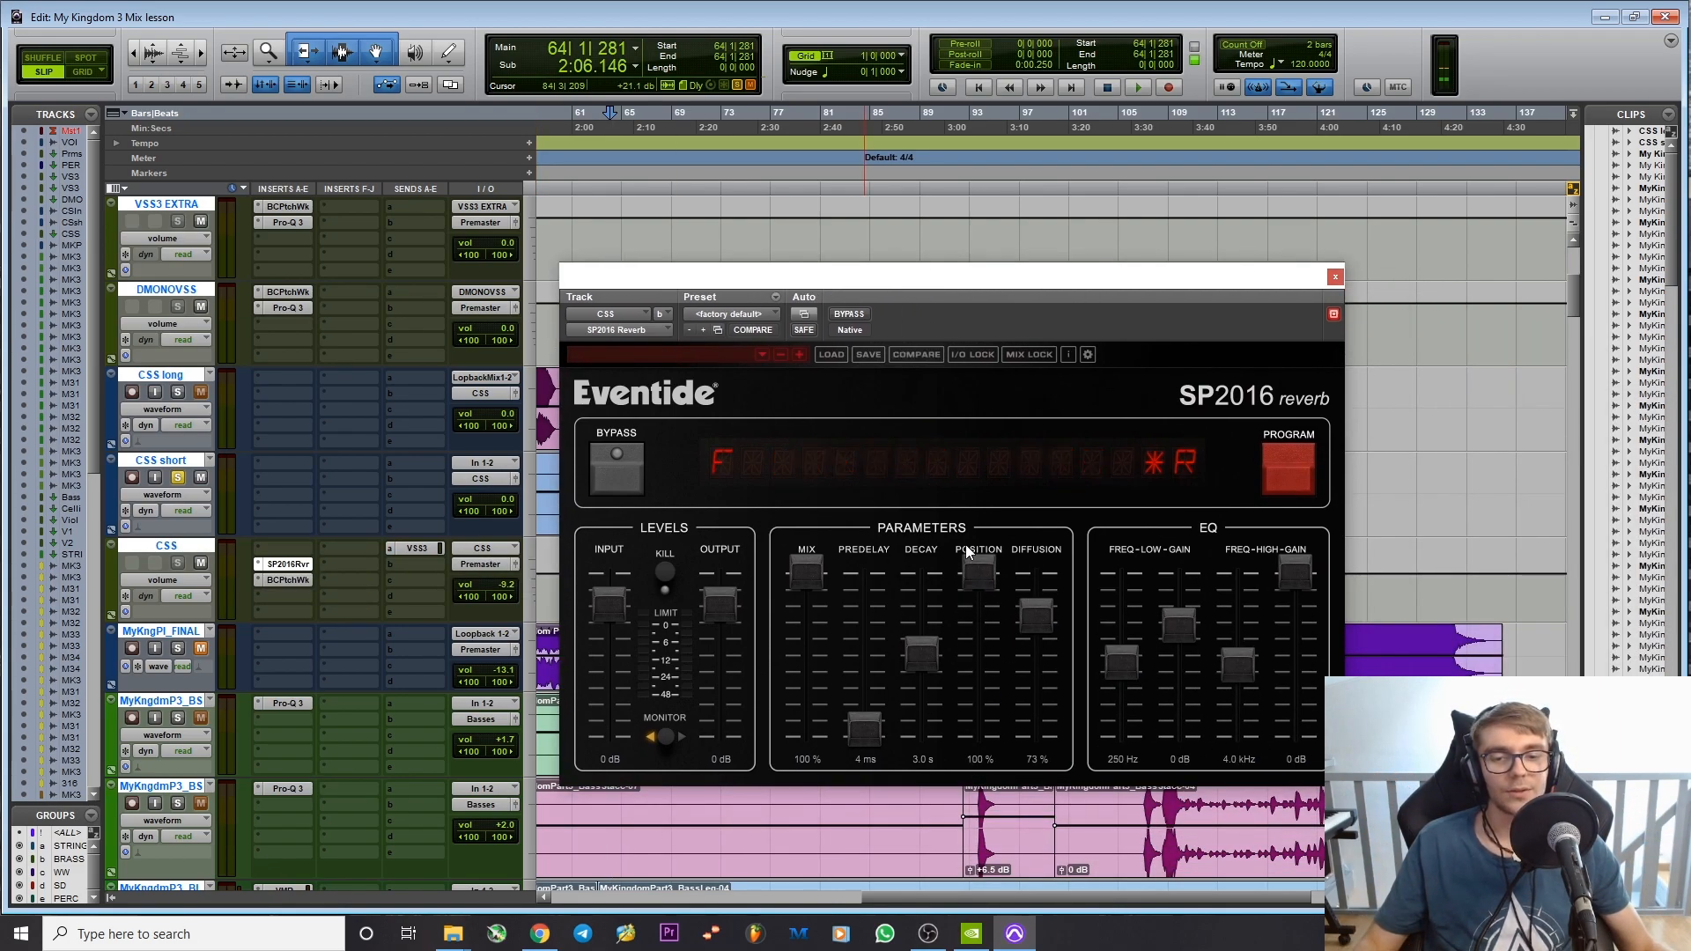
left_click_drag(927, 648, 939, 701)
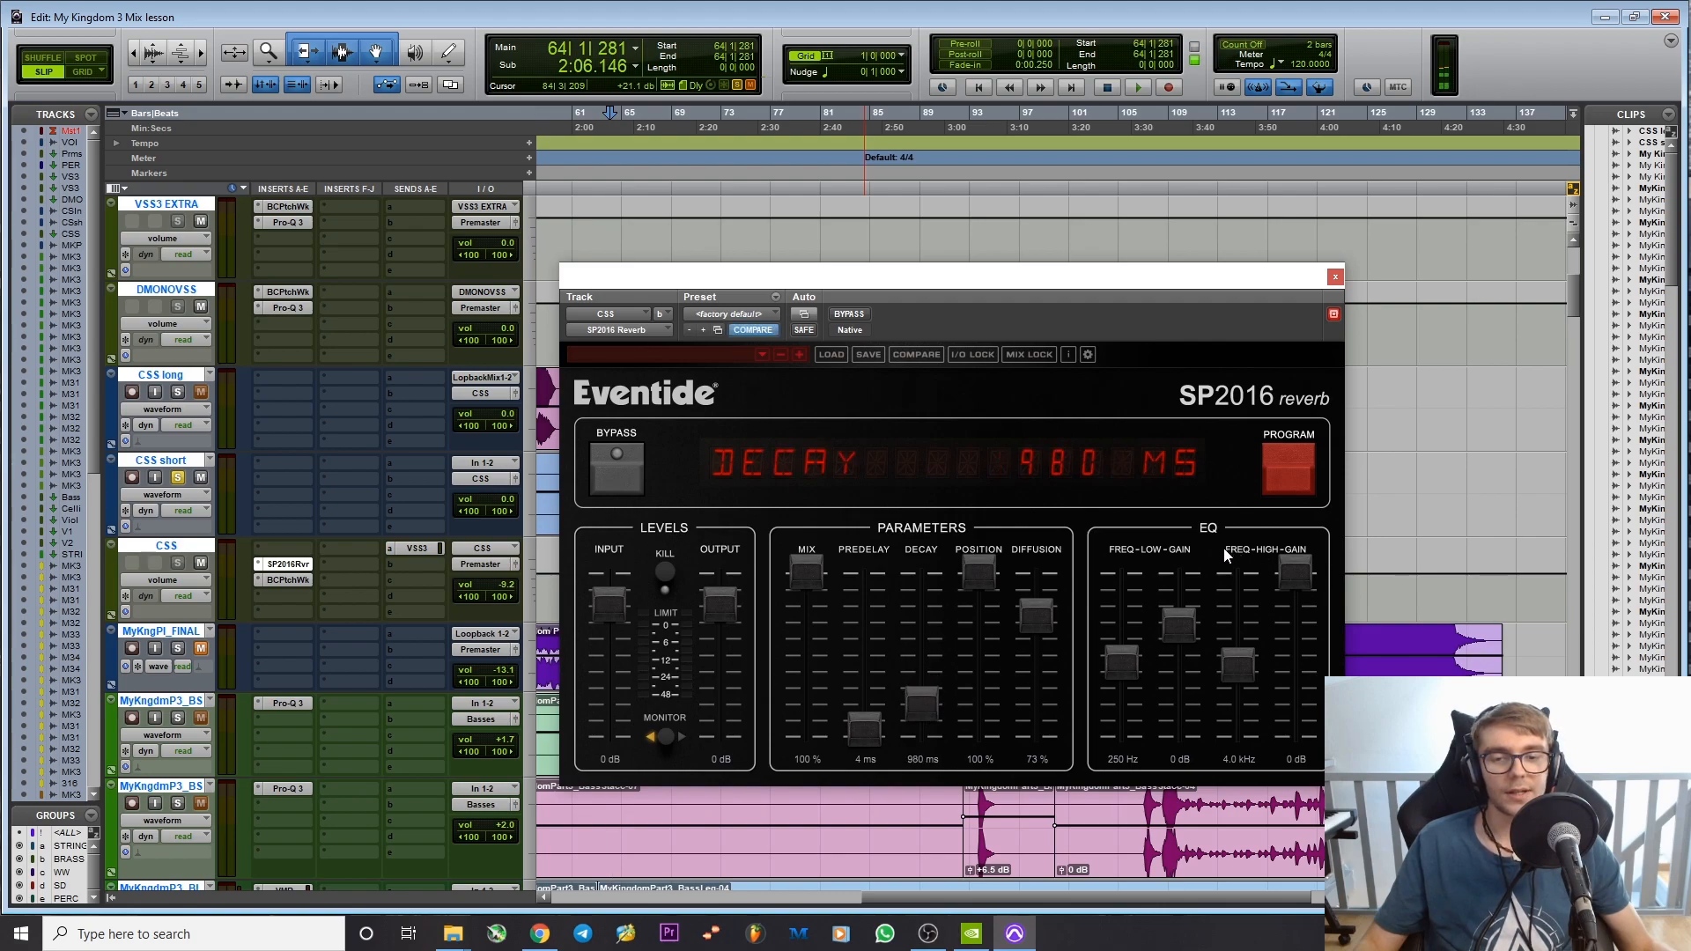
left_click_drag(816, 580, 821, 704)
left_click_drag(721, 278, 993, 253)
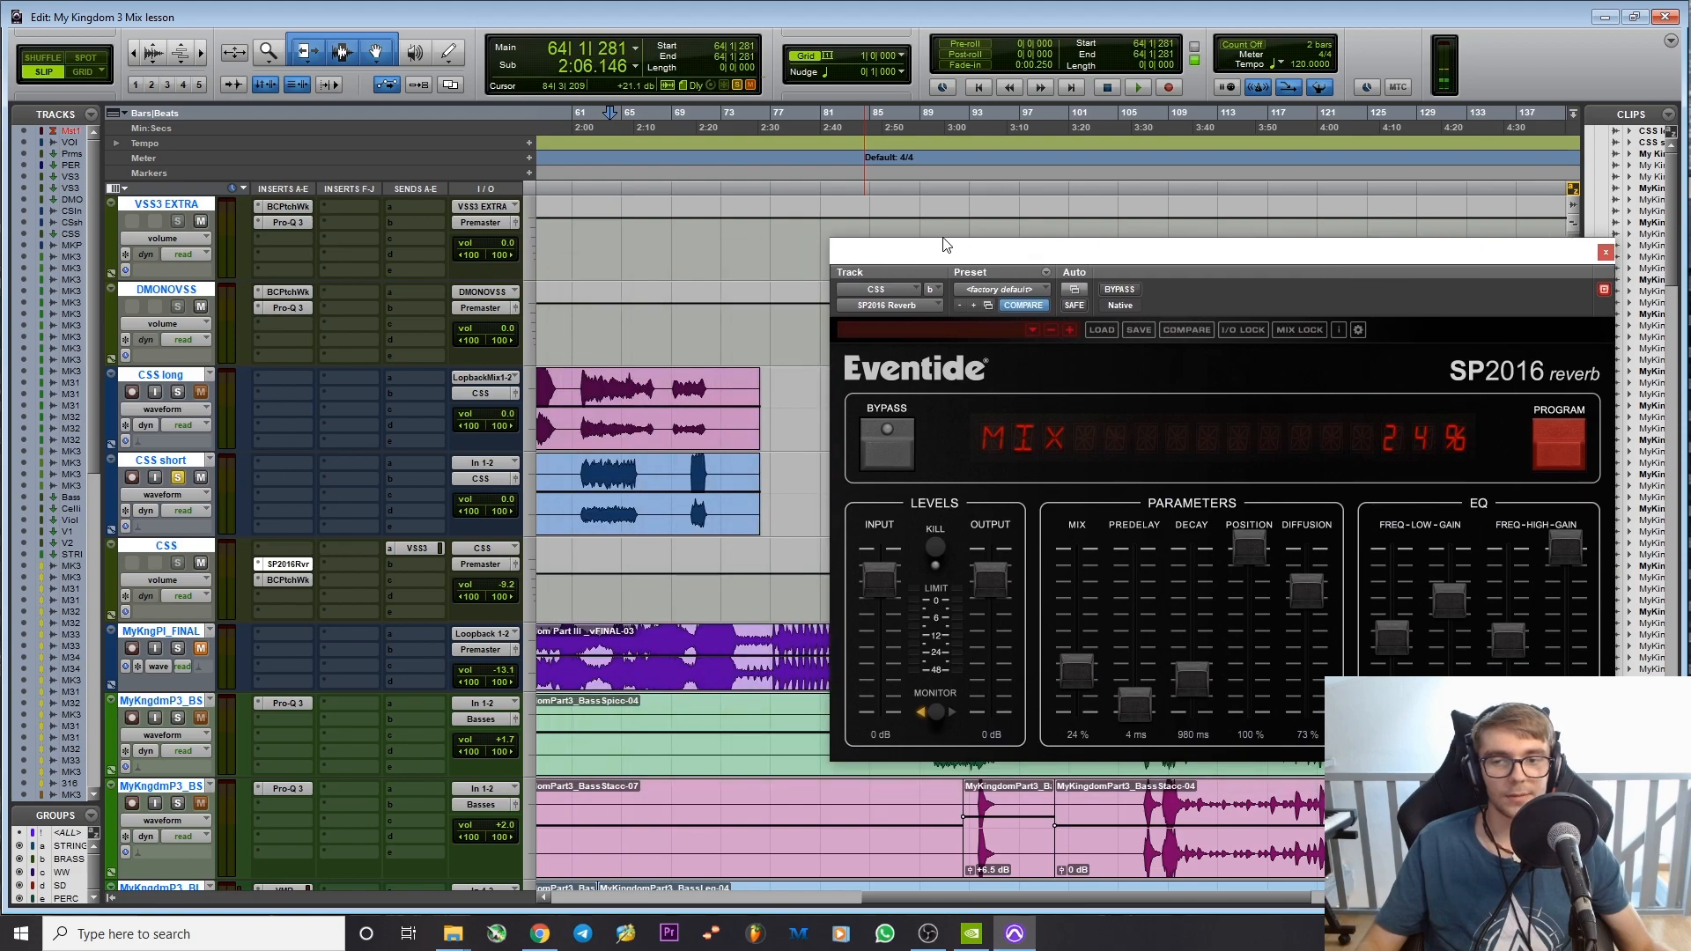
Step: Lower the SP2016 Reverb's mix to 0% and audition the CSS short track around bars 62 and 63
key("space")
left_click_drag(1069, 658, 1074, 704)
key("space")
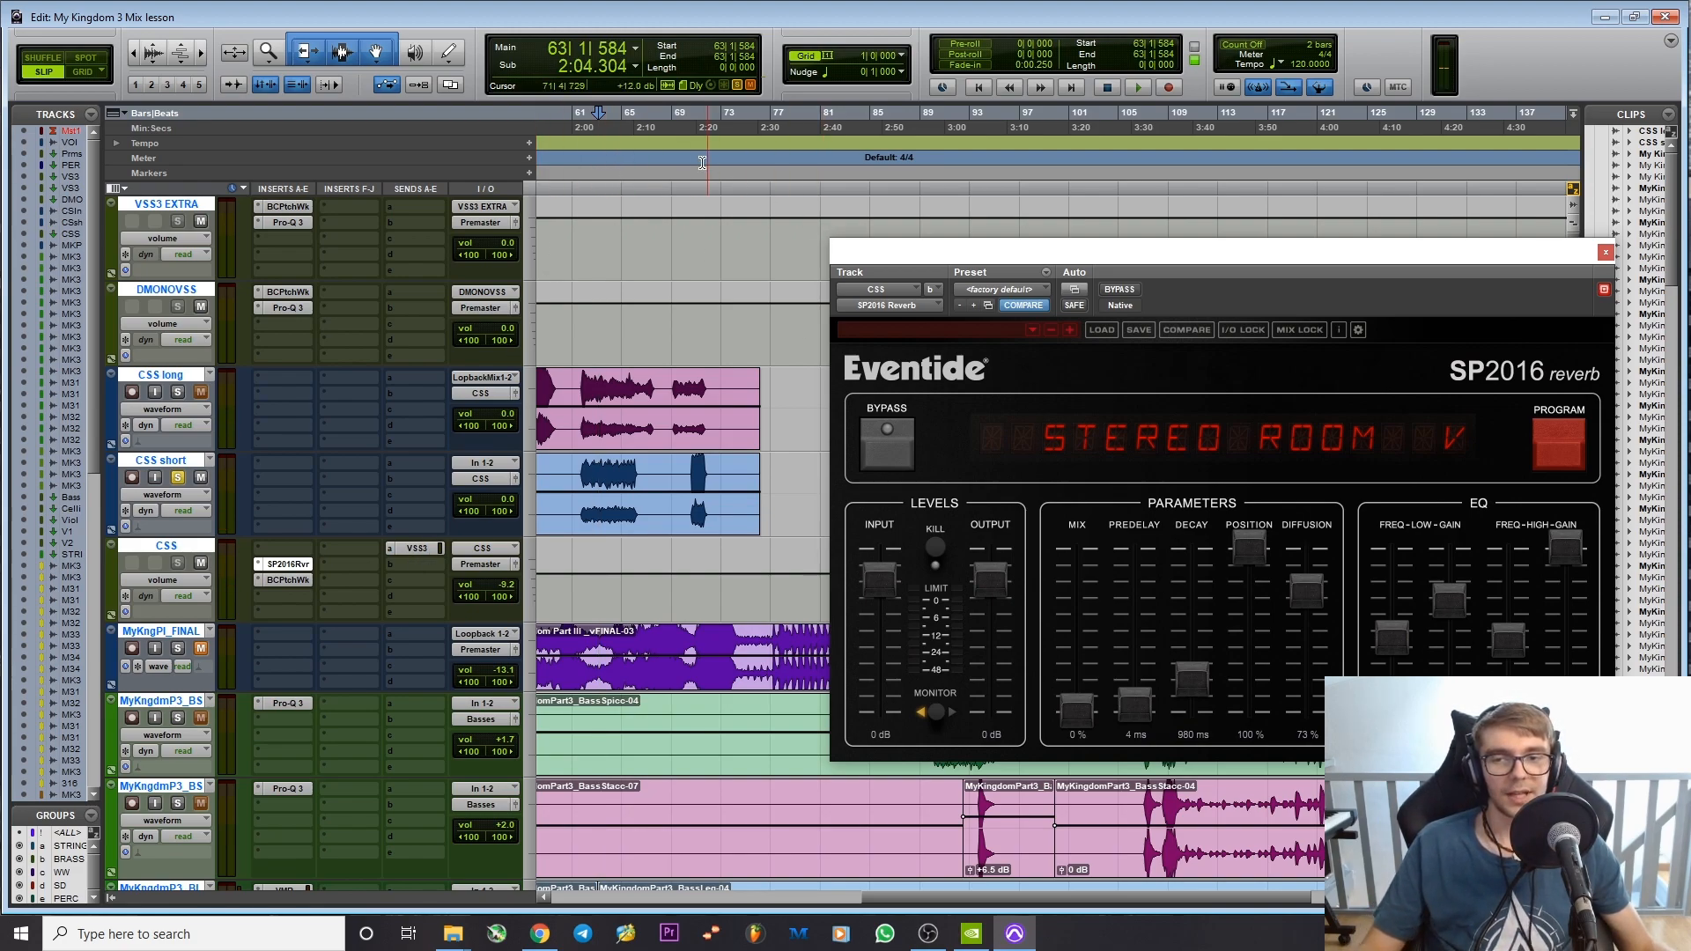
left_click_drag(1127, 255, 945, 201)
key("space")
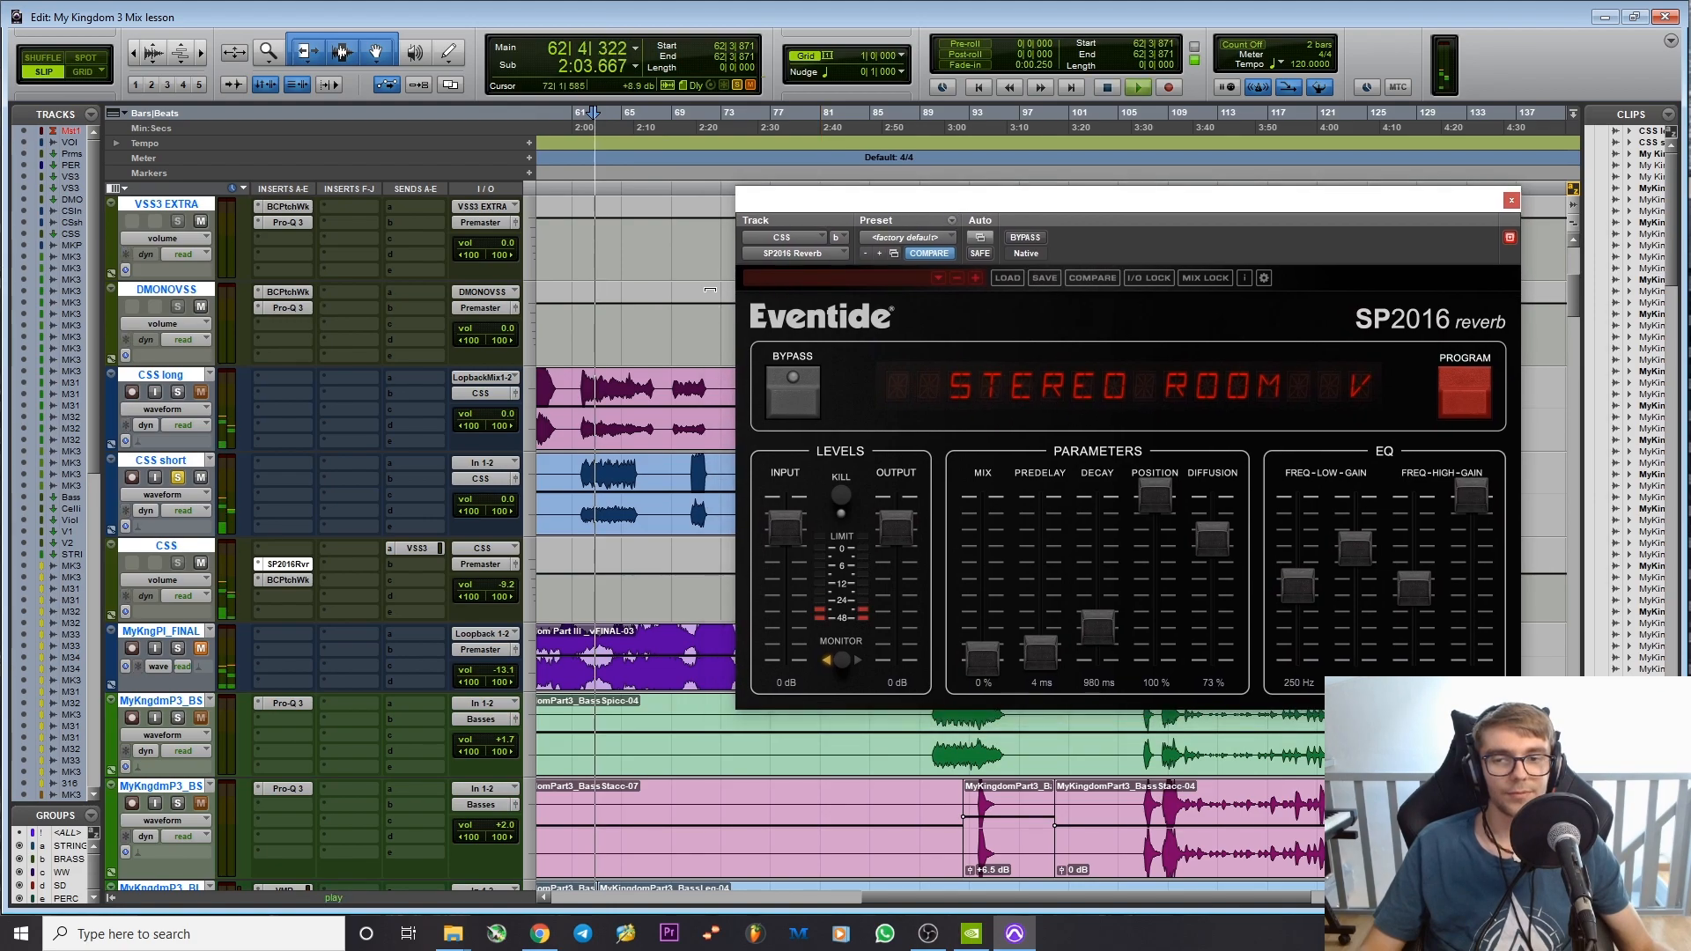
left_click_drag(983, 663, 962, 690)
key("space")
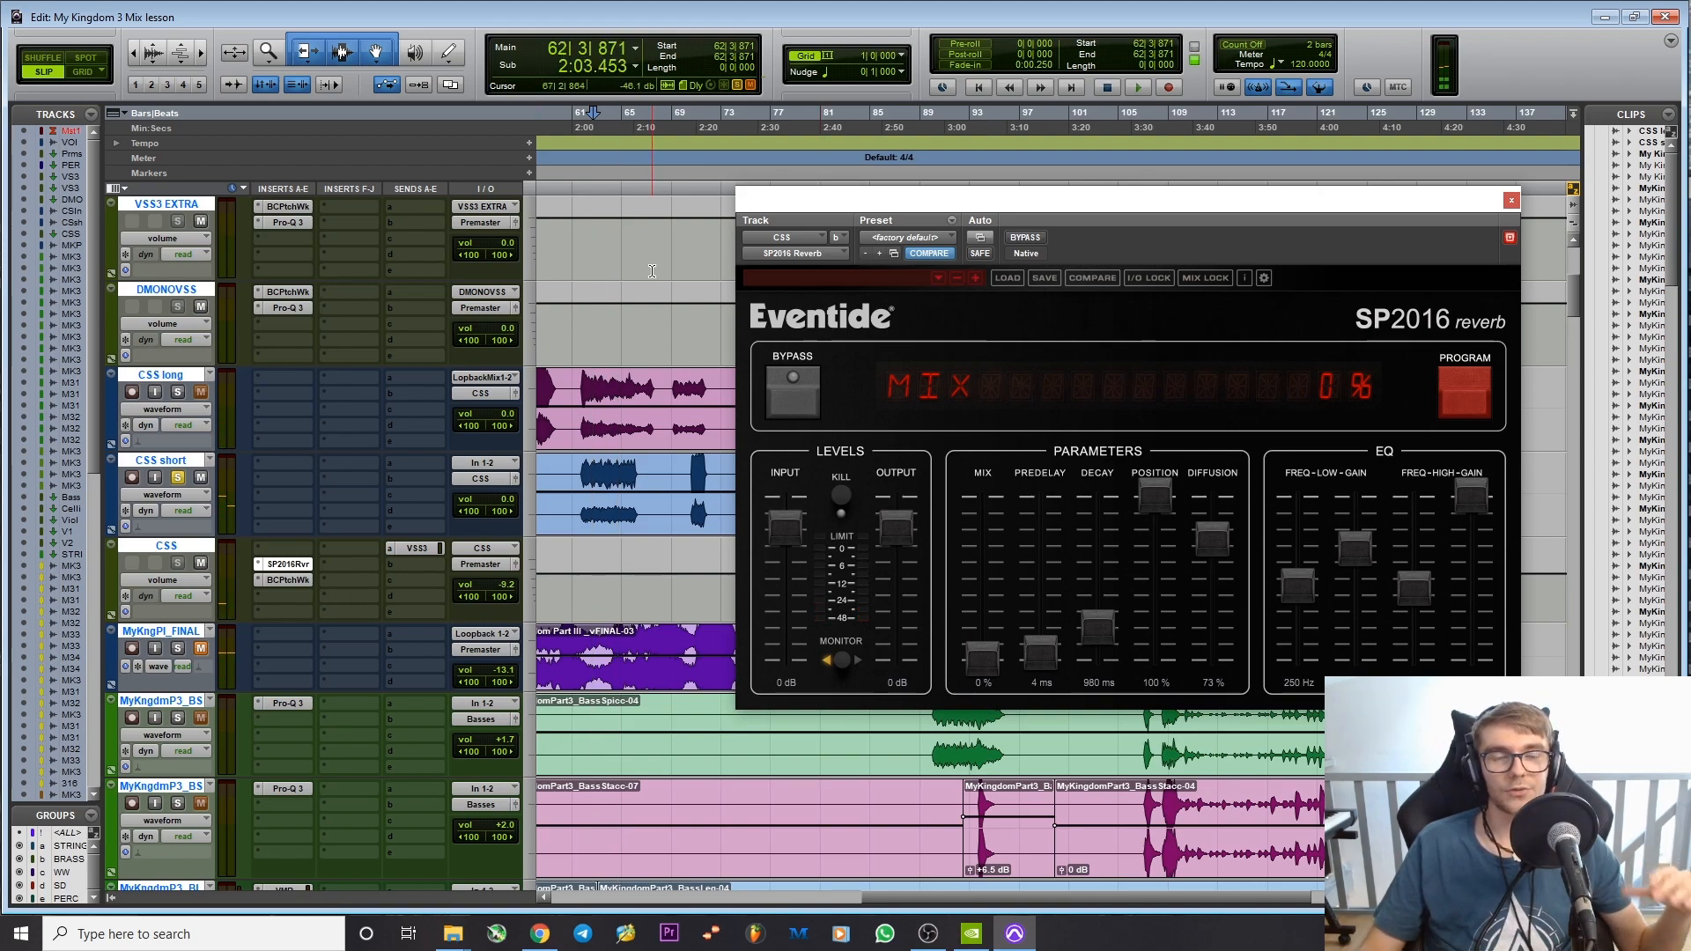
Step: Set the SP2016 Reverb's mix to 22% and close the plug-in window
left_click(593, 117)
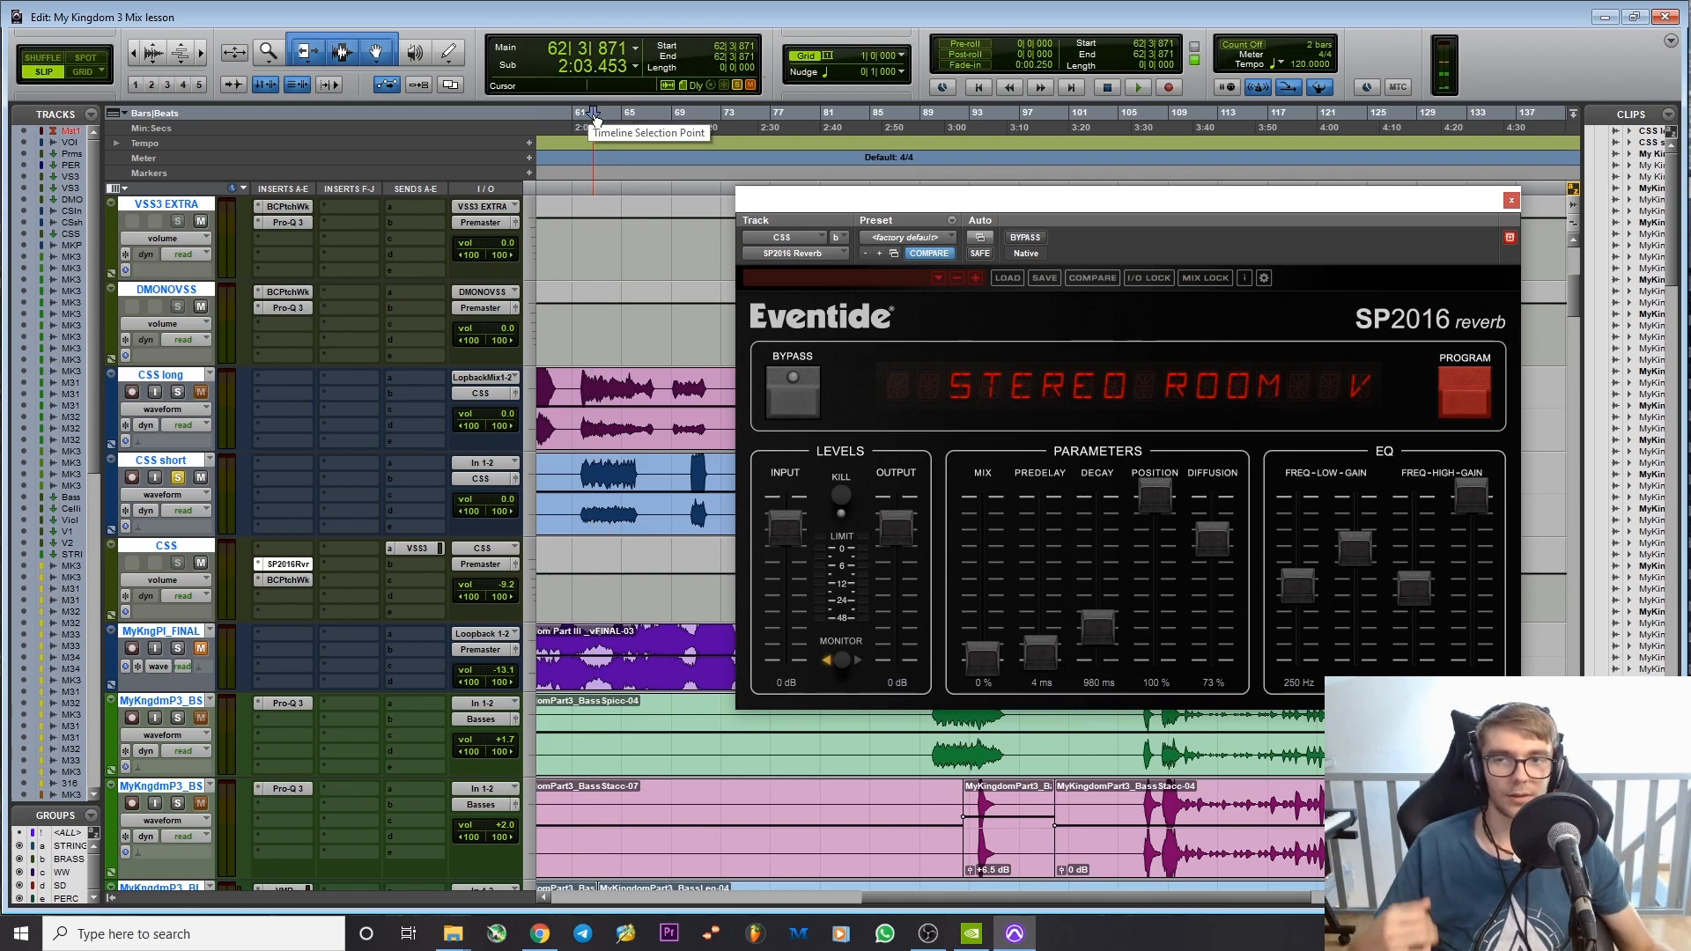
left_click(620, 124)
left_click_drag(983, 656, 1001, 608)
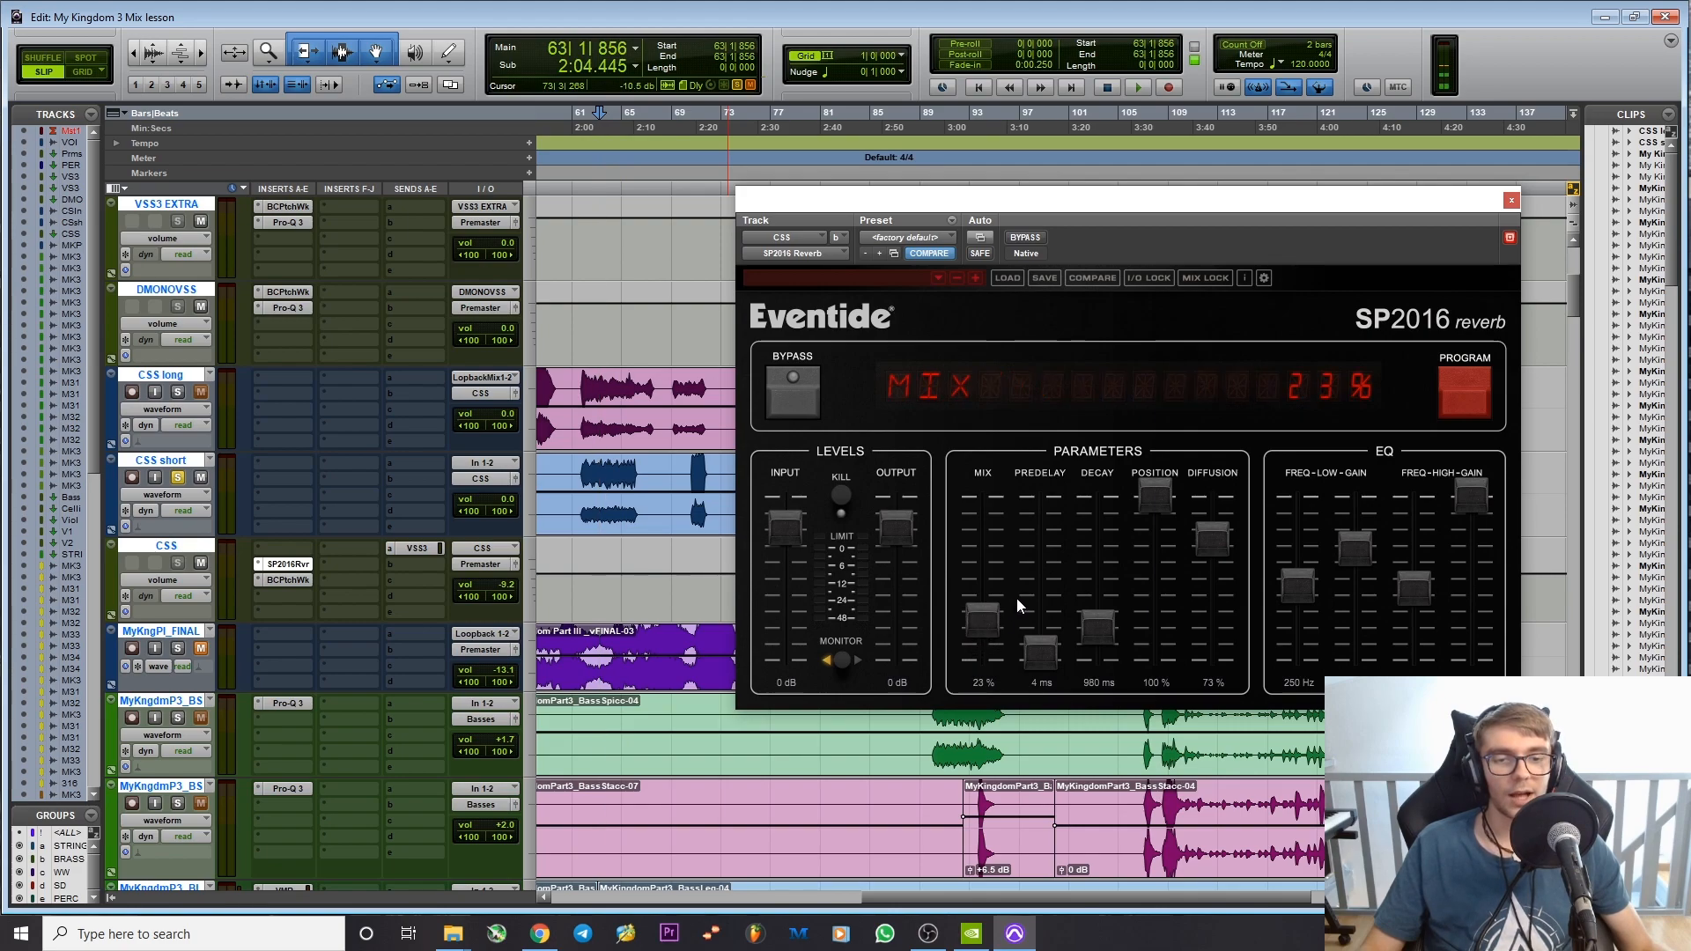
left_click_drag(1020, 599, 1027, 601)
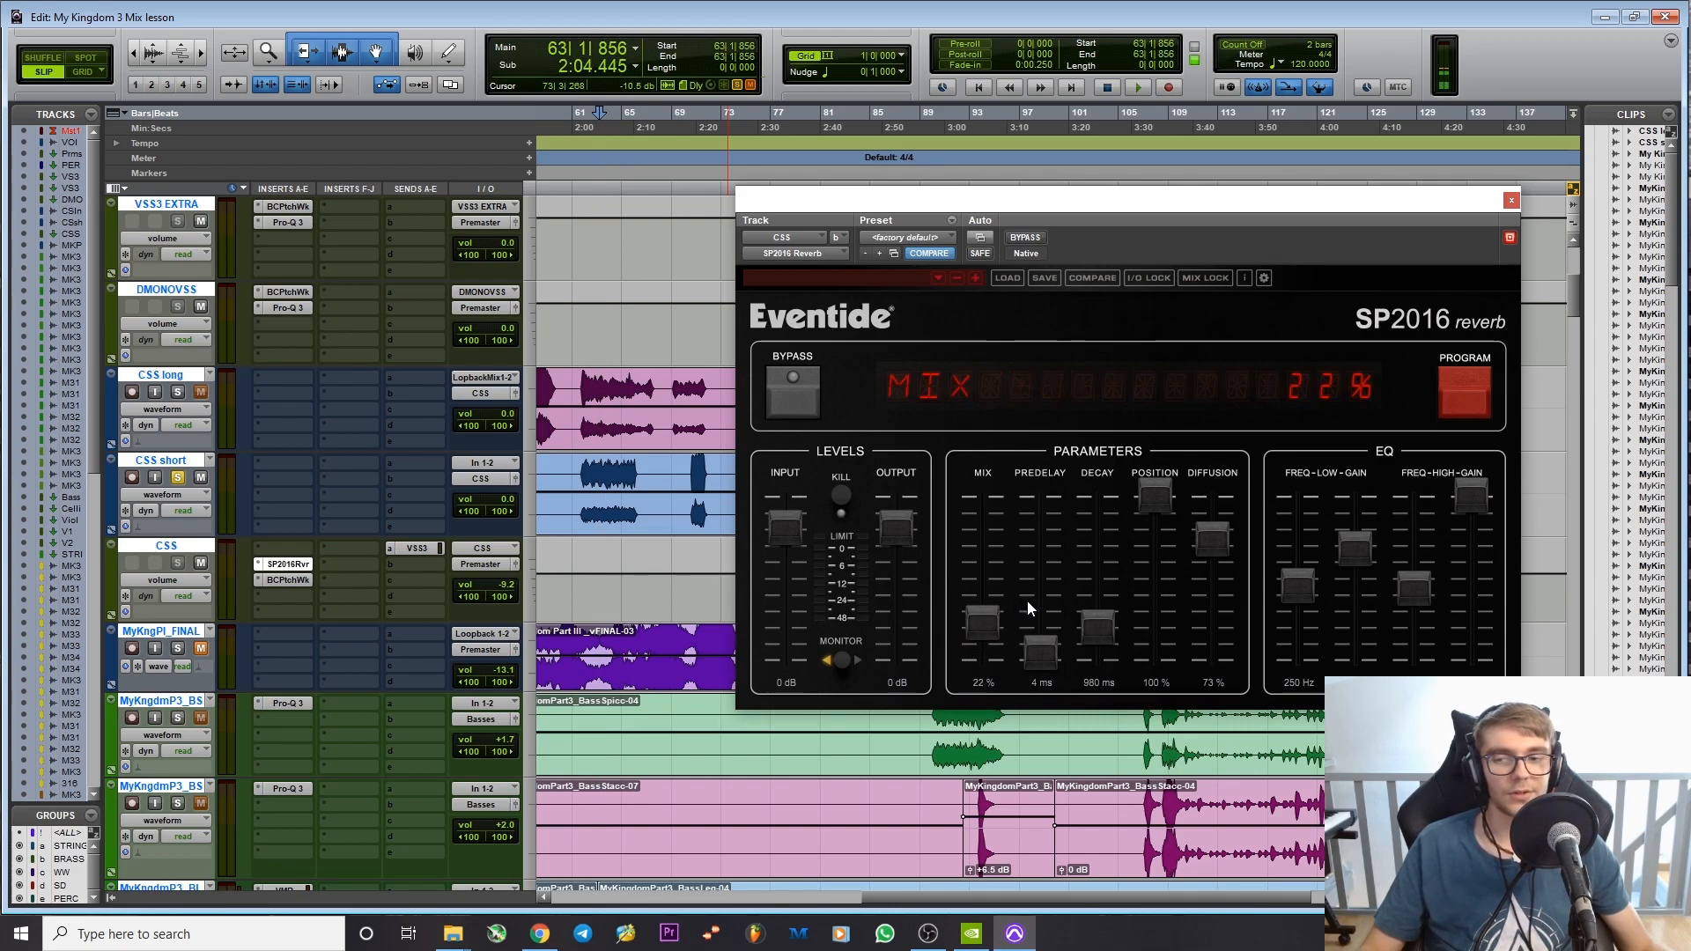
left_click(1509, 202)
Step: Solo CSS long together with CSS short and audition both from bars 64, 70 and 63, then stop playback
left_click(613, 117)
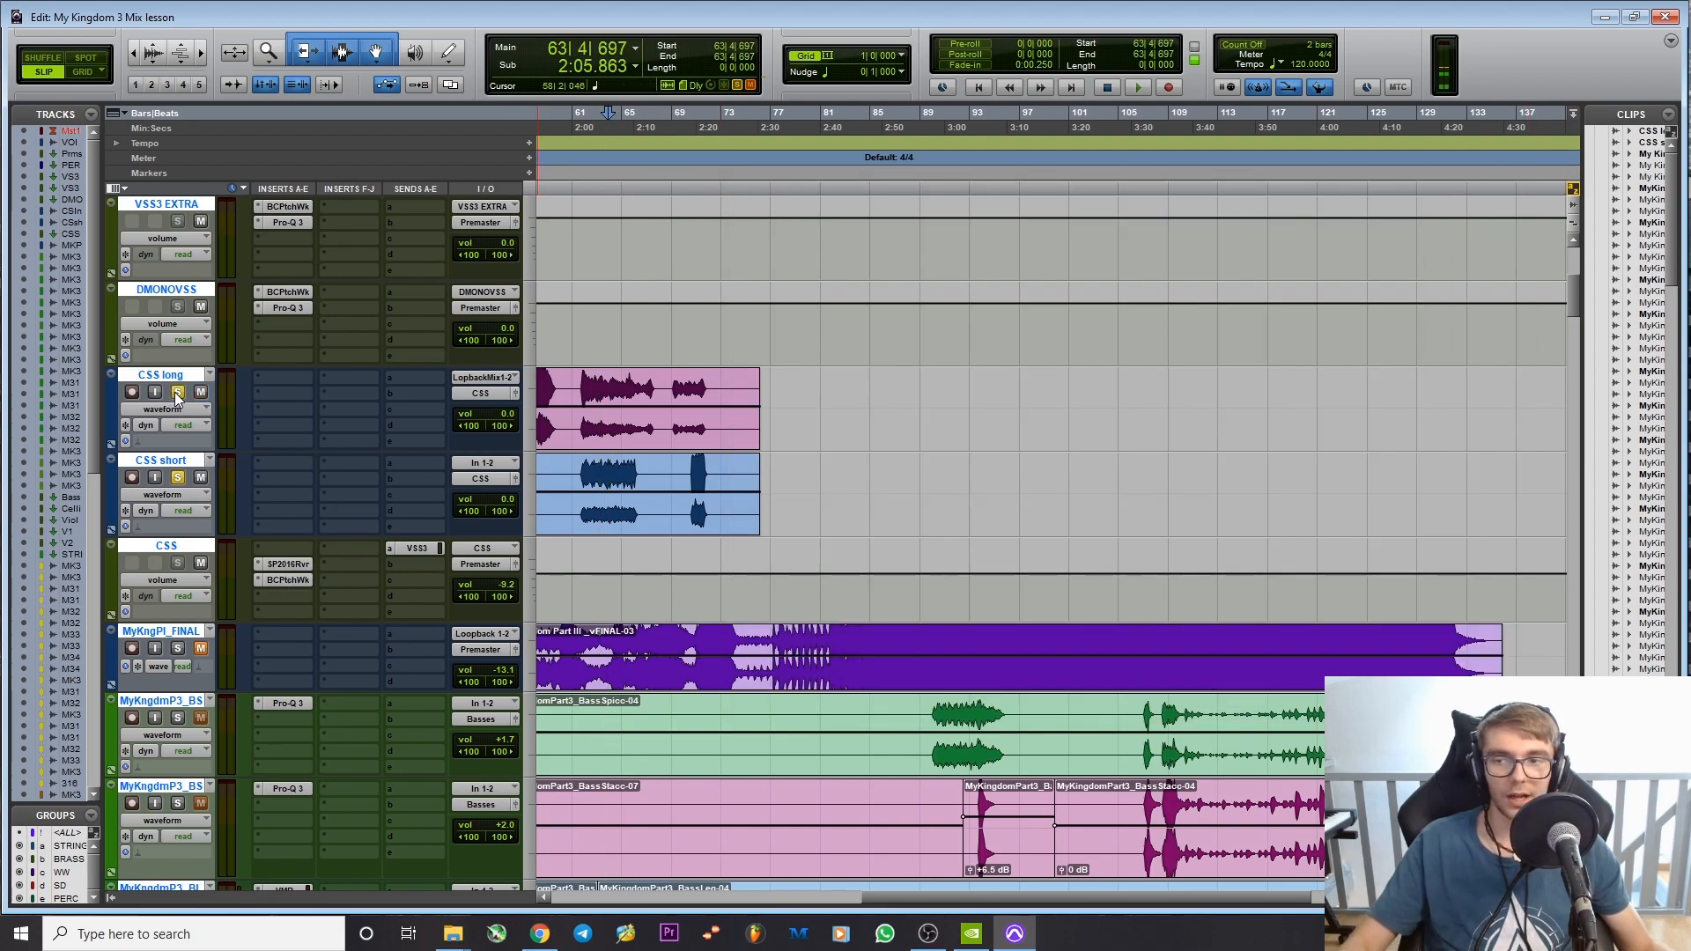
left_click(609, 118)
key("space")
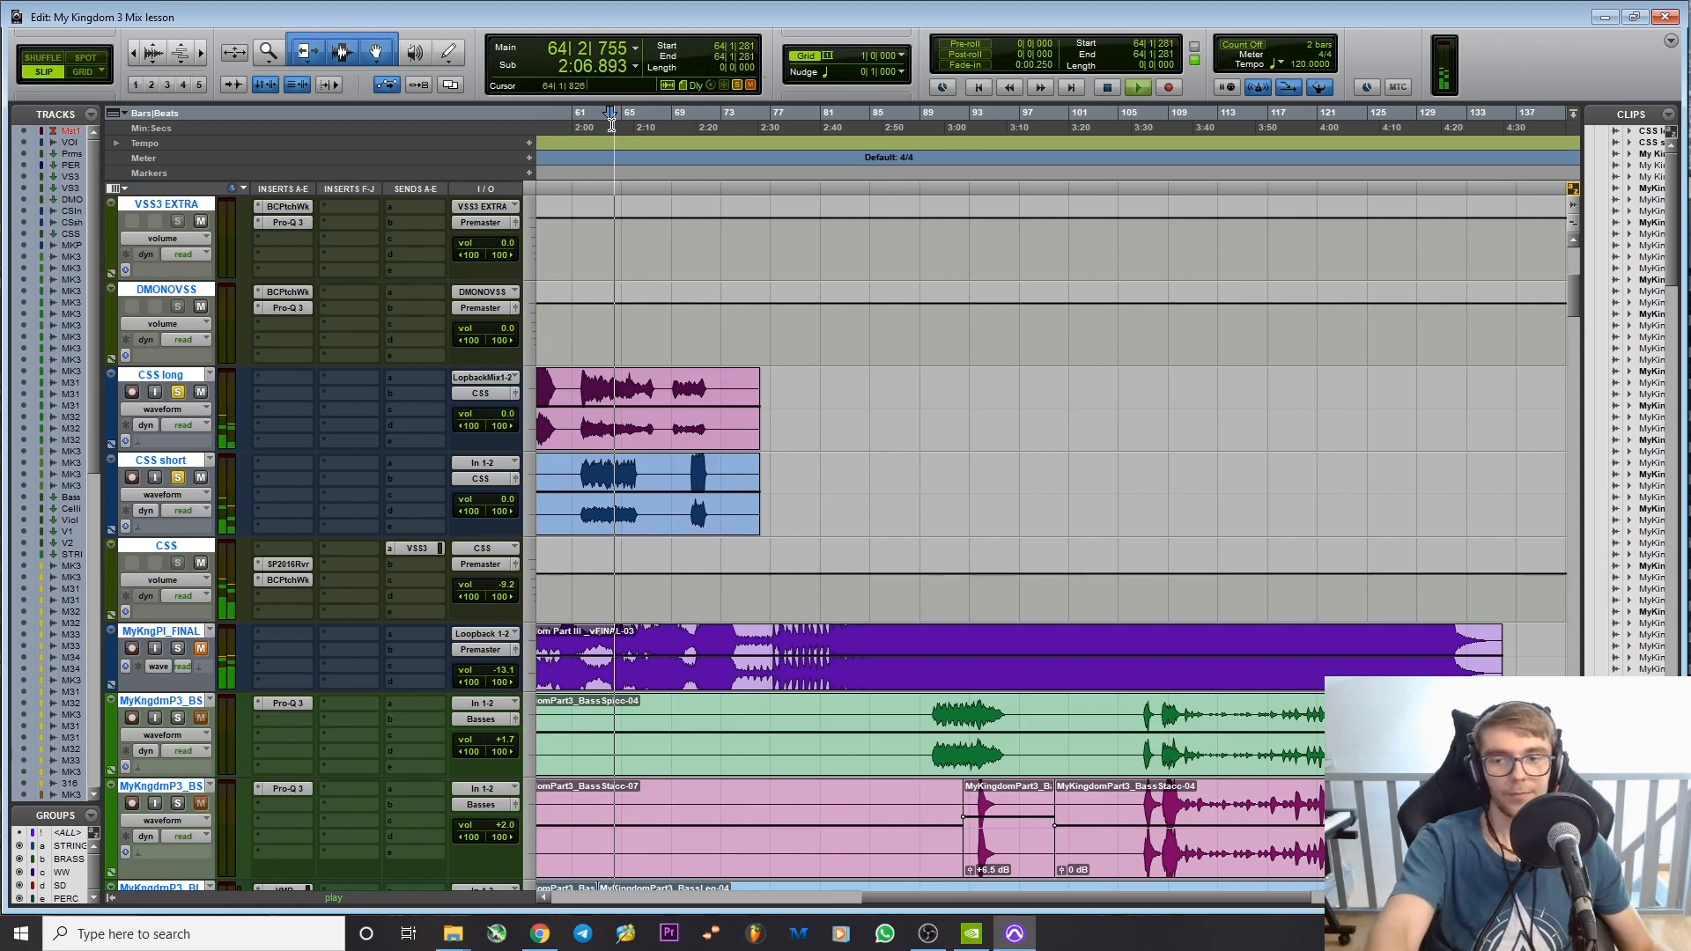
left_click(694, 117)
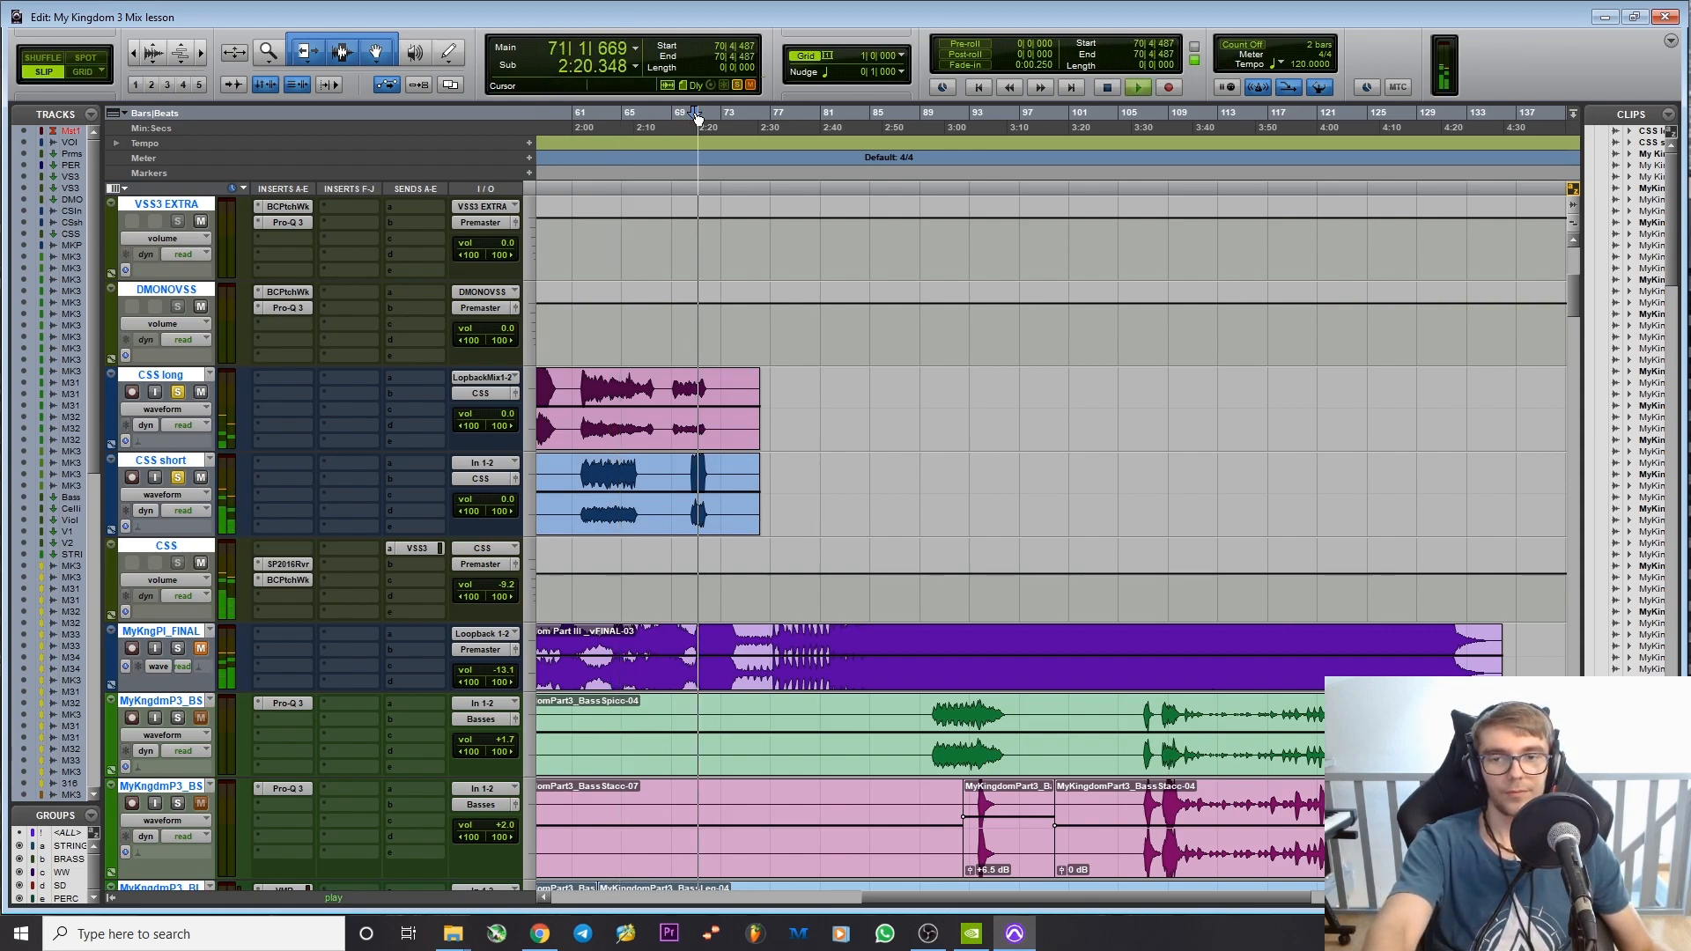
left_click(608, 118)
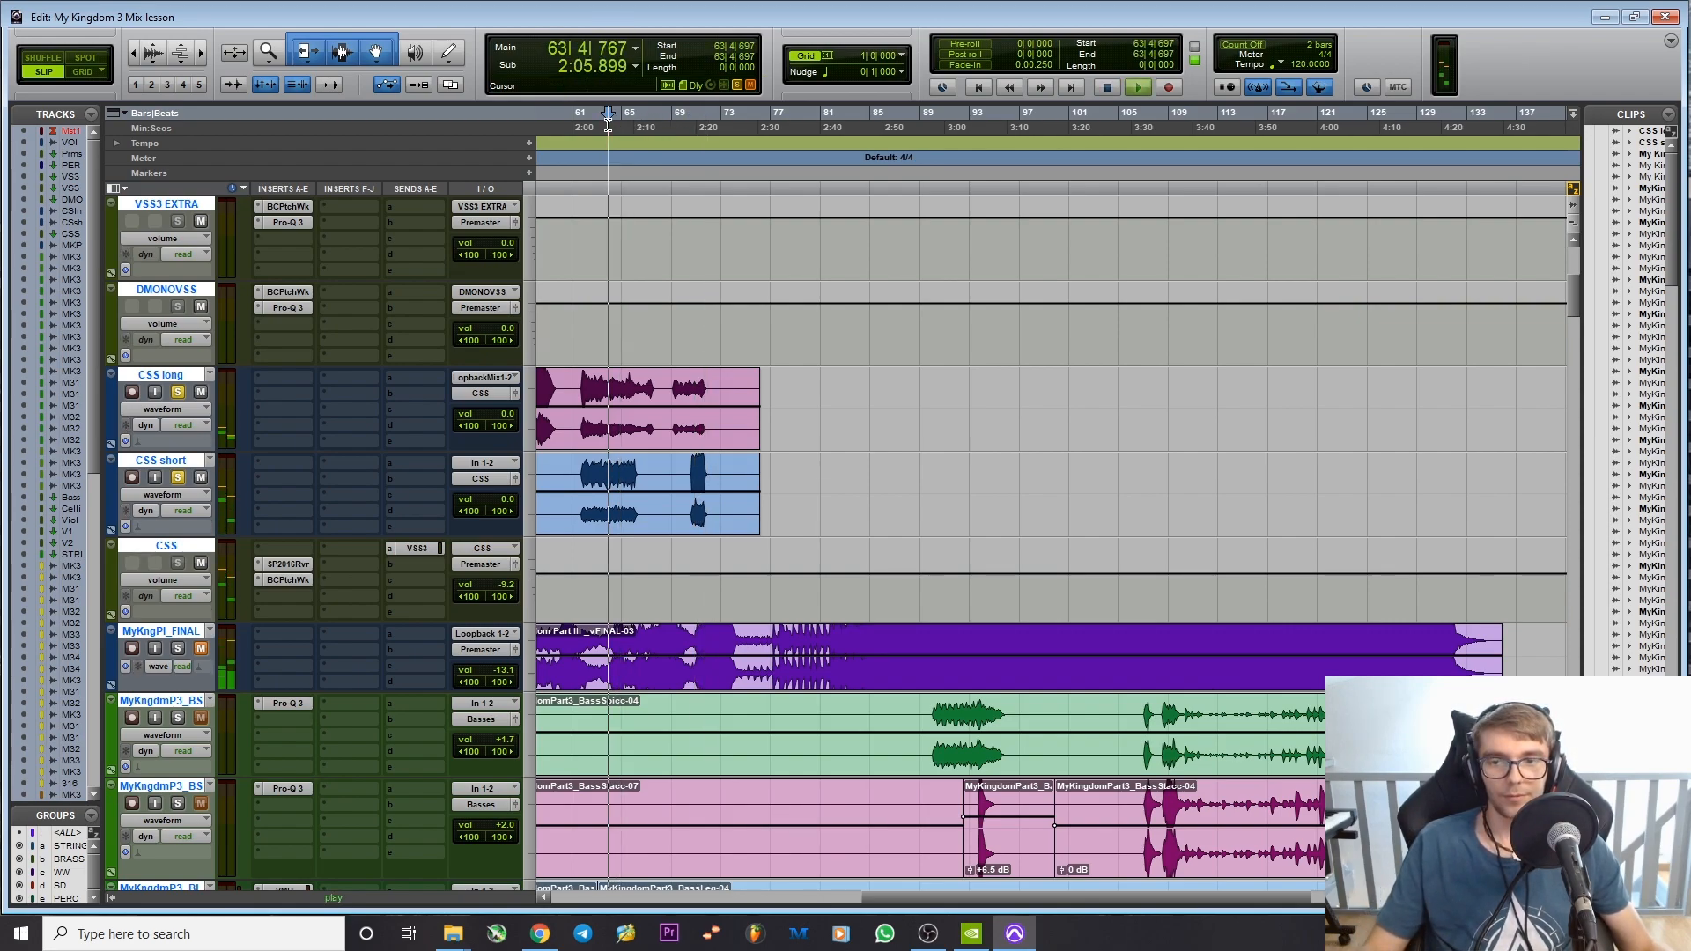
key("space")
Step: Compare the CSS tracks from bar 63 with the SP2016 and PatchWork inserts bypassed and then active again
left_click(295, 565, "ctrl")
key("space")
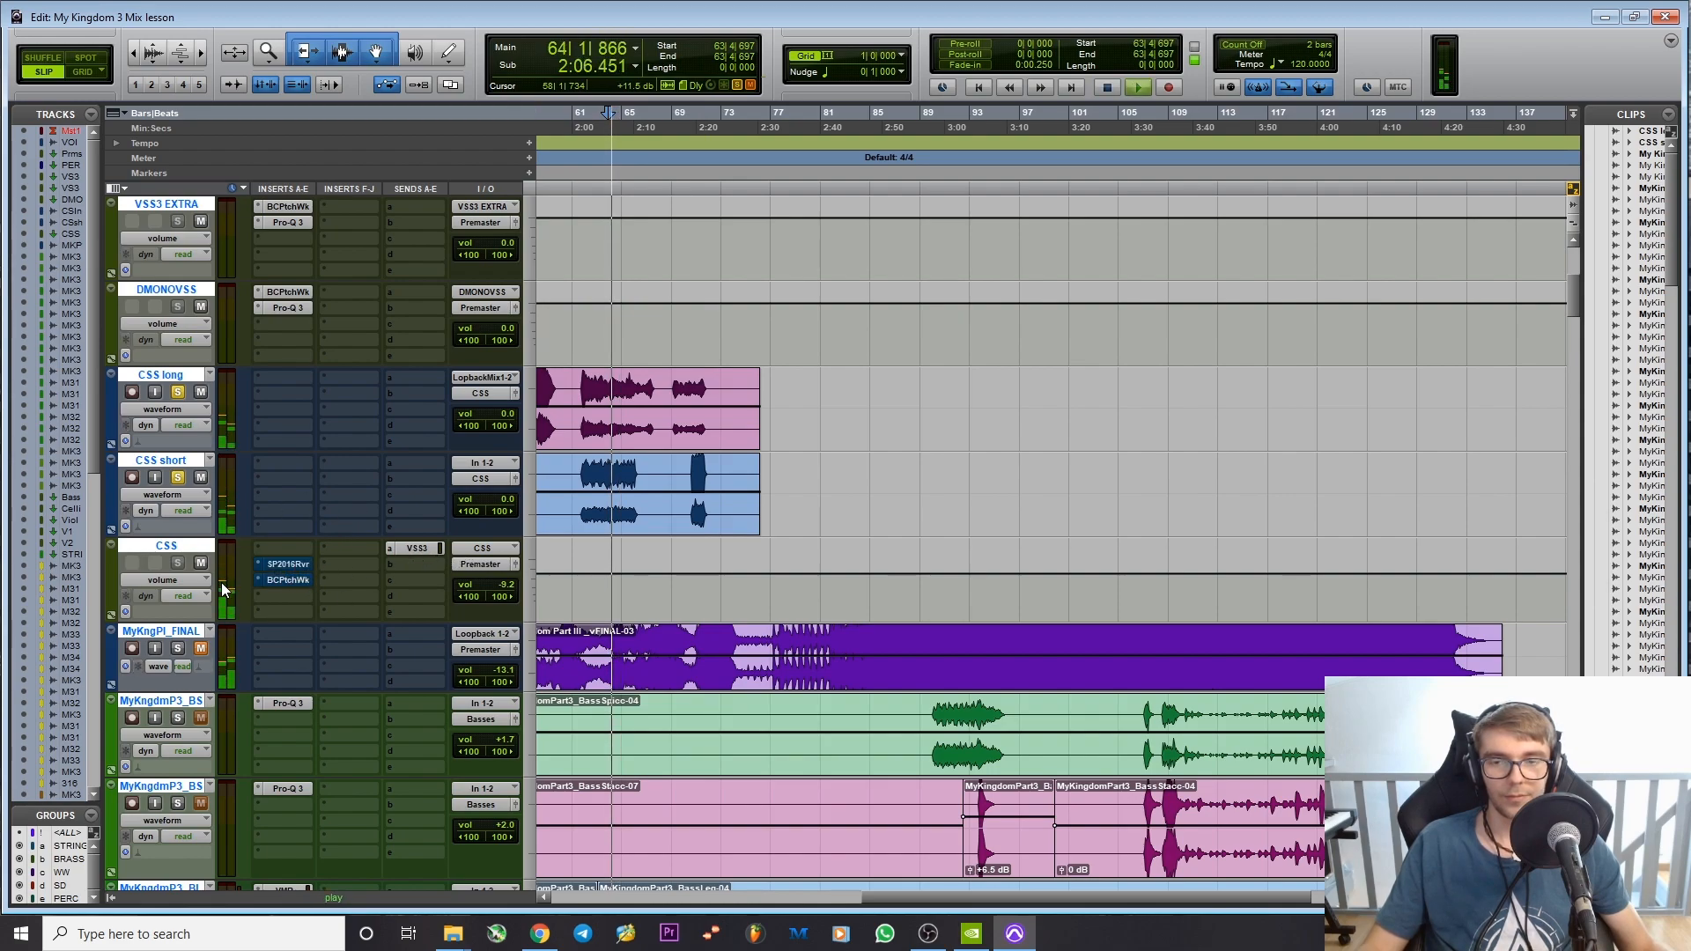
left_click(282, 579, "ctrl")
left_click(300, 565, "ctrl")
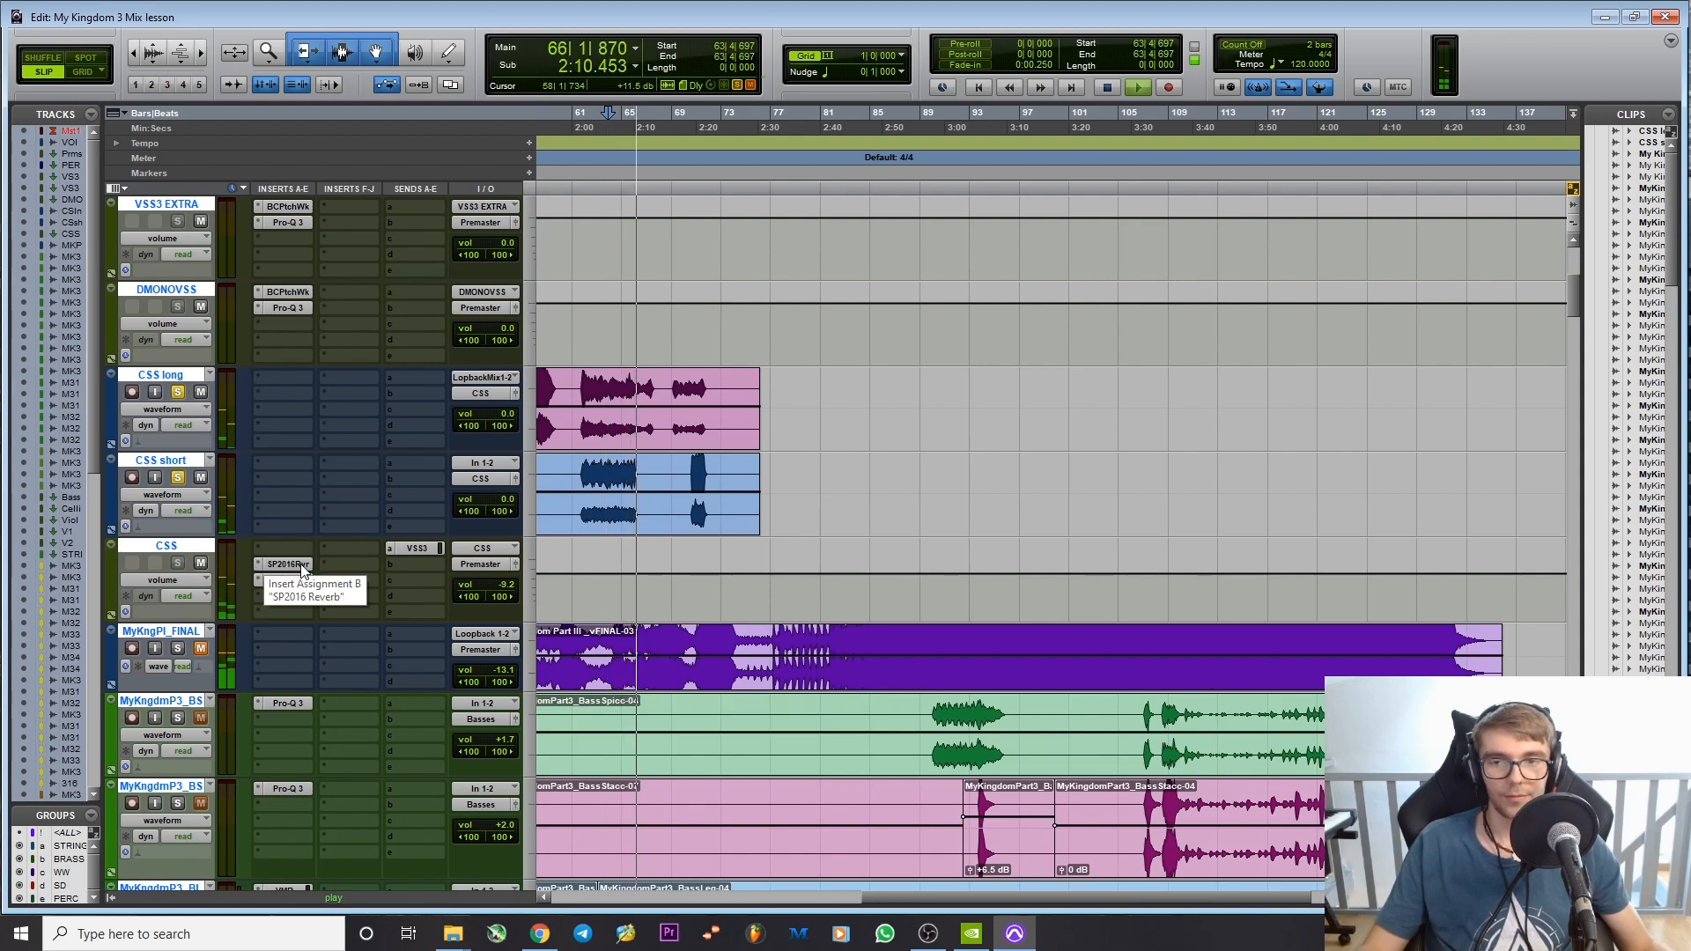
key("space")
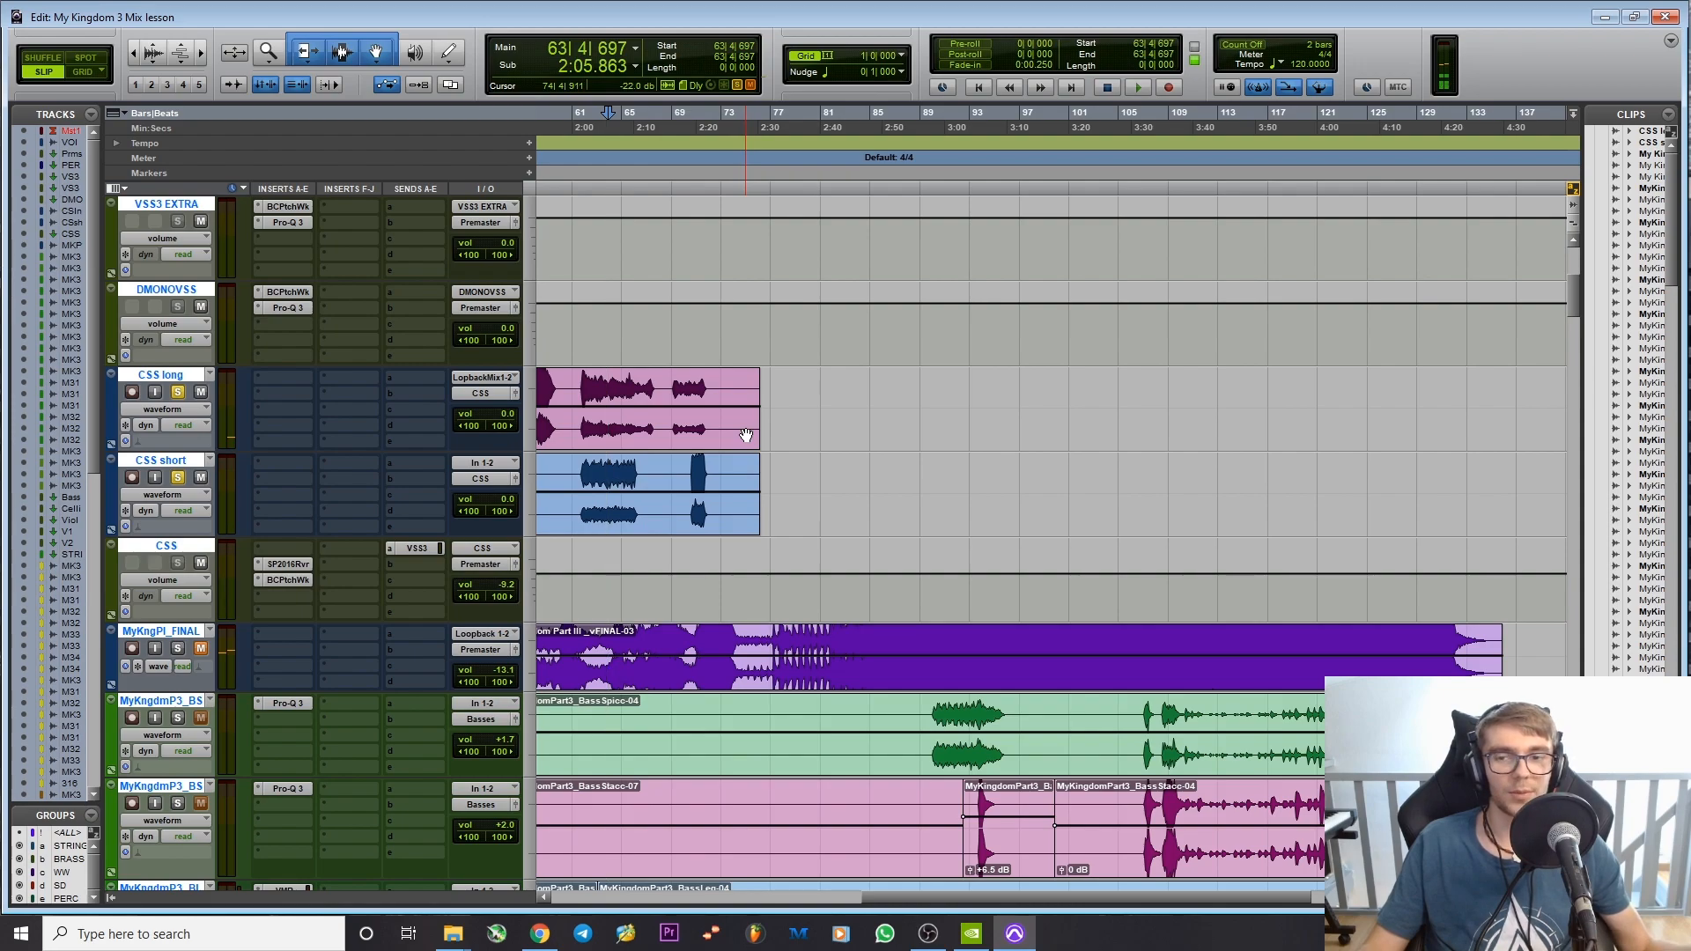
Step: Mute the CSS bus's VSS3 send and compare playback from bar 63 with the SP2016 and PatchWork inserts bypassed and active
key("space")
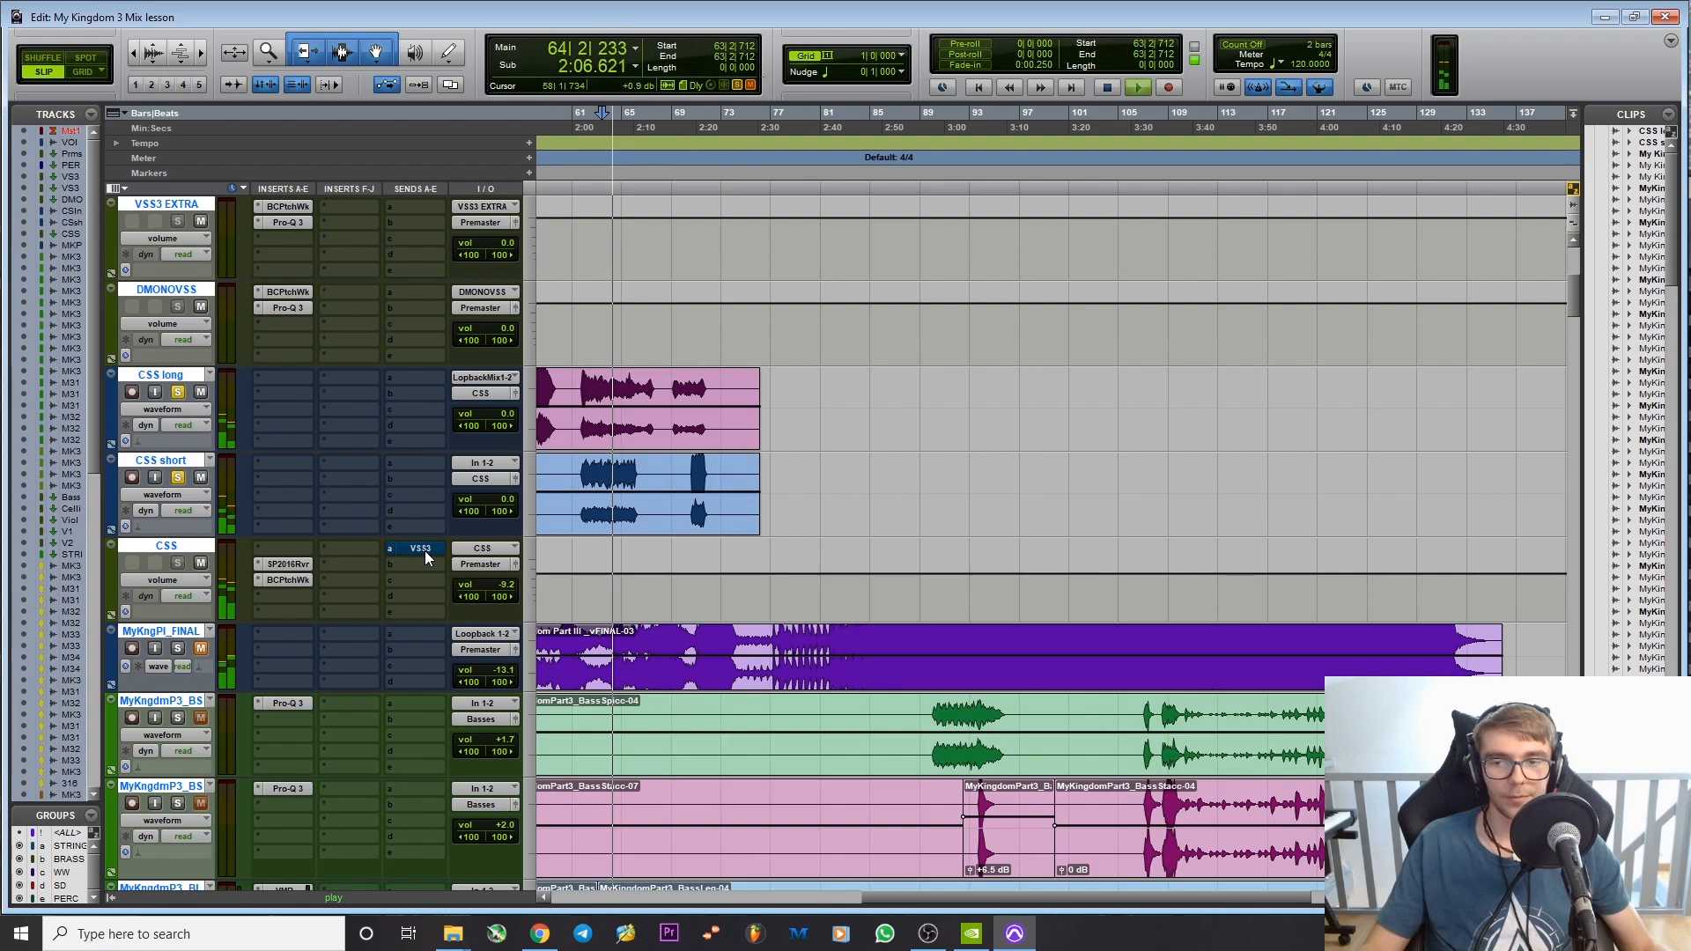
left_click(288, 567, "ctrl")
left_click(292, 583, "ctrl")
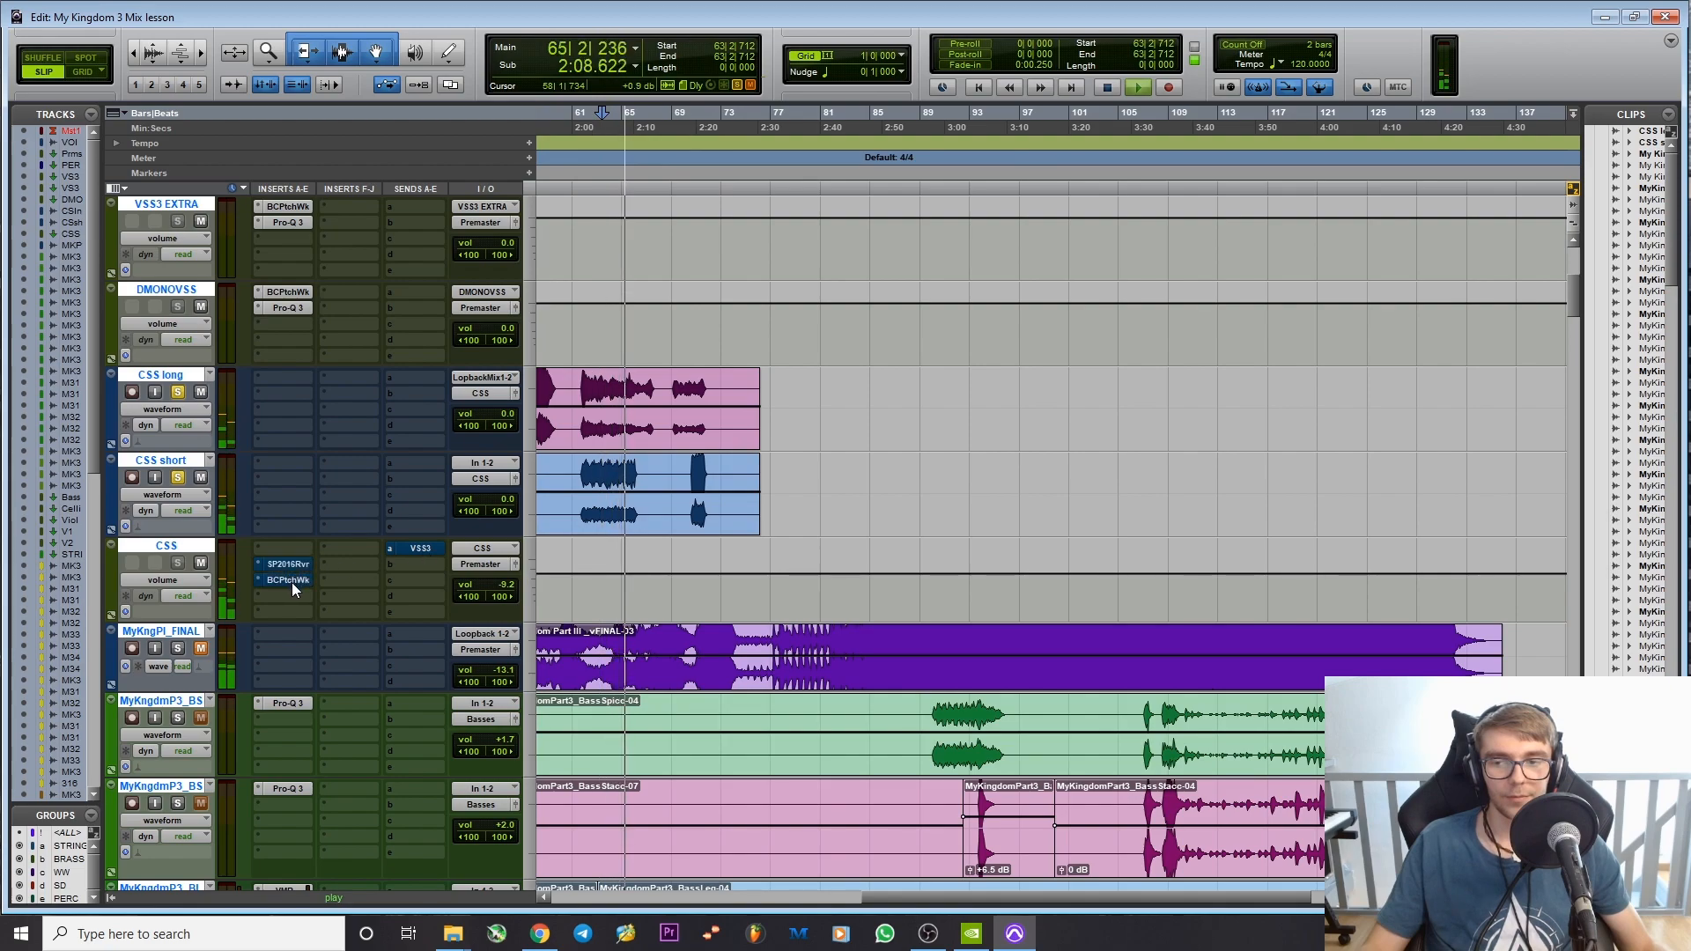
left_click(290, 578, "ctrl")
left_click(294, 565, "ctrl")
key("space")
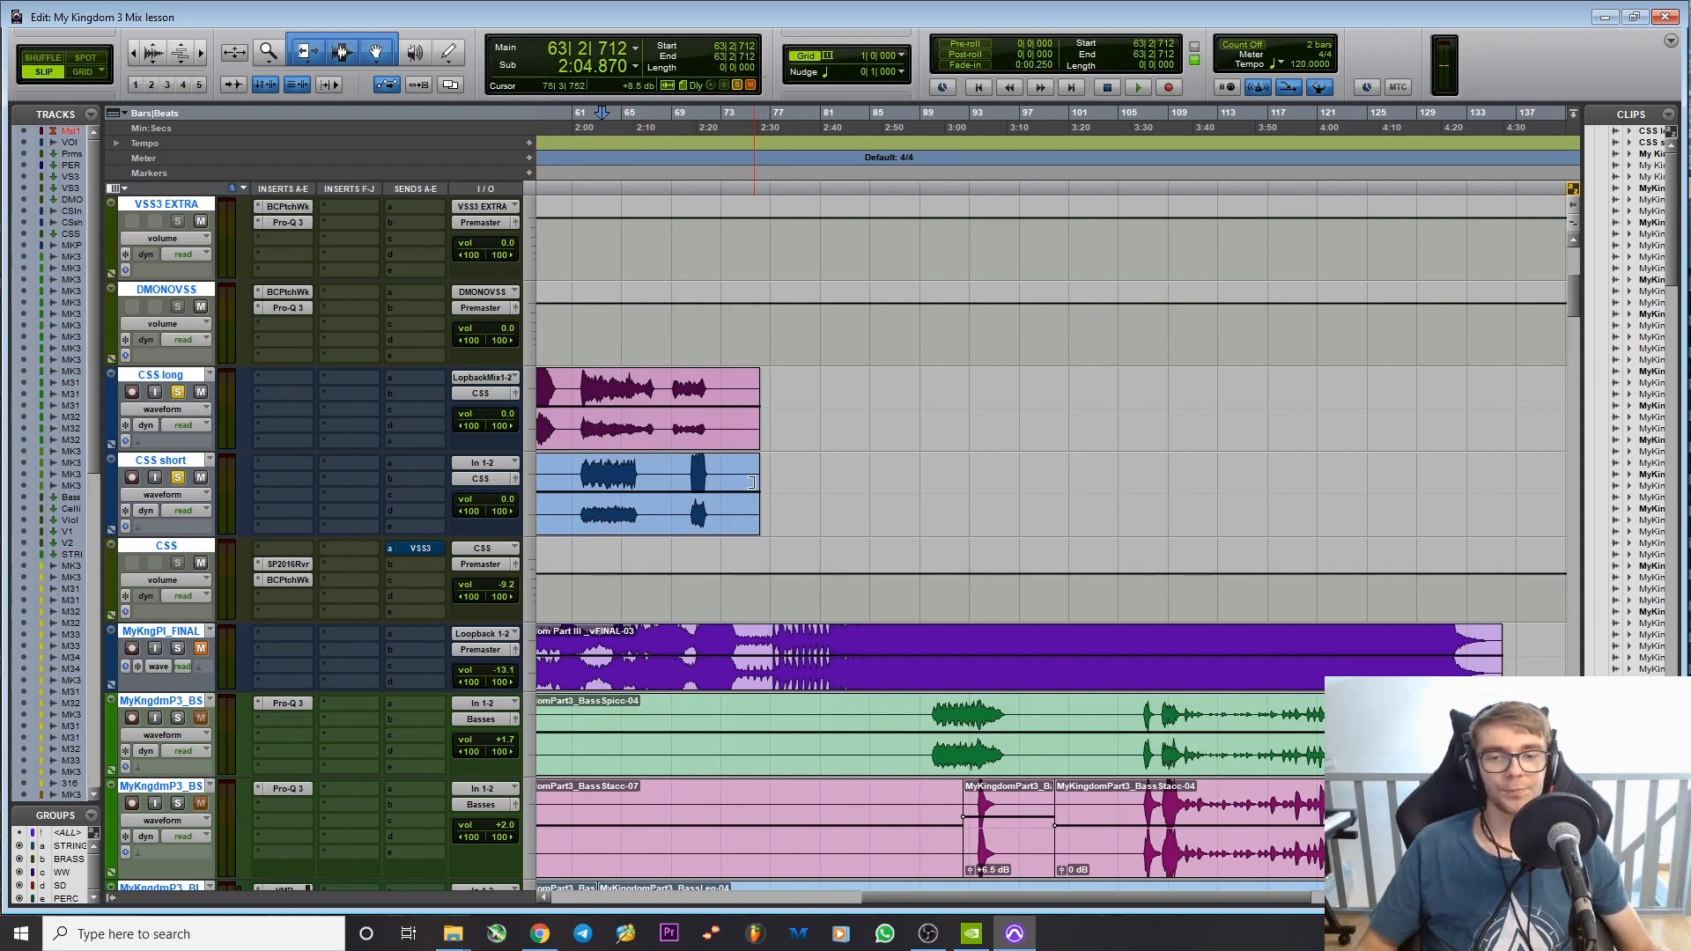
scroll(1101, 458, "down", 4)
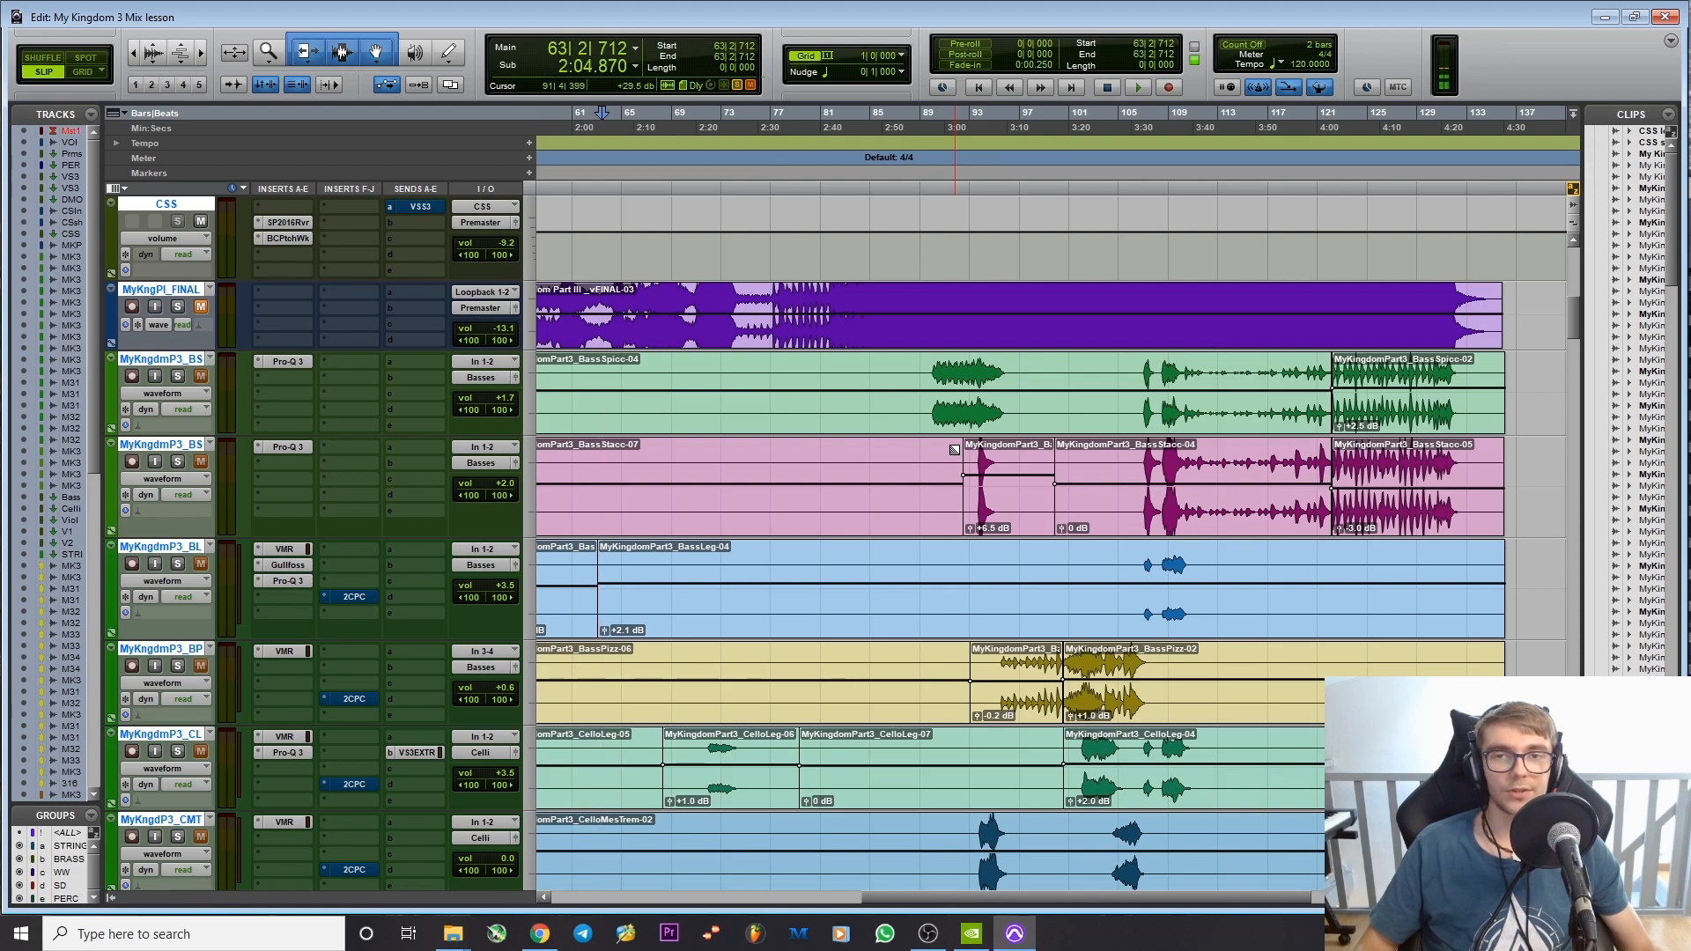
scroll(954, 450, "down", 3)
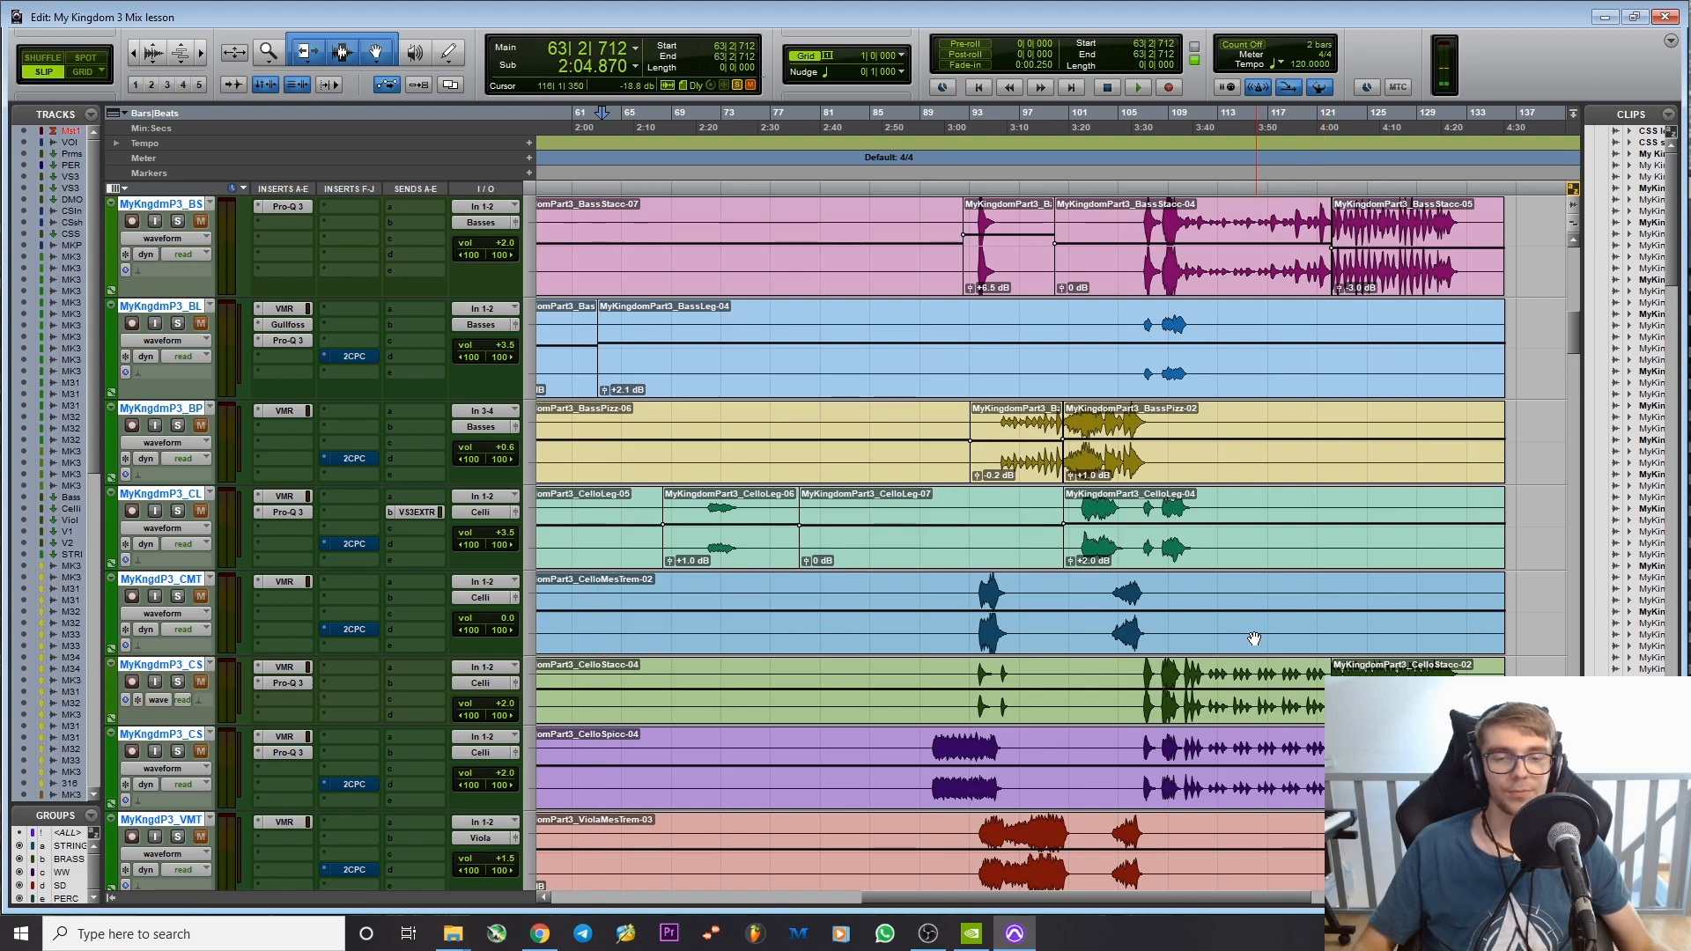
scroll(1260, 634, "down", 4)
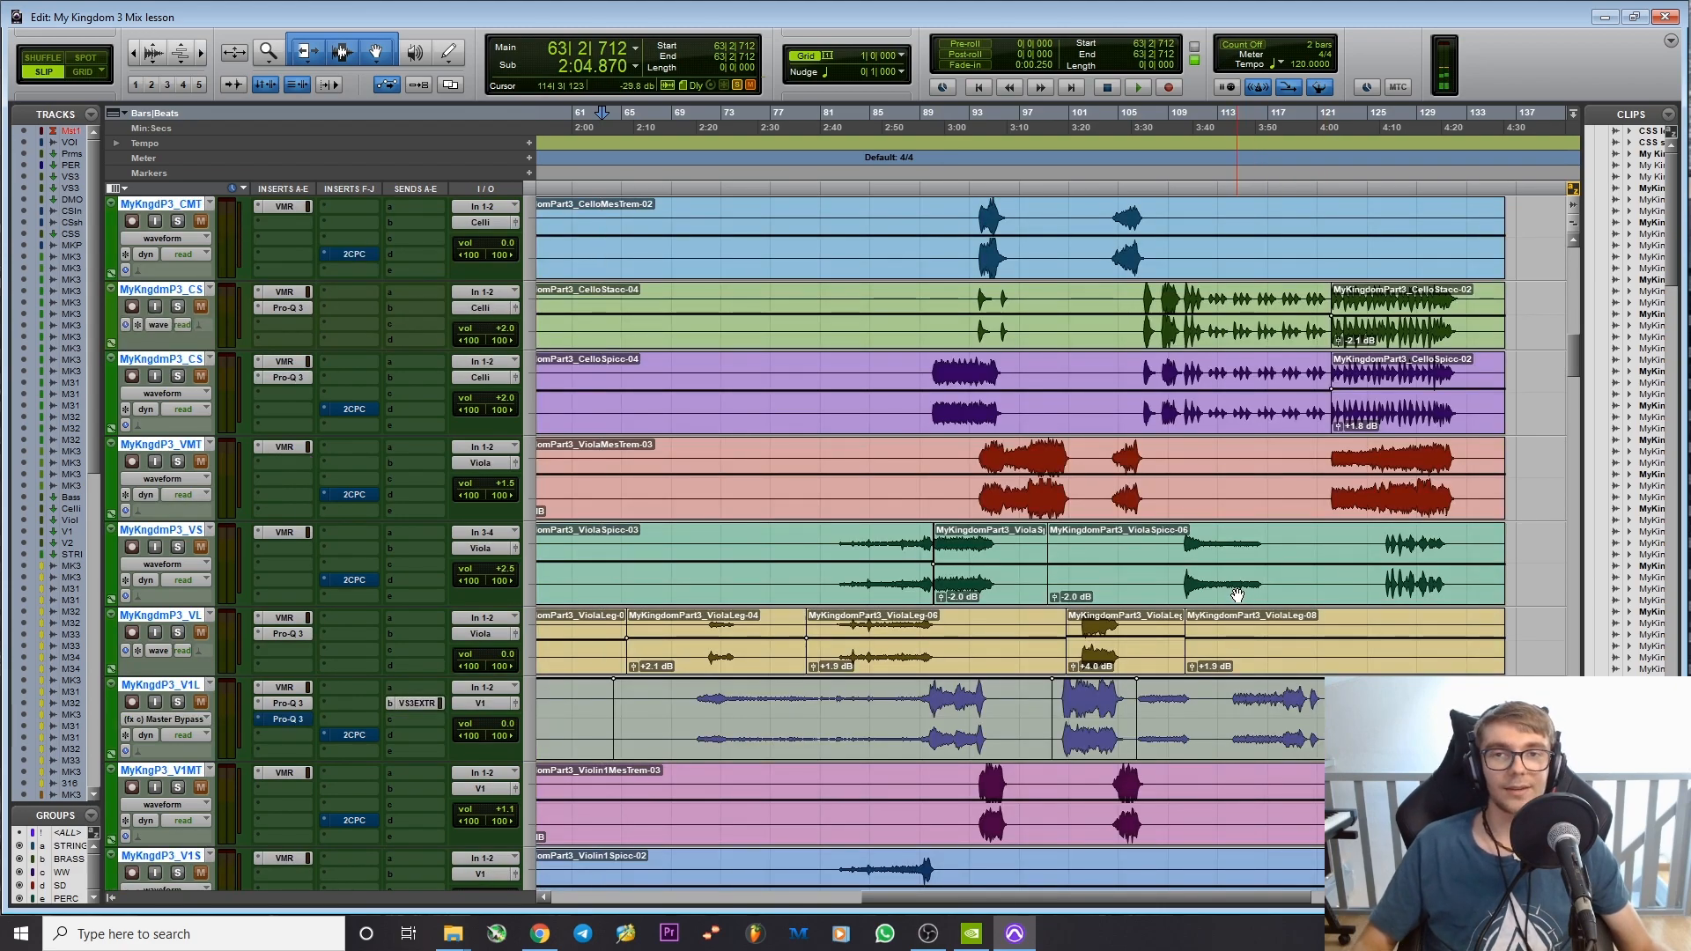